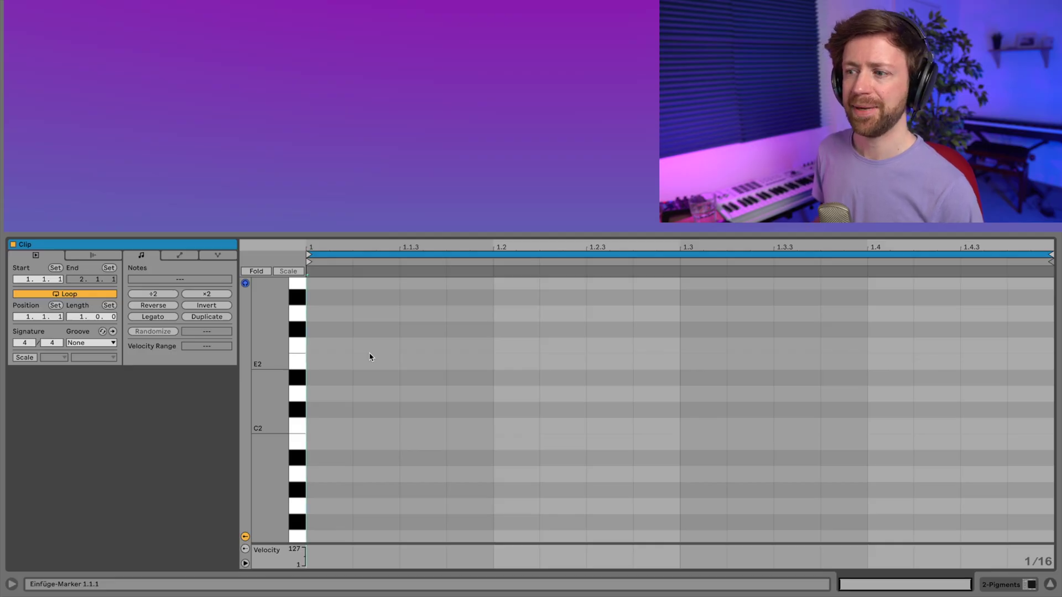
Draw a C2 note at the start of the MIDI clip and stretch it across the bar.
{"action": "double_click", "coordinate": [348, 425]}
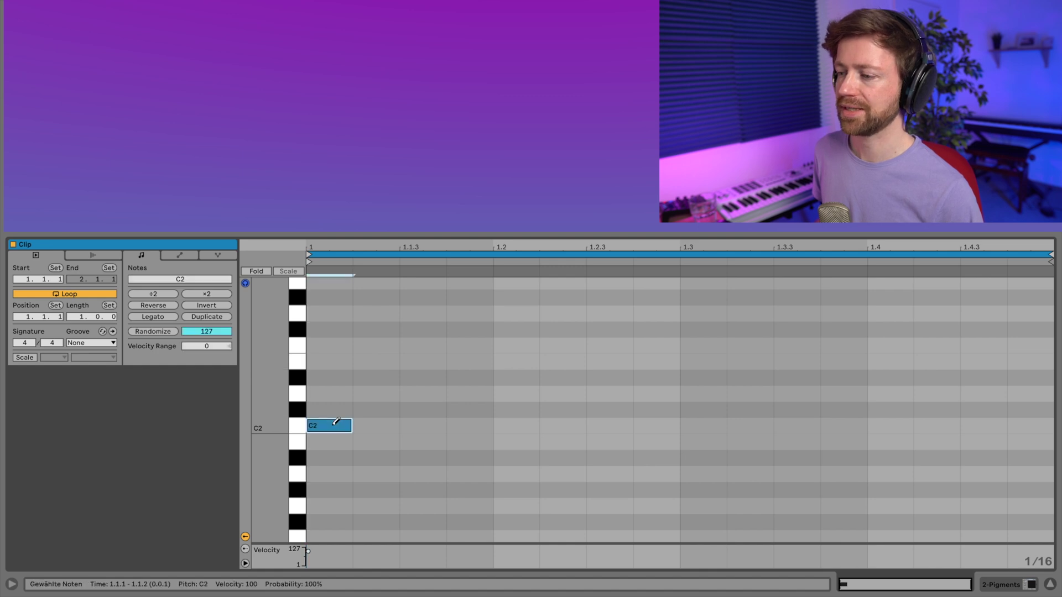
{"action": "left_click_drag", "start_coordinate": [351, 425], "coordinate": [1037, 424]}
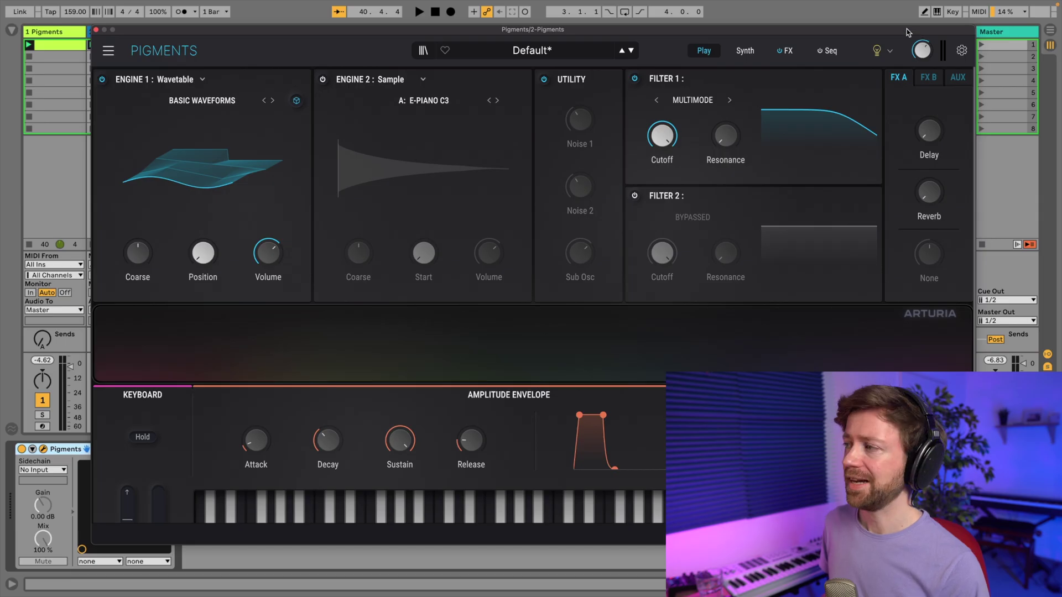
Set the Pigments preset's play mode to Mono.
{"action": "left_click_drag", "start_coordinate": [861, 31], "coordinate": [727, 34]}
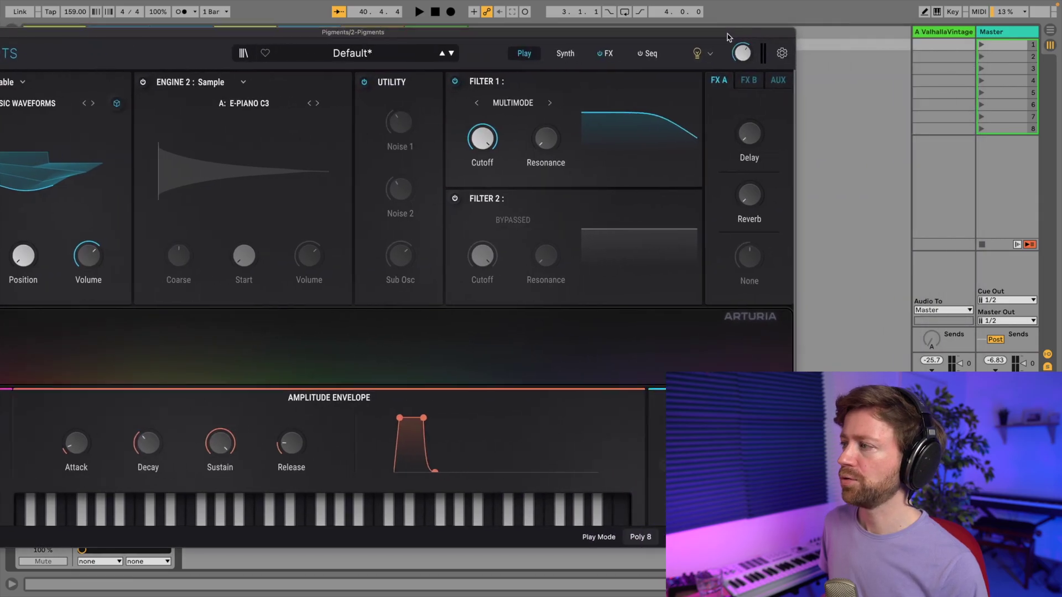
{"action": "left_click", "coordinate": [782, 53]}
{"action": "left_click", "coordinate": [960, 215]}
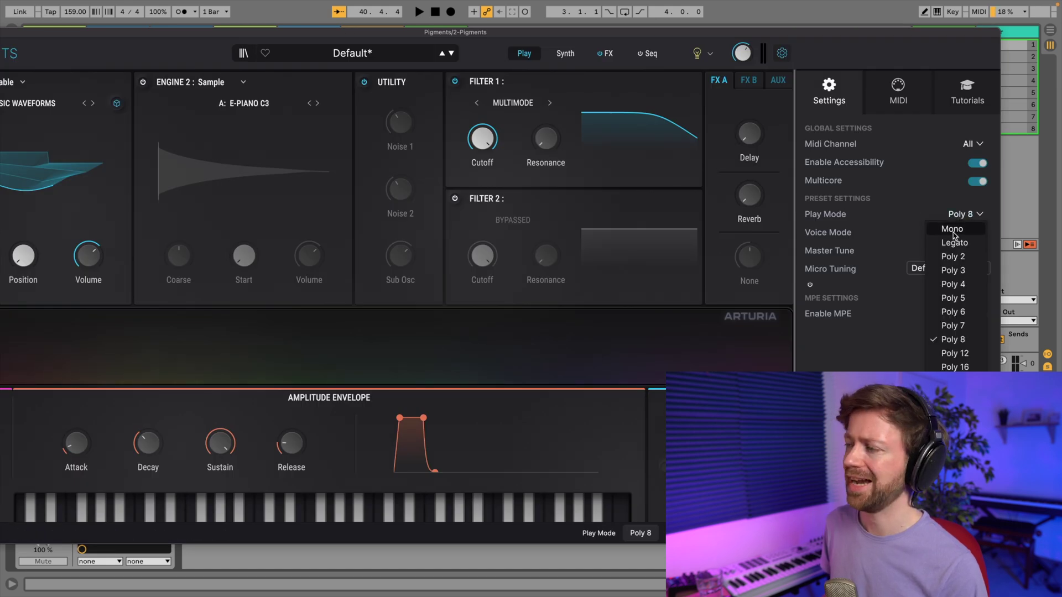
{"action": "left_click", "coordinate": [952, 230]}
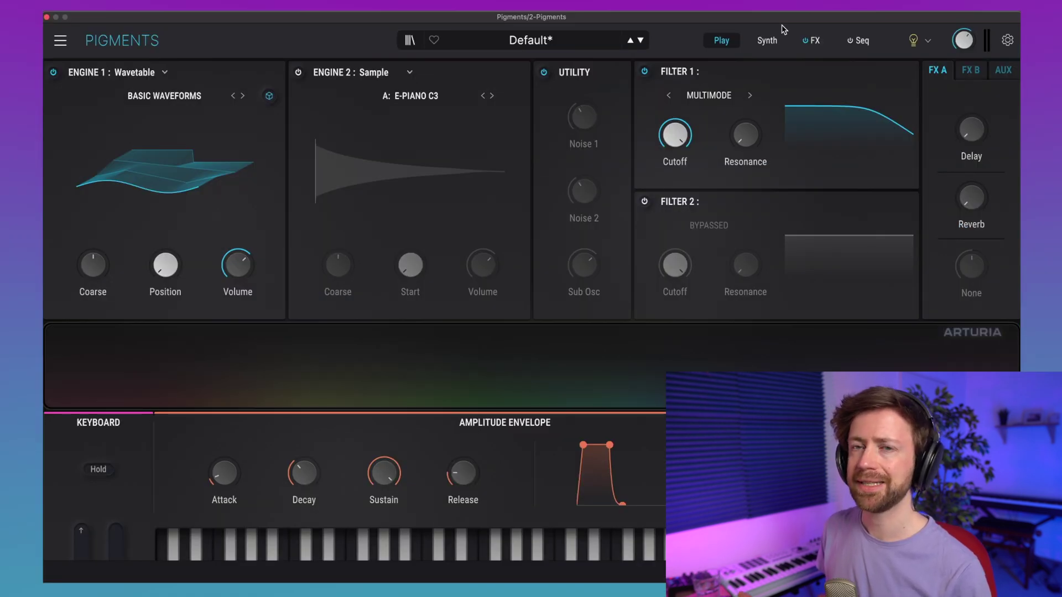
Turn on the sequencer and set its generation scale to the generative Acid scale.
{"action": "left_click", "coordinate": [861, 41]}
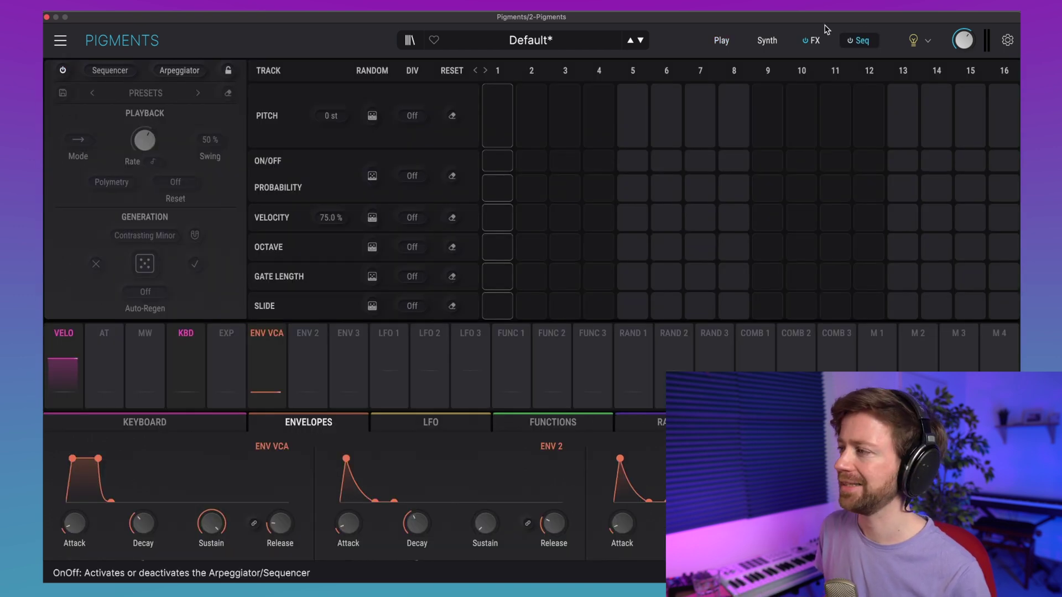
{"action": "left_click", "coordinate": [850, 40]}
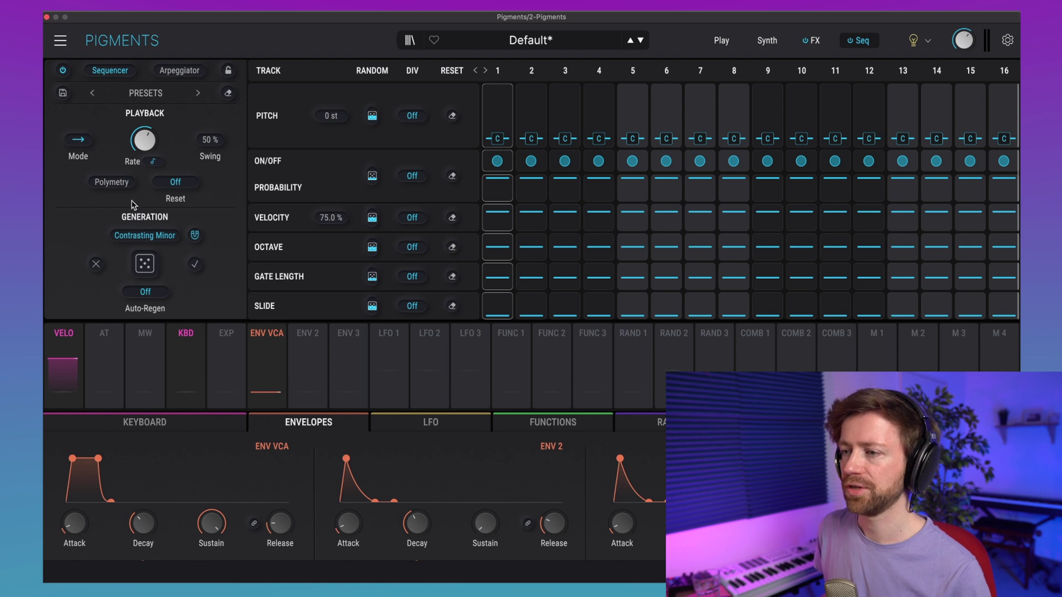
{"action": "left_click", "coordinate": [164, 239]}
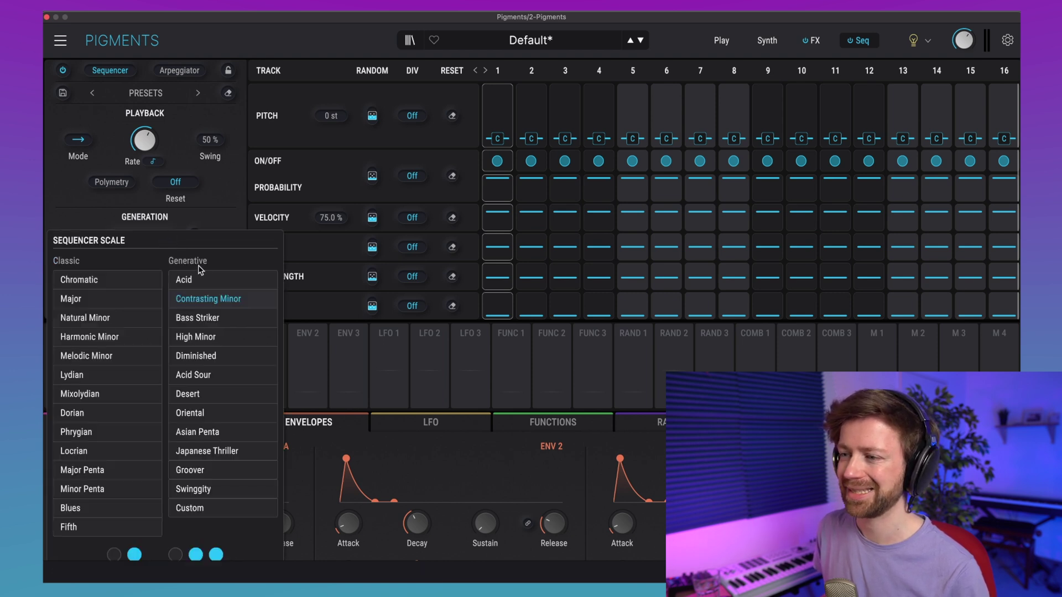
{"action": "left_click", "coordinate": [202, 280]}
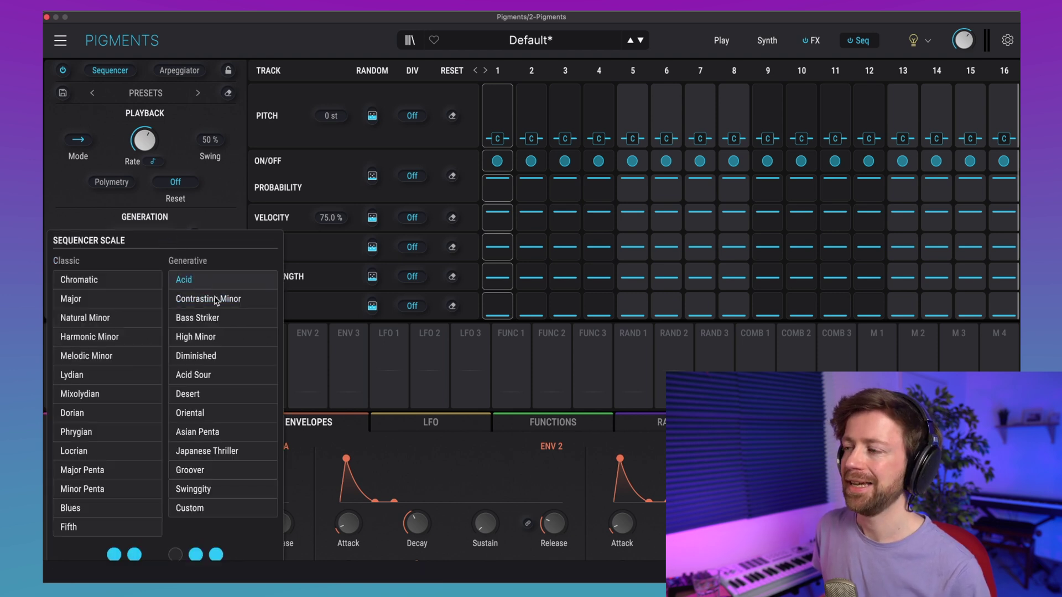
Try the classic Phrygian scale for the sequencer and return to the Acid scale.
{"action": "scroll", "coordinate": [221, 311], "scroll_direction": "down", "scroll_amount": 2}
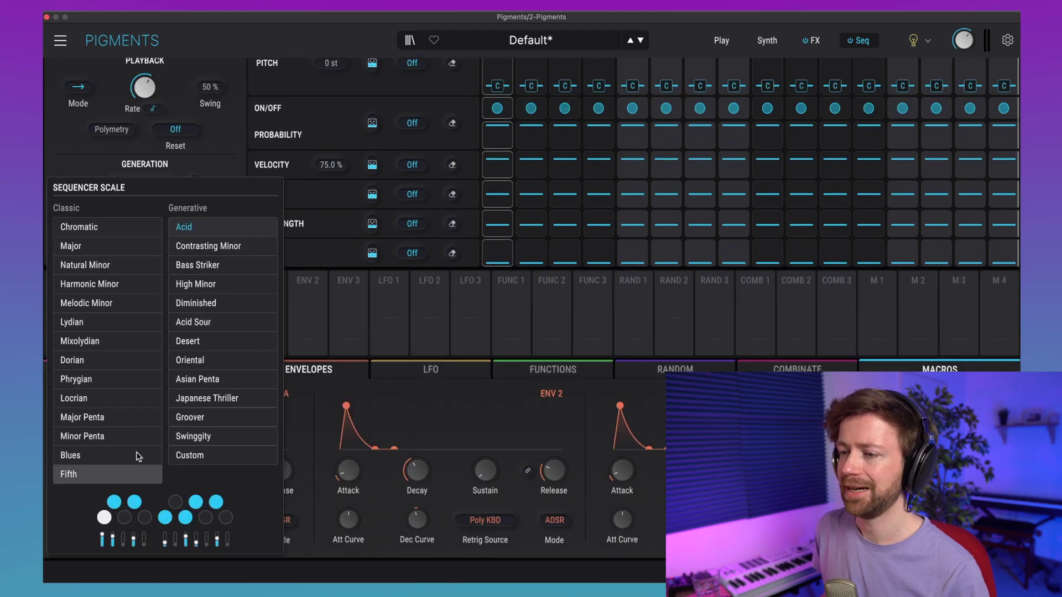
{"action": "left_click", "coordinate": [99, 381]}
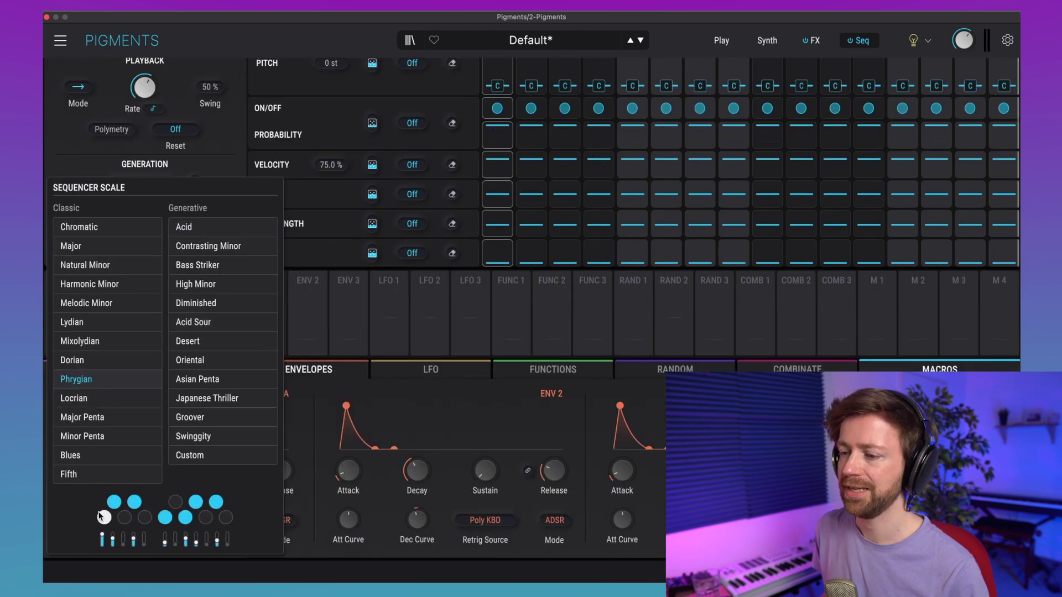
{"action": "mouse_move", "coordinate": [165, 546]}
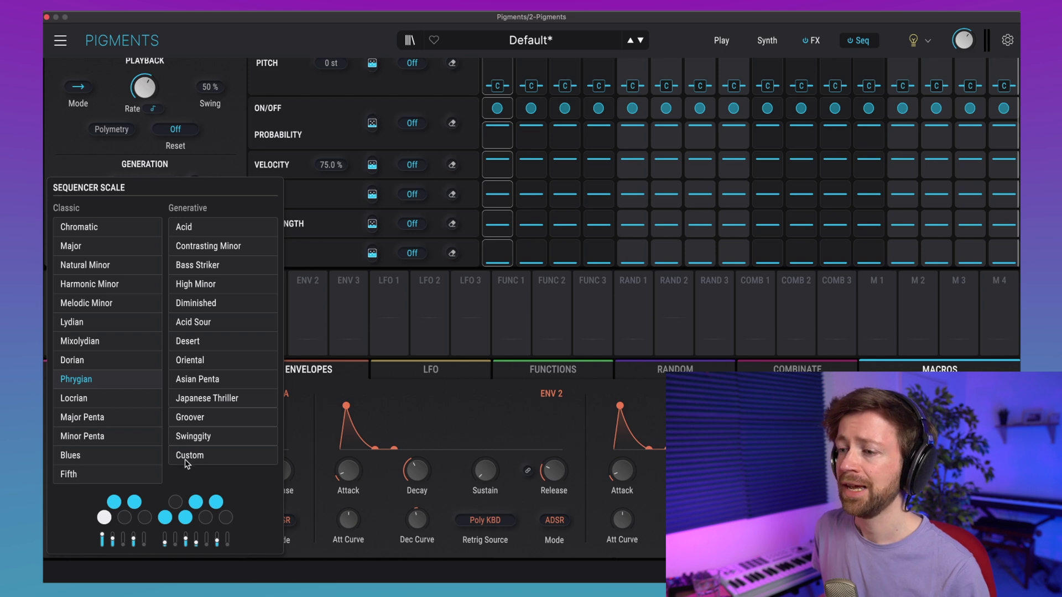
{"action": "left_click", "coordinate": [216, 231]}
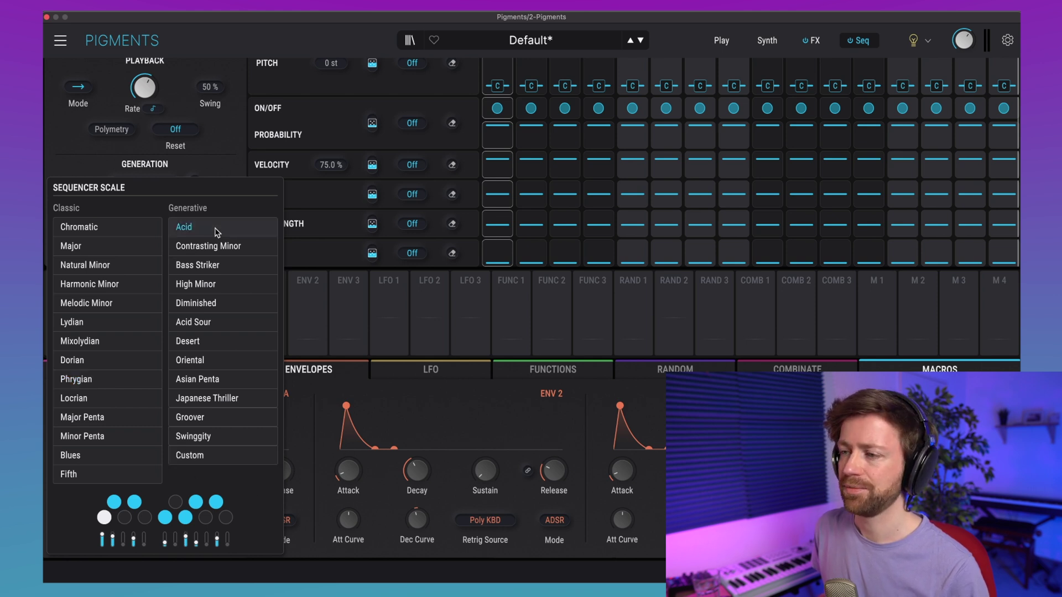
Generate a random 16-step sequence in the Acid scale and regenerate it once for a new pattern.
{"action": "left_click", "coordinate": [221, 160]}
{"action": "left_click", "coordinate": [144, 210]}
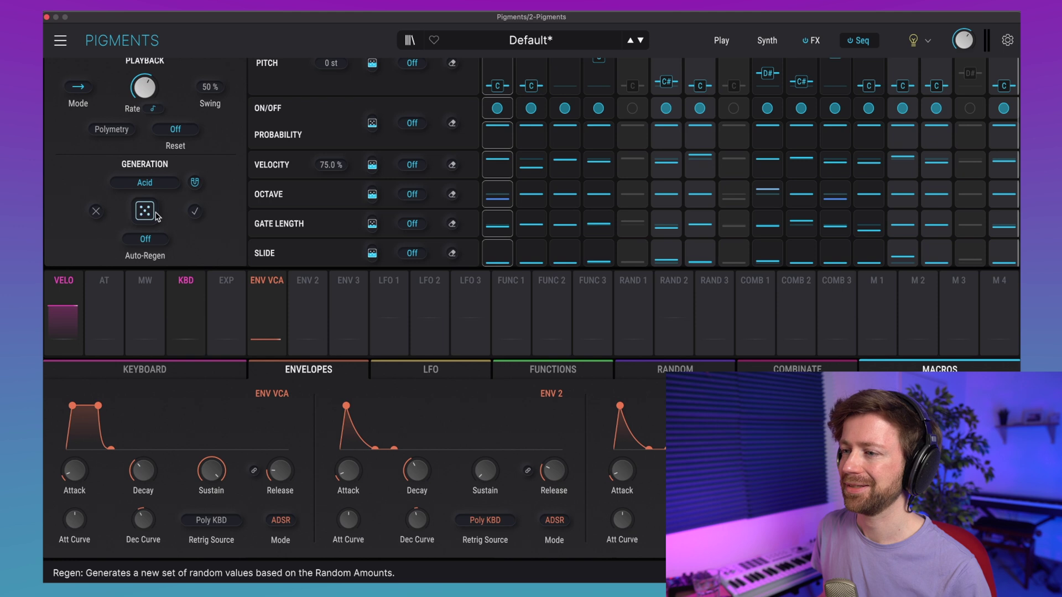
{"action": "scroll", "coordinate": [199, 227], "scroll_direction": "up", "scroll_amount": 2}
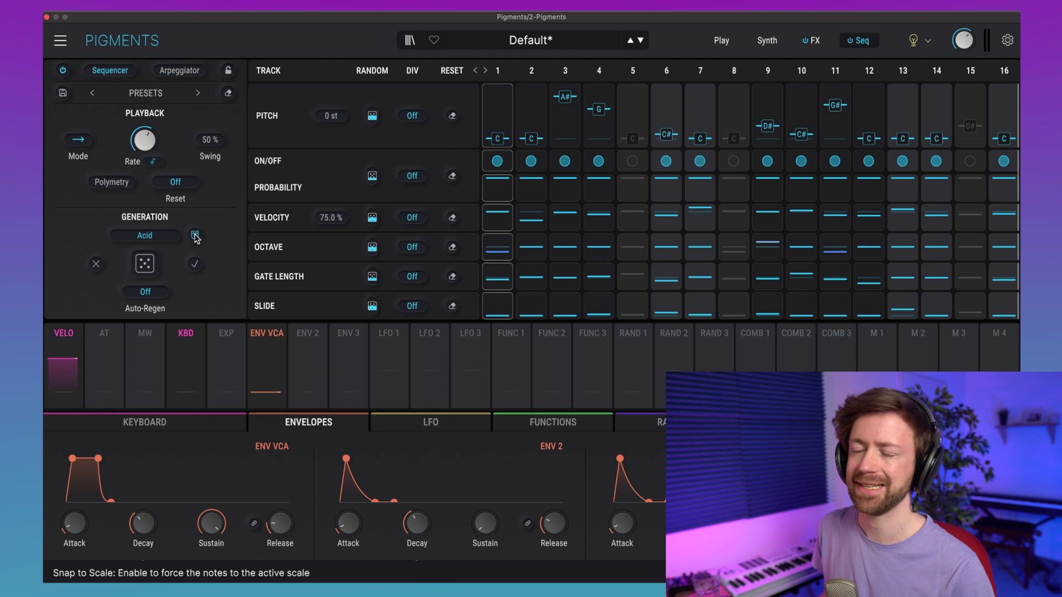
{"action": "left_click", "coordinate": [144, 263]}
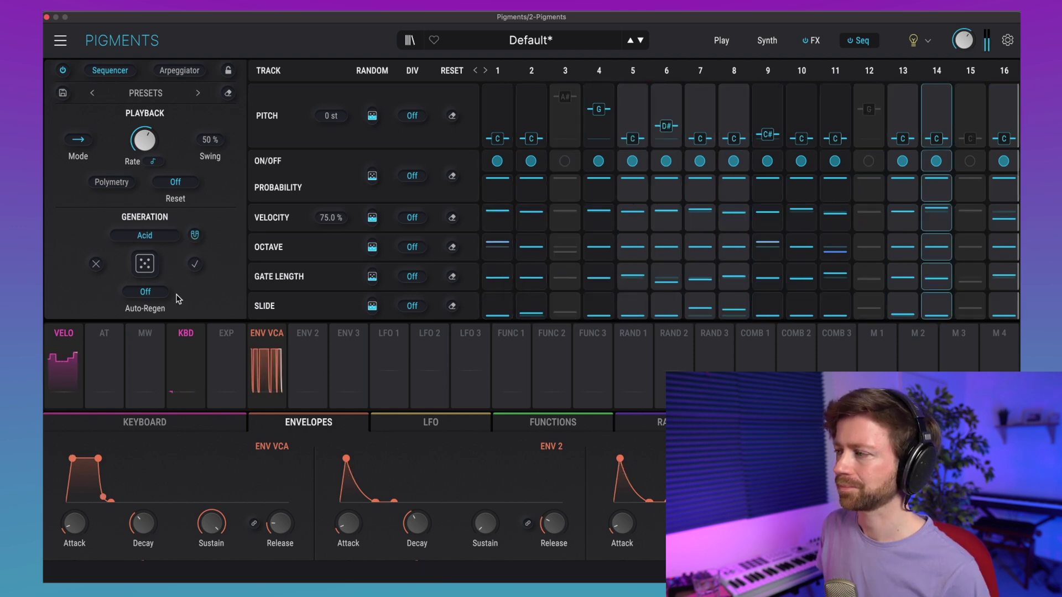
{"action": "mouse_move", "coordinate": [572, 292]}
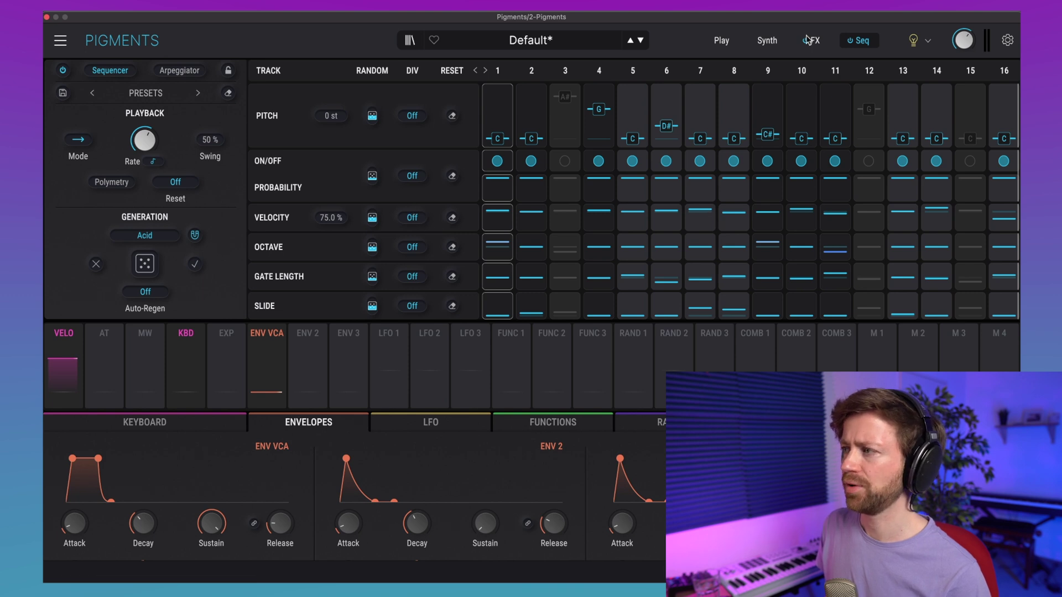
Lower Filter 1's cutoff to about the middle of its range and raise its resonance to around halfway.
{"action": "left_click", "coordinate": [767, 42]}
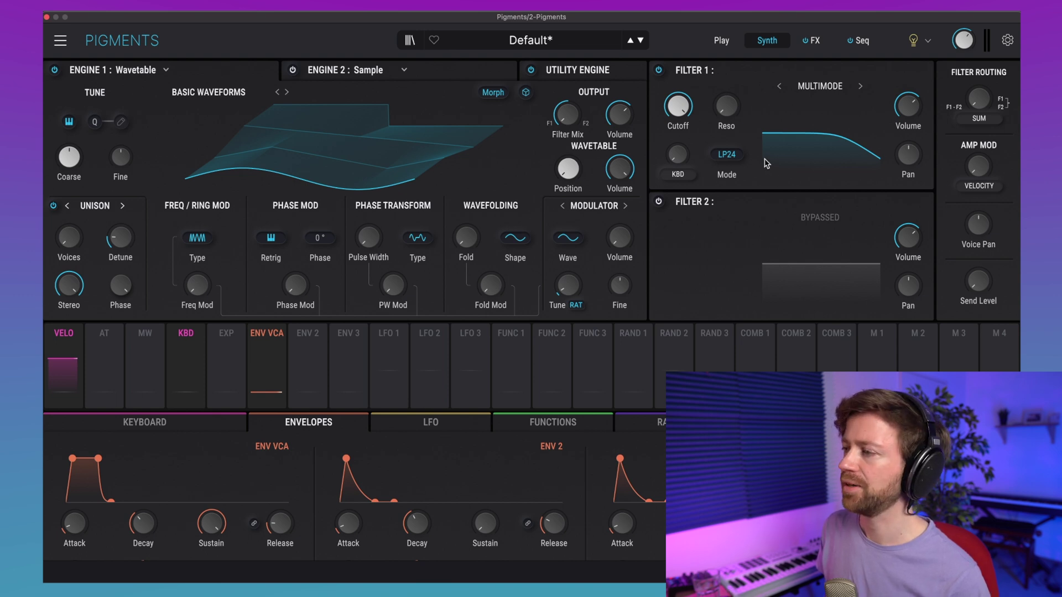
{"action": "left_click_drag", "start_coordinate": [676, 114], "coordinate": [677, 157]}
{"action": "left_click_drag", "start_coordinate": [694, 96], "coordinate": [743, 73]}
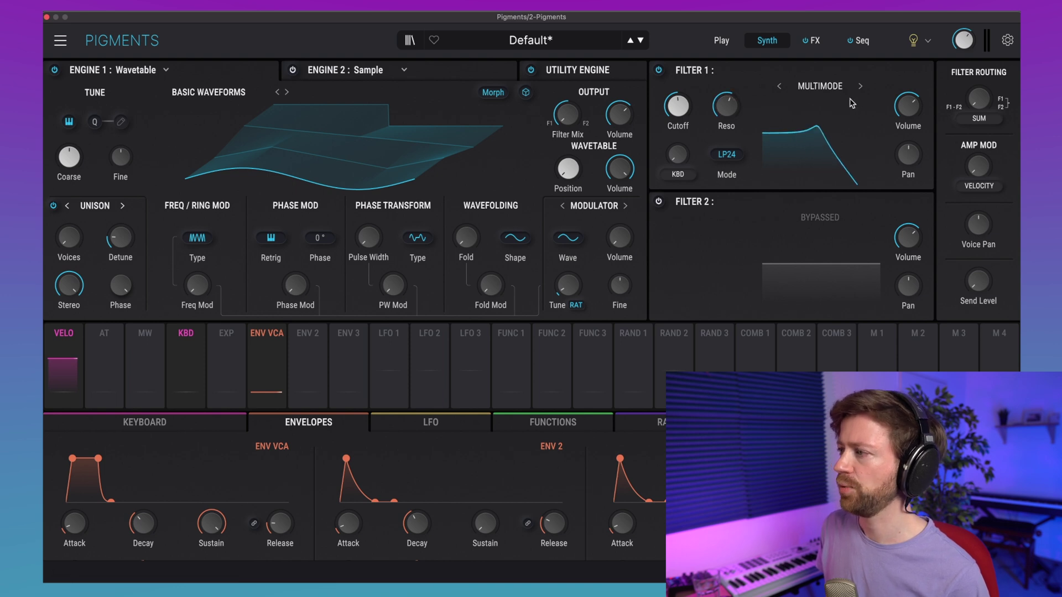
Change the Filter 1 type to MS-20.
{"action": "left_click", "coordinate": [818, 88]}
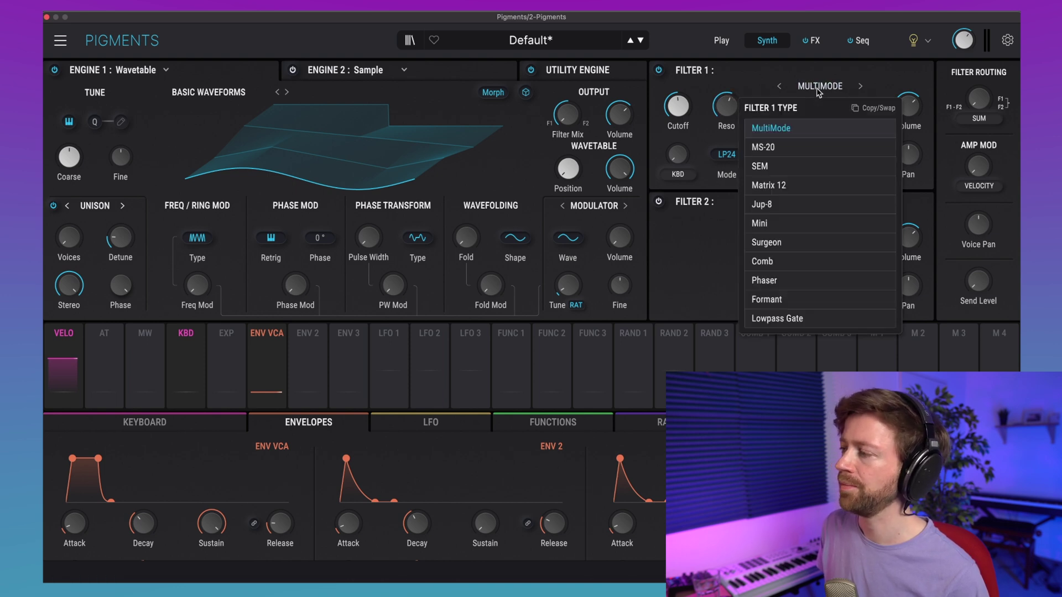
{"action": "left_click", "coordinate": [784, 148]}
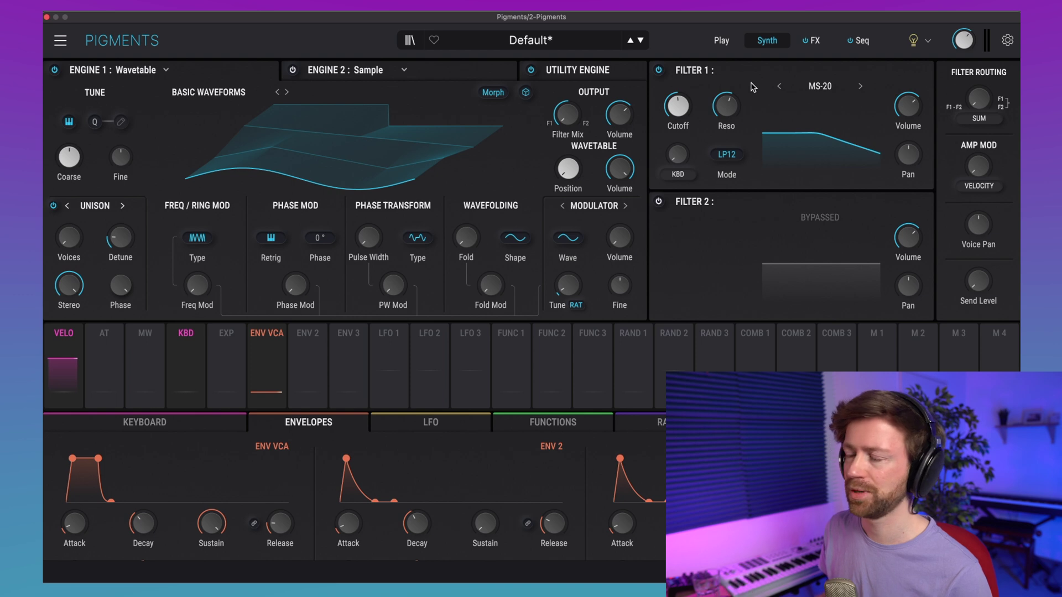
{"action": "mouse_move", "coordinate": [732, 114]}
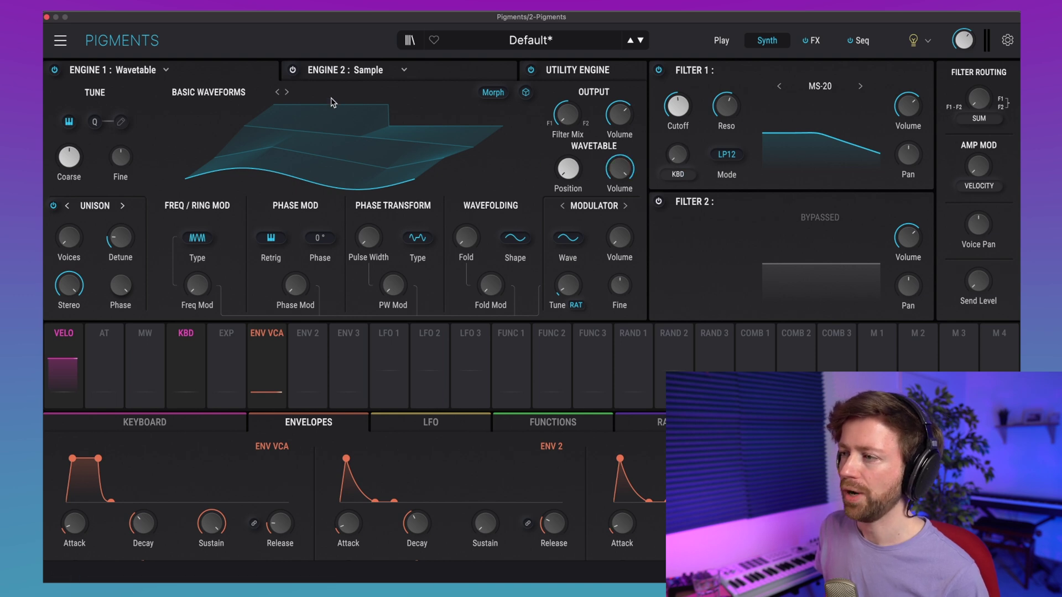
Raise Engine 1's wavetable position to the saw shape and fine-tune Filter 1's cutoff and resonance.
{"action": "left_click_drag", "start_coordinate": [584, 164], "coordinate": [584, 158]}
{"action": "scroll", "coordinate": [584, 158], "scroll_direction": "up", "scroll_amount": 5}
{"action": "scroll", "coordinate": [584, 158], "scroll_direction": "up", "scroll_amount": 3}
{"action": "scroll", "coordinate": [585, 158], "scroll_direction": "up", "scroll_amount": 2}
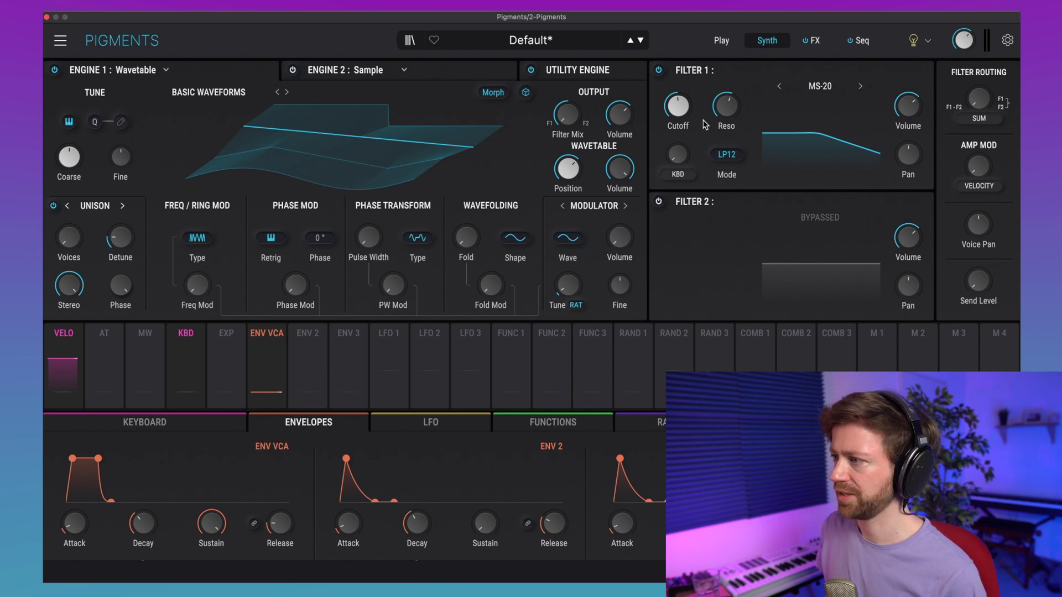
{"action": "left_click_drag", "start_coordinate": [678, 115], "coordinate": [694, 95]}
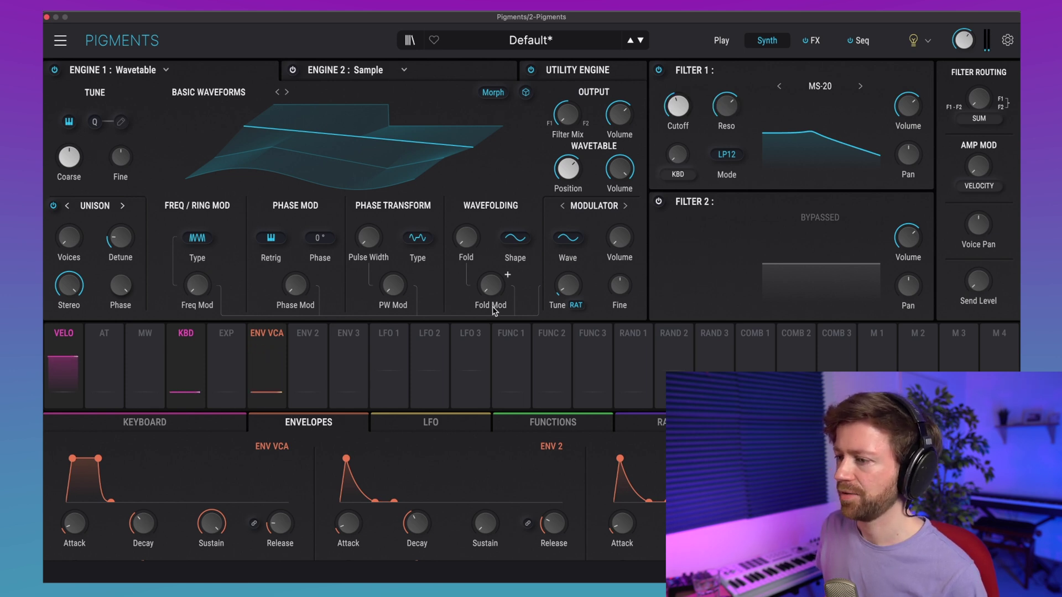
Set the Env 2 attack to 0.0 ms and shorten its decay.
{"action": "left_click", "coordinate": [319, 343]}
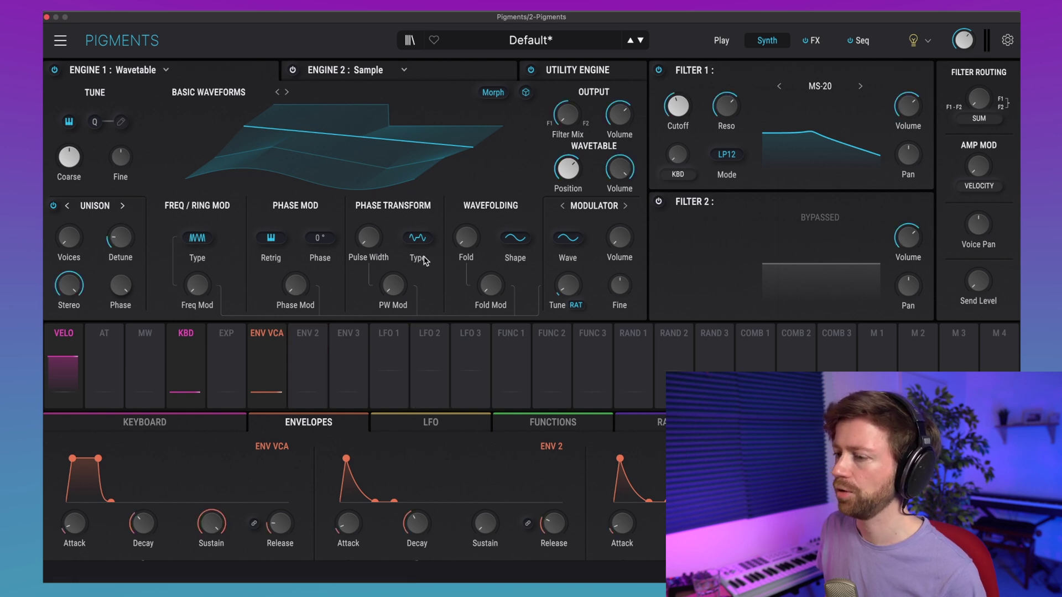
{"action": "left_click", "coordinate": [324, 338]}
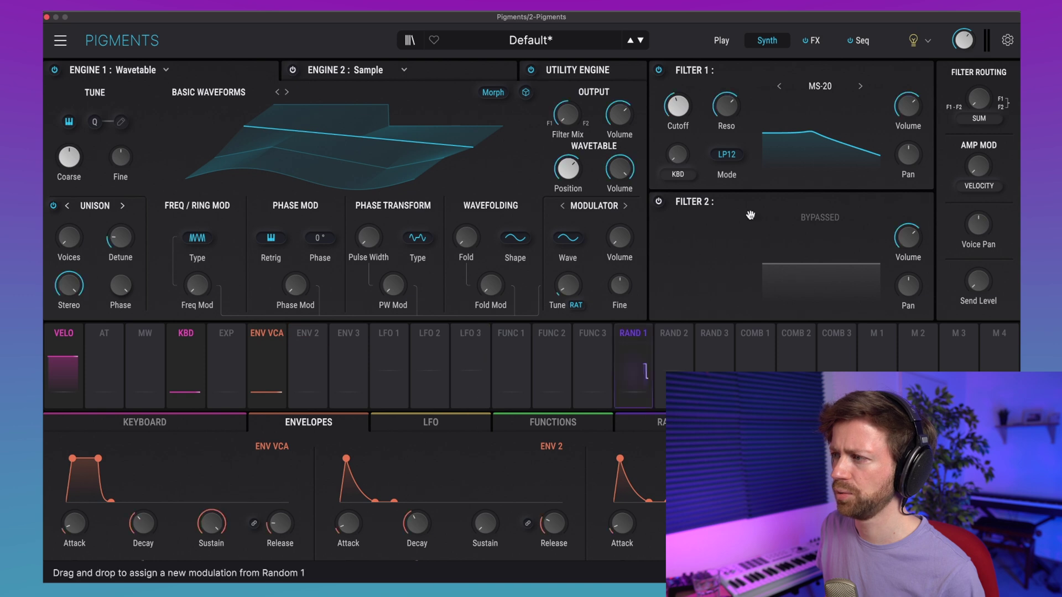
{"action": "left_click_drag", "start_coordinate": [348, 522], "coordinate": [348, 525]}
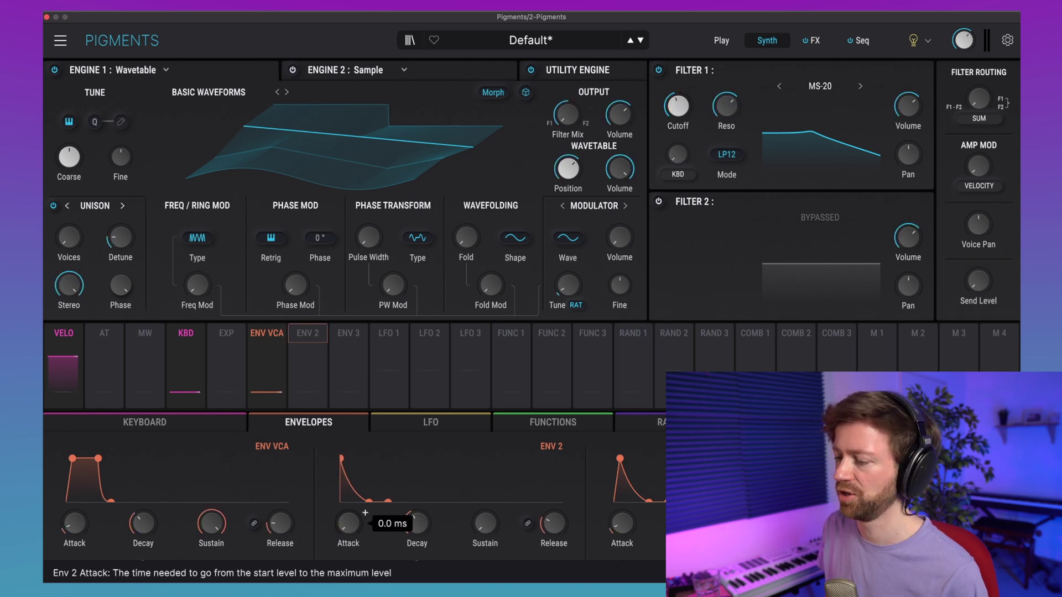
{"action": "scroll", "coordinate": [404, 501], "scroll_direction": "down", "scroll_amount": 3}
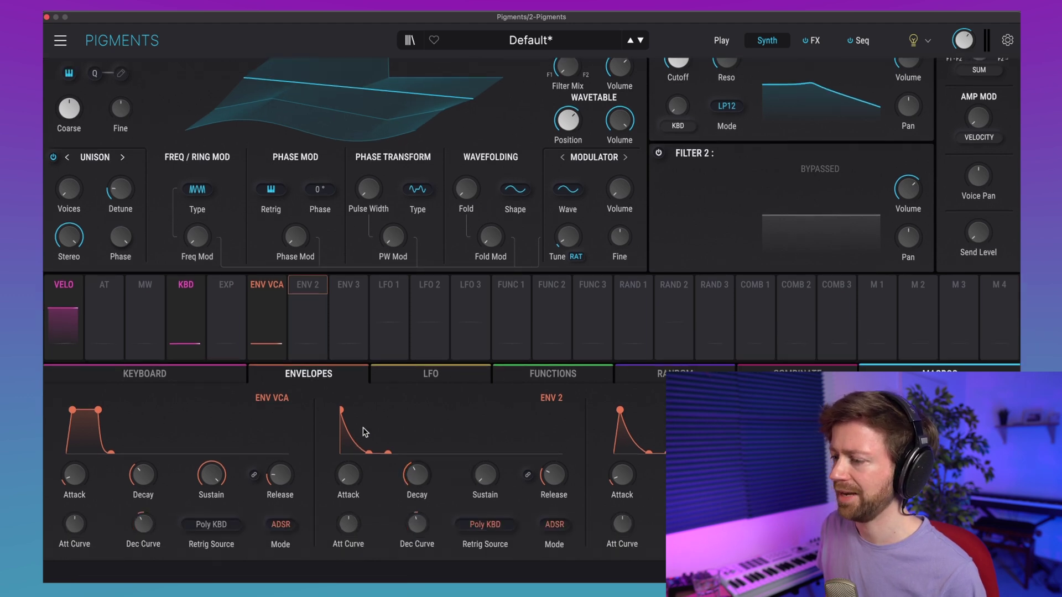
{"action": "left_click_drag", "start_coordinate": [415, 475], "coordinate": [415, 485]}
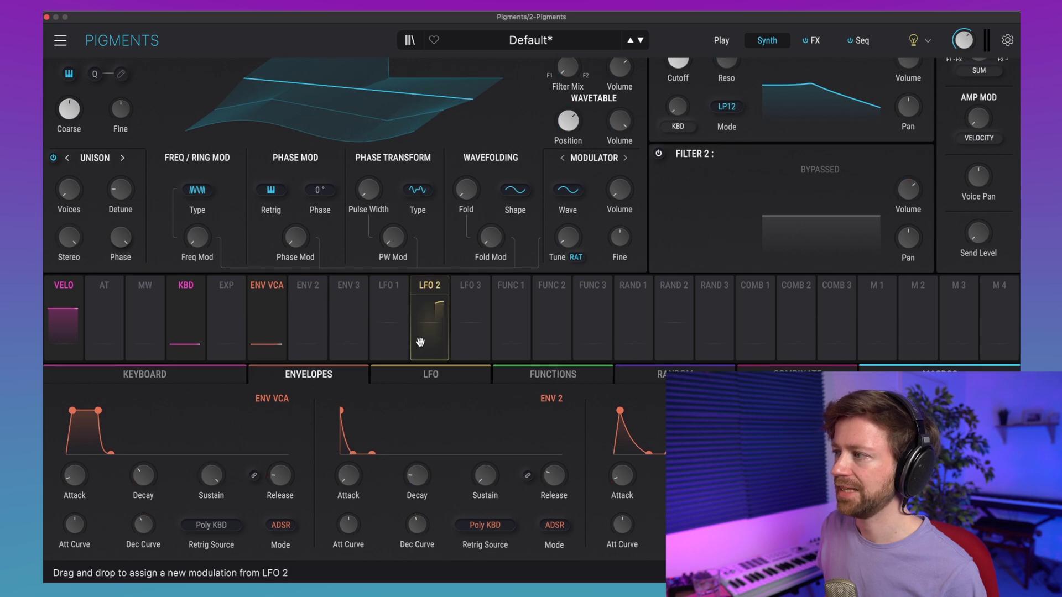
Route Env 2 to modulate the Filter 1 cutoff with an amount of 0.51.
{"action": "scroll", "coordinate": [416, 321], "scroll_direction": "up", "scroll_amount": 2}
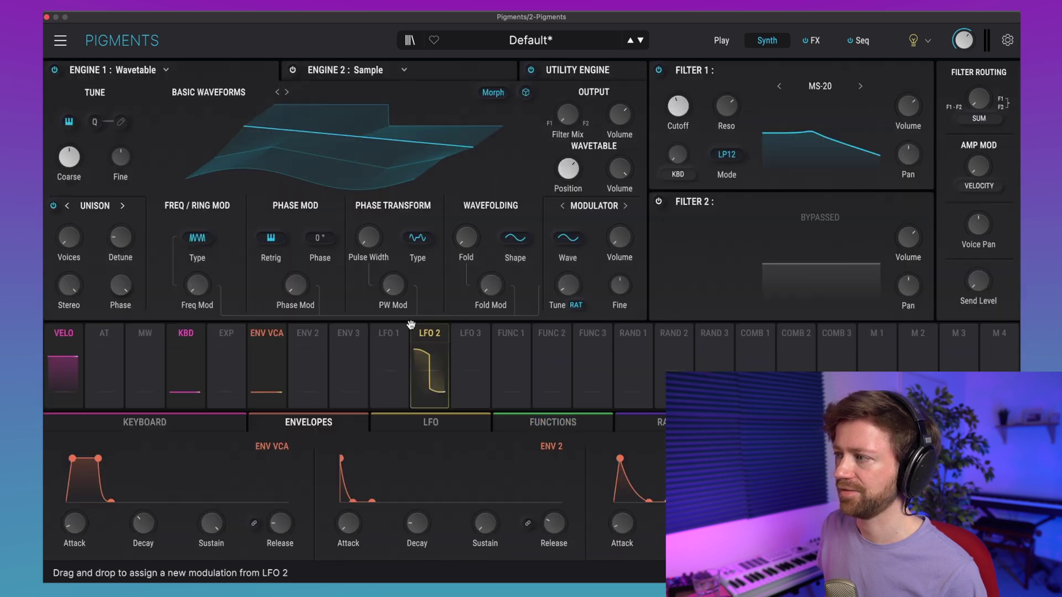
{"action": "left_click", "coordinate": [308, 335]}
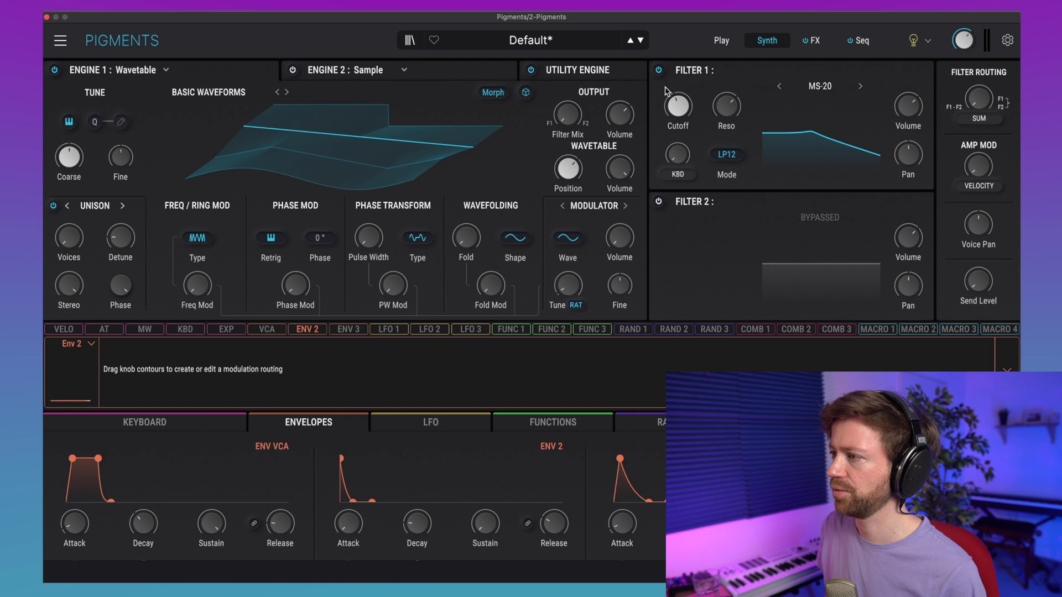
{"action": "left_click_drag", "start_coordinate": [677, 103], "coordinate": [677, 98]}
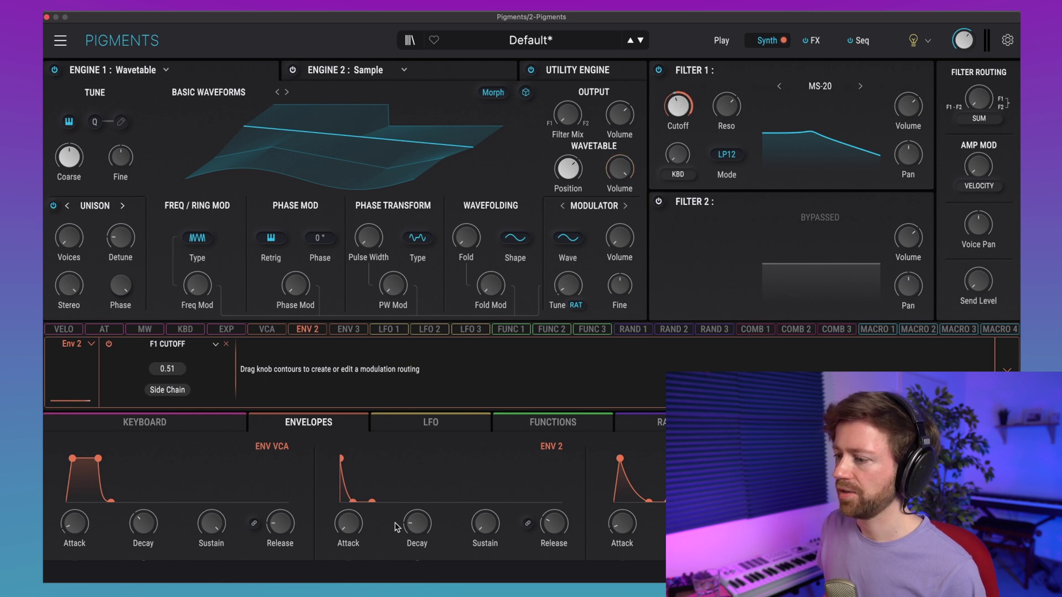
Lengthen the Env 2 decay slightly while keeping its decay curve as it is.
{"action": "scroll", "coordinate": [420, 523], "scroll_direction": "down", "scroll_amount": 2}
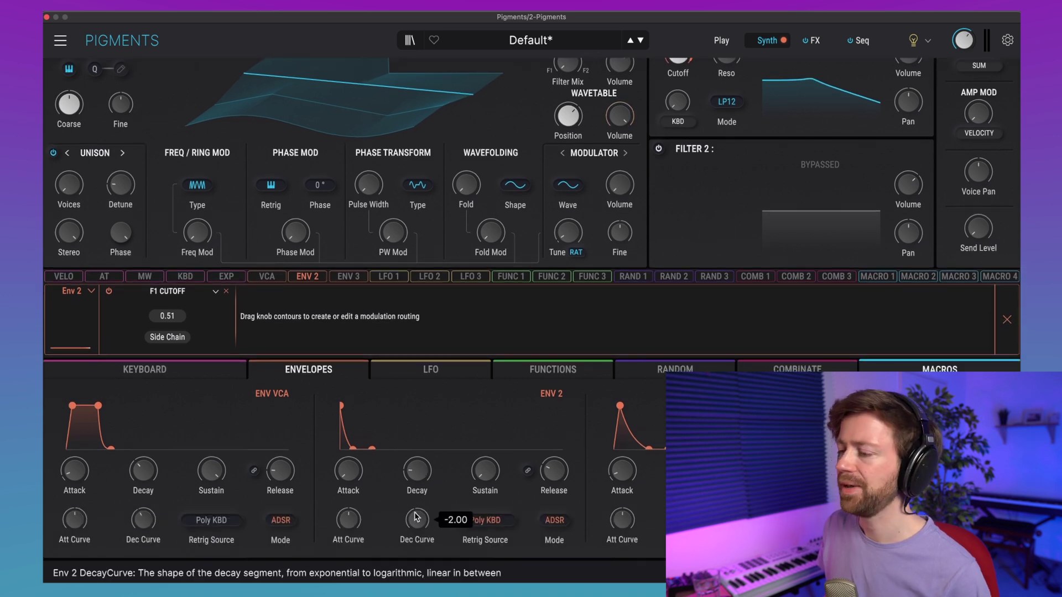
{"action": "mouse_move", "coordinate": [425, 478]}
{"action": "left_click_drag", "start_coordinate": [425, 478], "coordinate": [424, 456]}
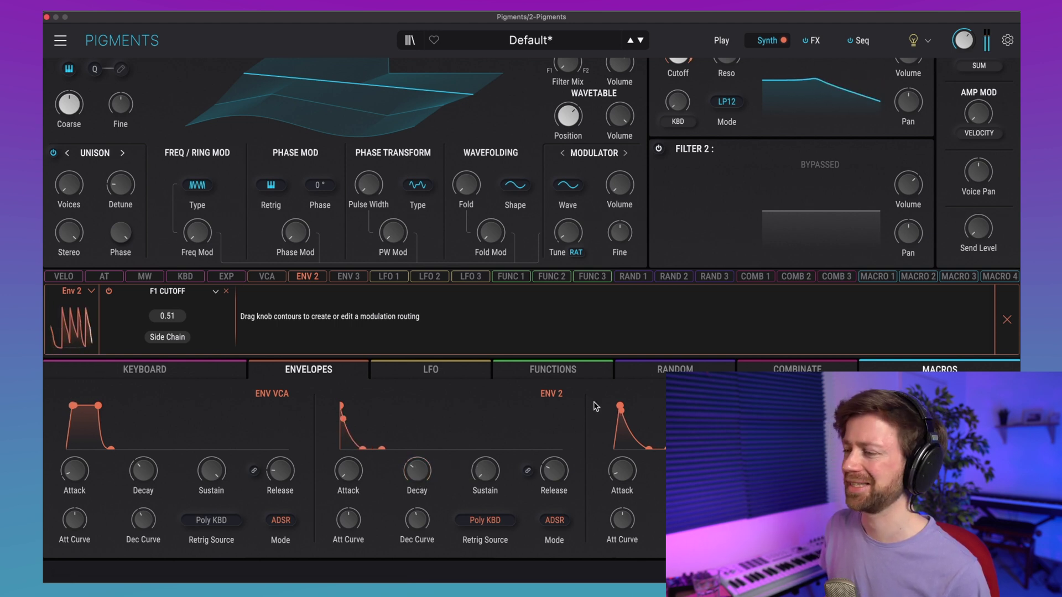
{"action": "scroll", "coordinate": [675, 237], "scroll_direction": "up", "scroll_amount": 3}
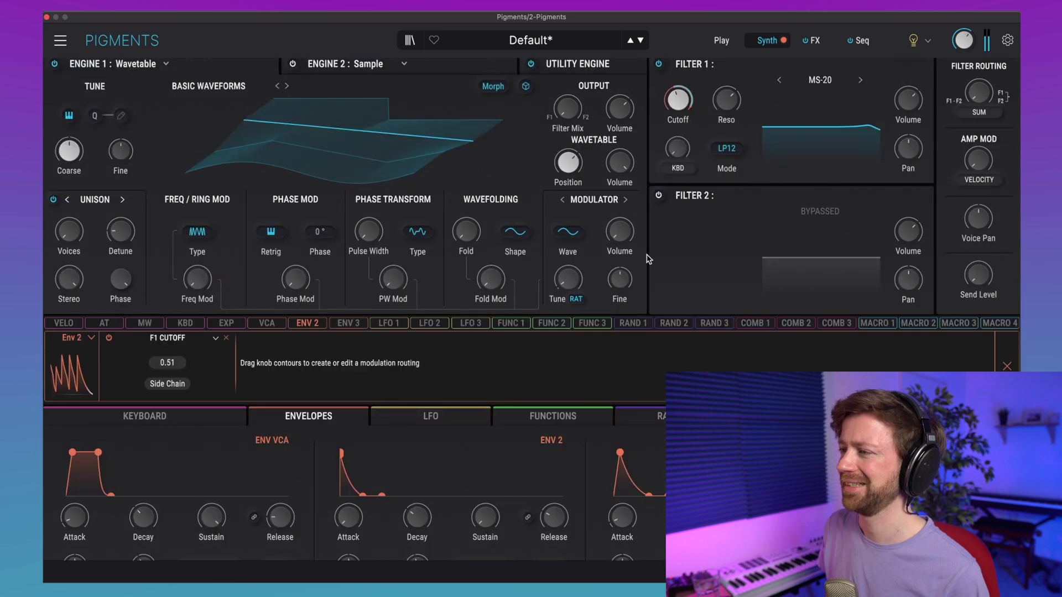
Enable Filter 2 and set its type to MS-20.
{"action": "left_click", "coordinate": [659, 203]}
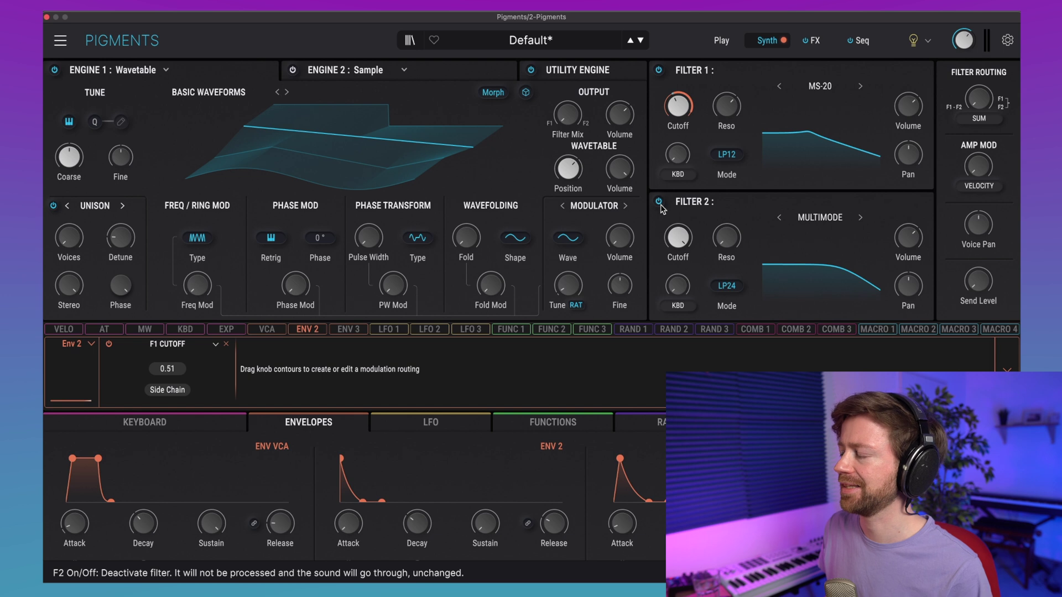
{"action": "left_click", "coordinate": [820, 218]}
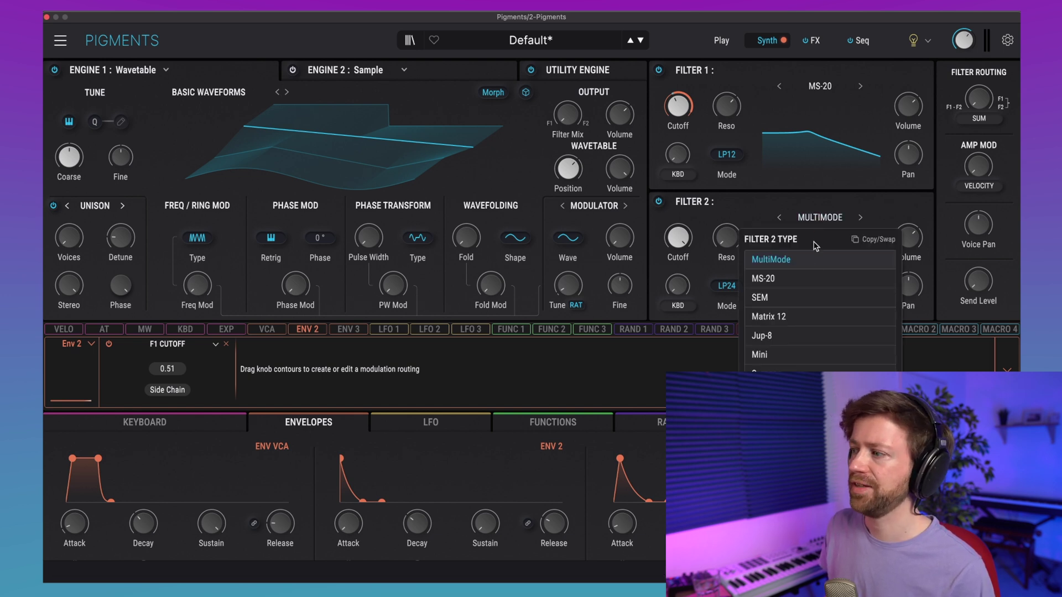
{"action": "left_click", "coordinate": [797, 280]}
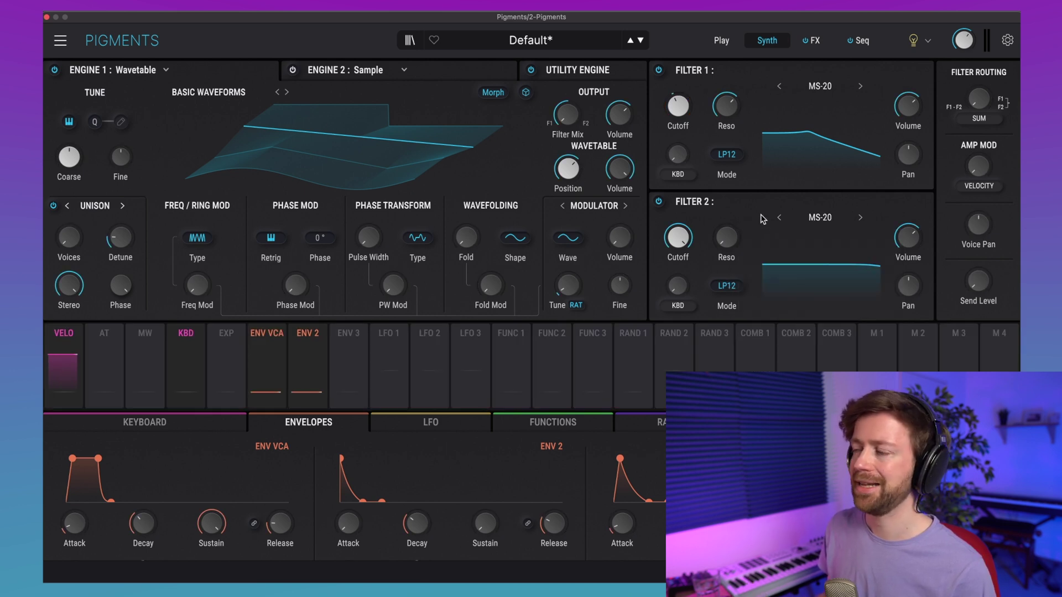
Raise the Filter 2 resonance to 0.600 and lower its cutoff.
{"action": "mouse_move", "coordinate": [736, 108]}
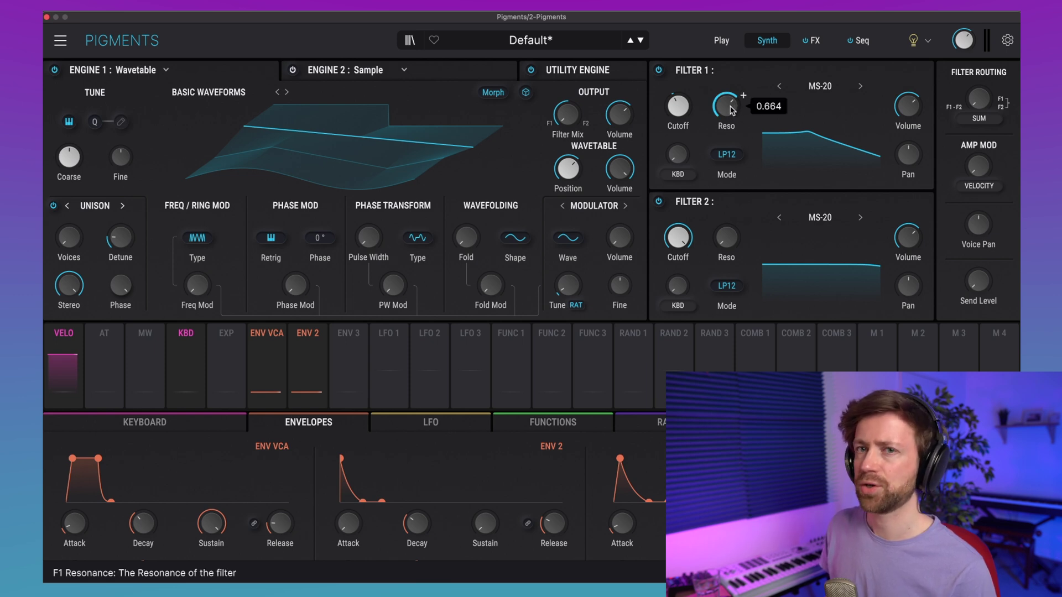
{"action": "mouse_move", "coordinate": [736, 246]}
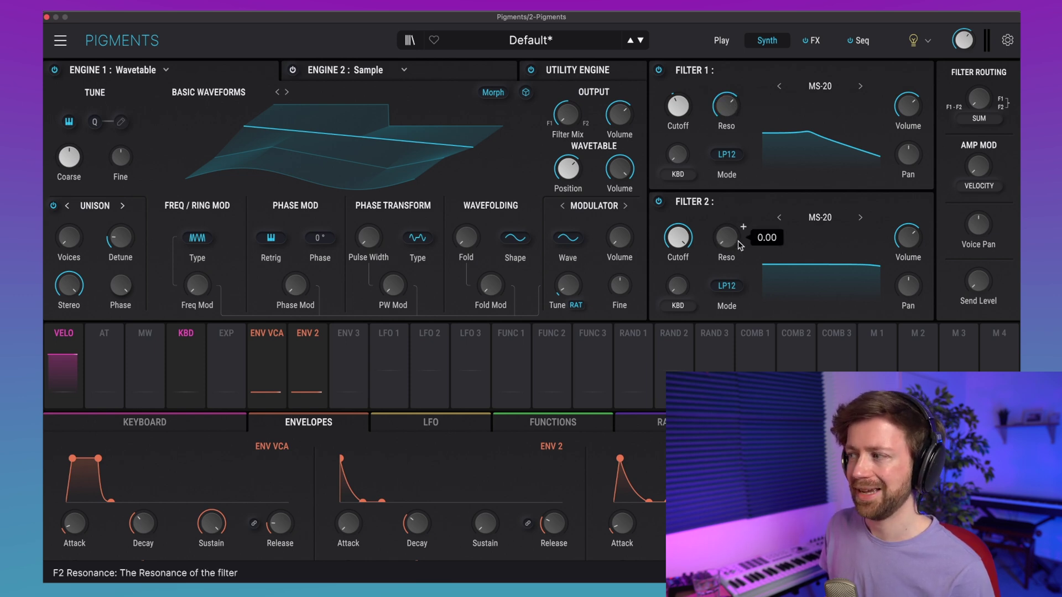
{"action": "left_click_drag", "start_coordinate": [736, 246], "coordinate": [735, 227]}
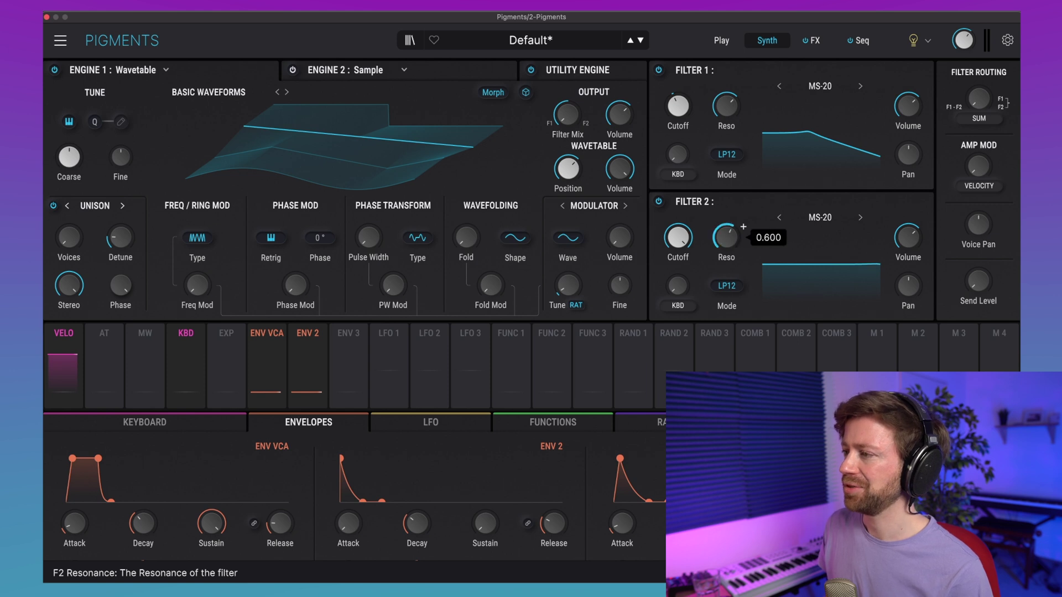
{"action": "left_click_drag", "start_coordinate": [678, 238], "coordinate": [677, 251]}
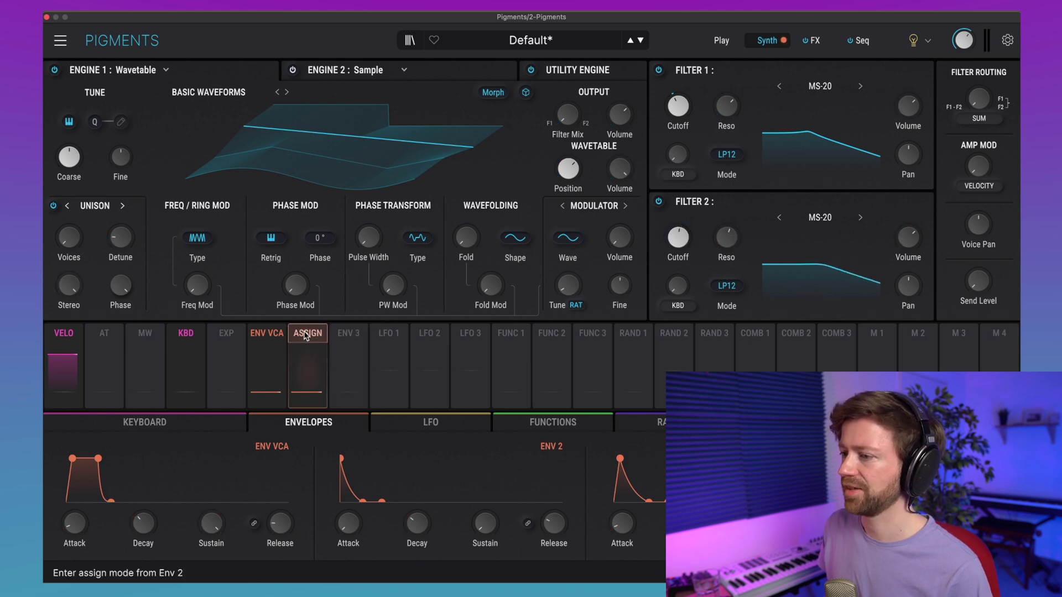
Route Env 2 to the Filter 2 cutoff with an amount of 0.48 and adjust that cutoff to about 263 Hz.
{"action": "left_click", "coordinate": [326, 334]}
{"action": "left_click_drag", "start_coordinate": [678, 236], "coordinate": [664, 239]}
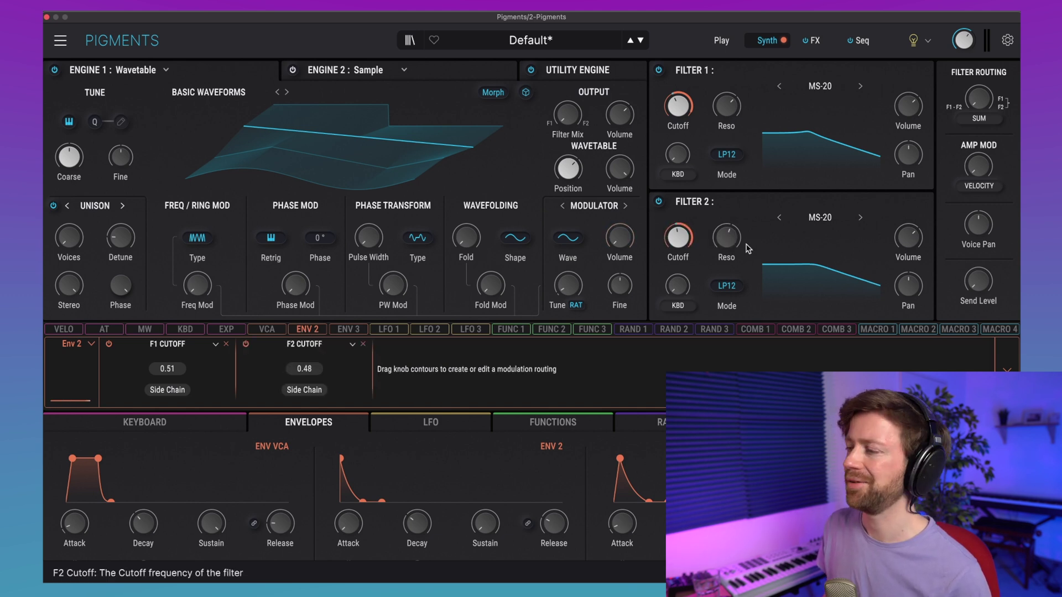
{"action": "mouse_move", "coordinate": [736, 243]}
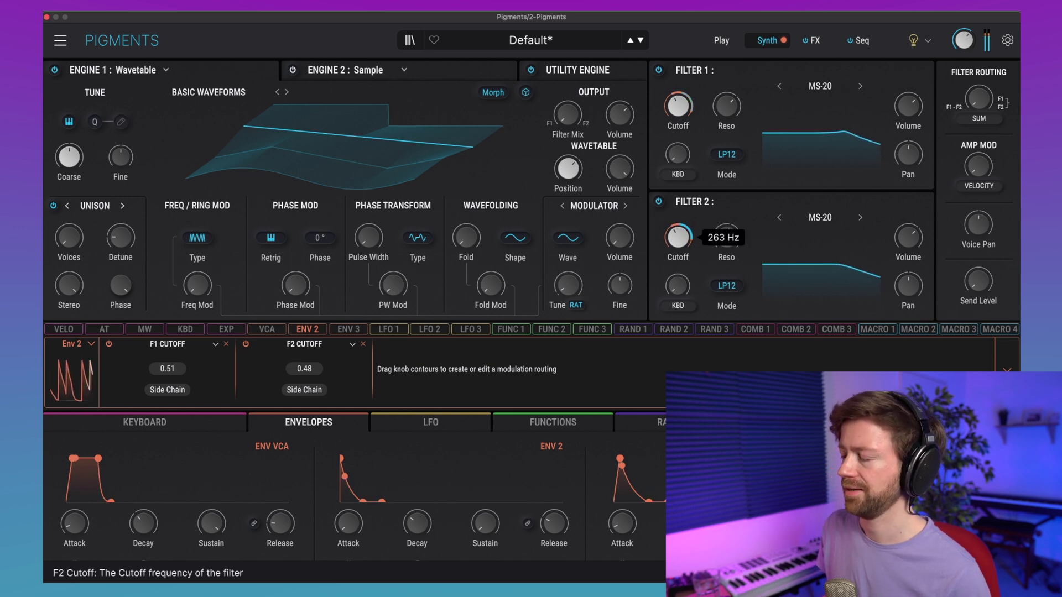
Bypass and re-enable Filter 2 to compare the sound, and set its resonance to 0.608.
{"action": "left_click", "coordinate": [659, 202]}
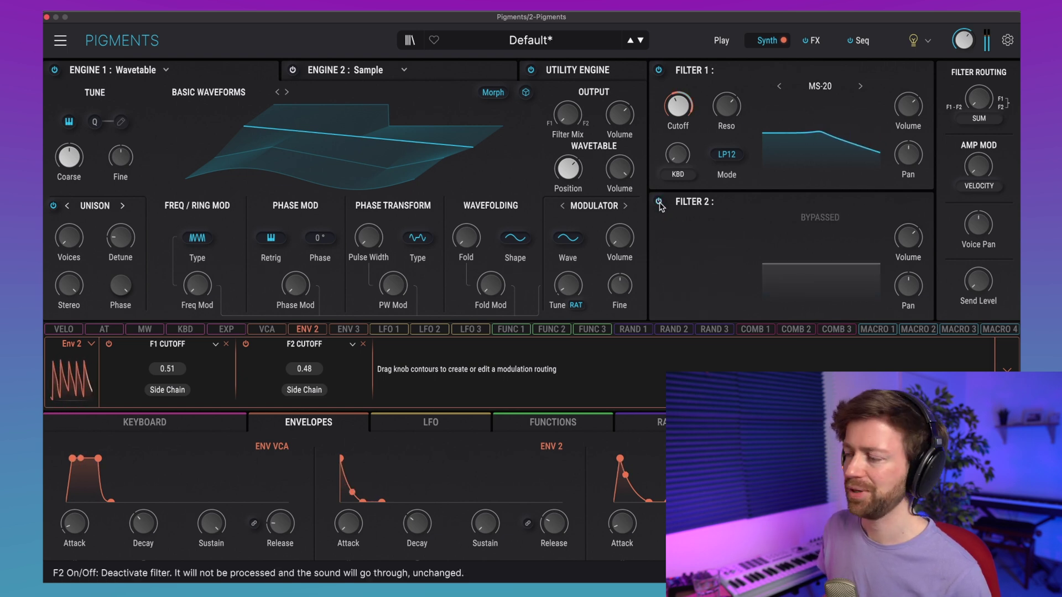
{"action": "left_click", "coordinate": [659, 201]}
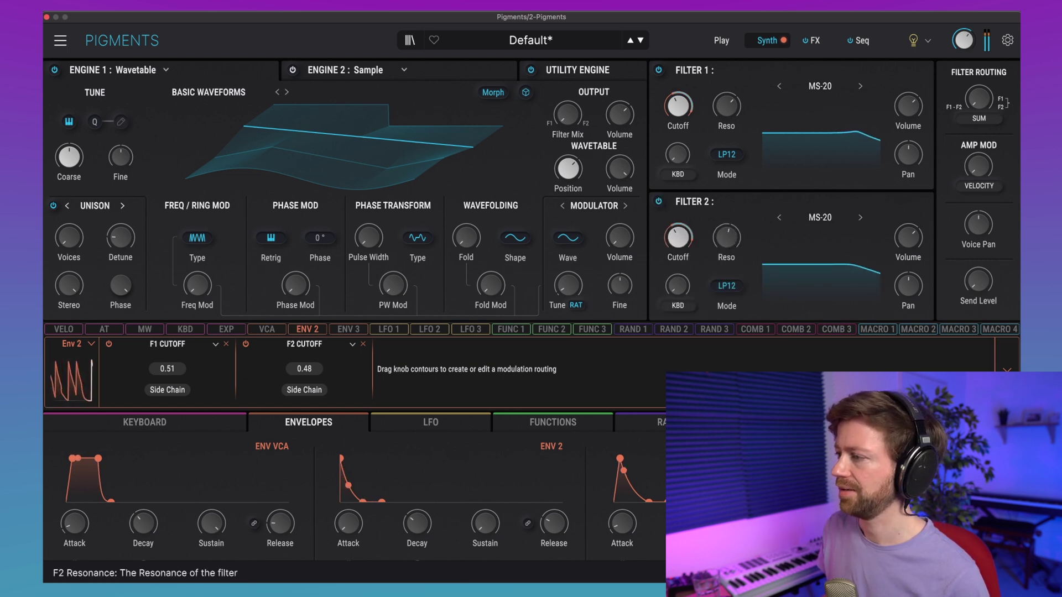
{"action": "left_click_drag", "start_coordinate": [726, 236], "coordinate": [733, 250]}
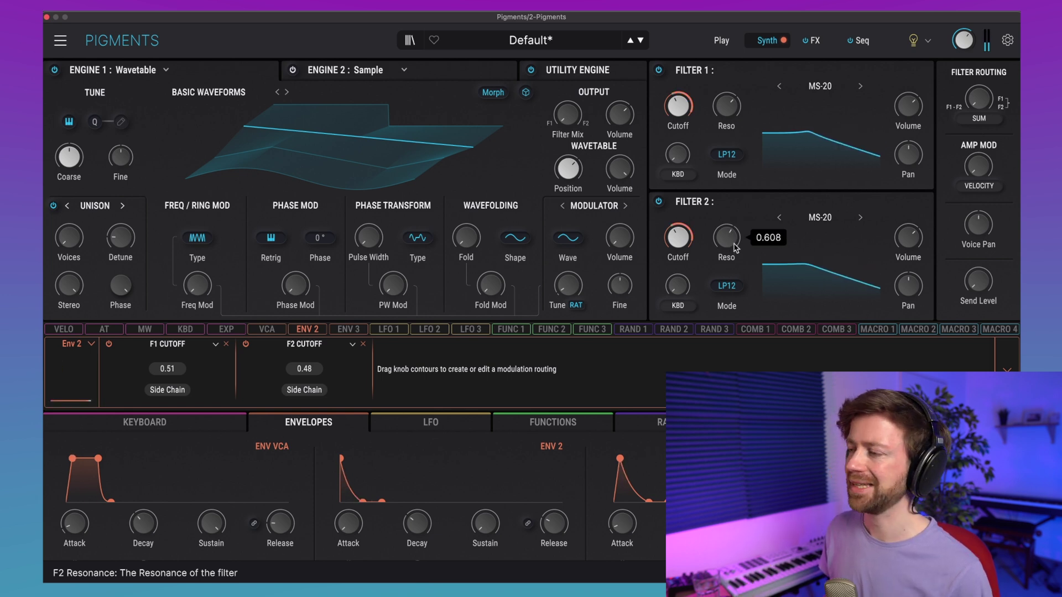
Raise the keyboard FM amount of Filter 1 to about 0.66 and raise Filter 2's similarly, without Env 2 modulation on it.
{"action": "mouse_move", "coordinate": [682, 168]}
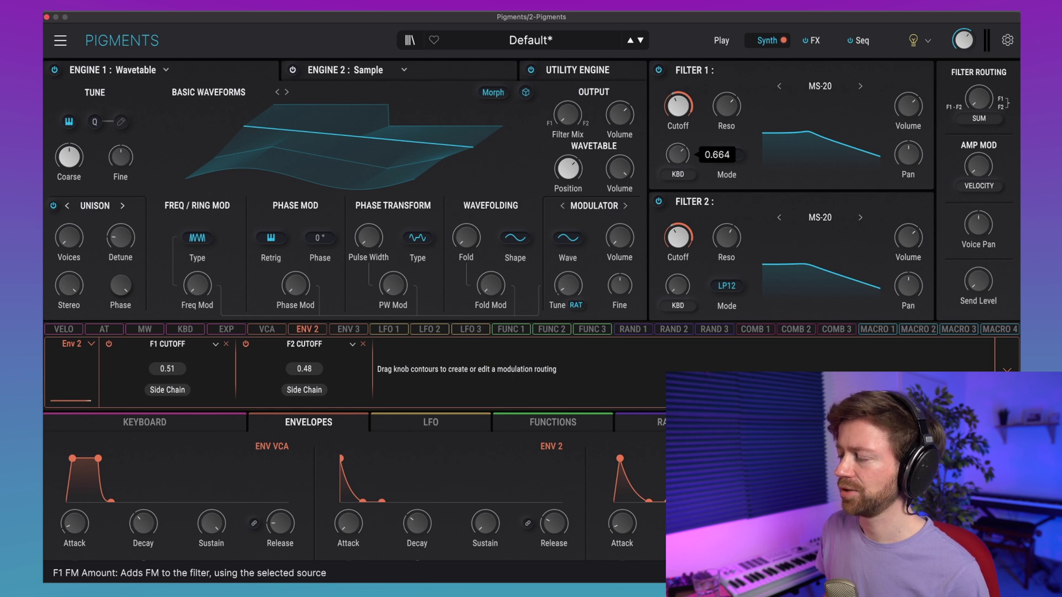
{"action": "mouse_move", "coordinate": [678, 287]}
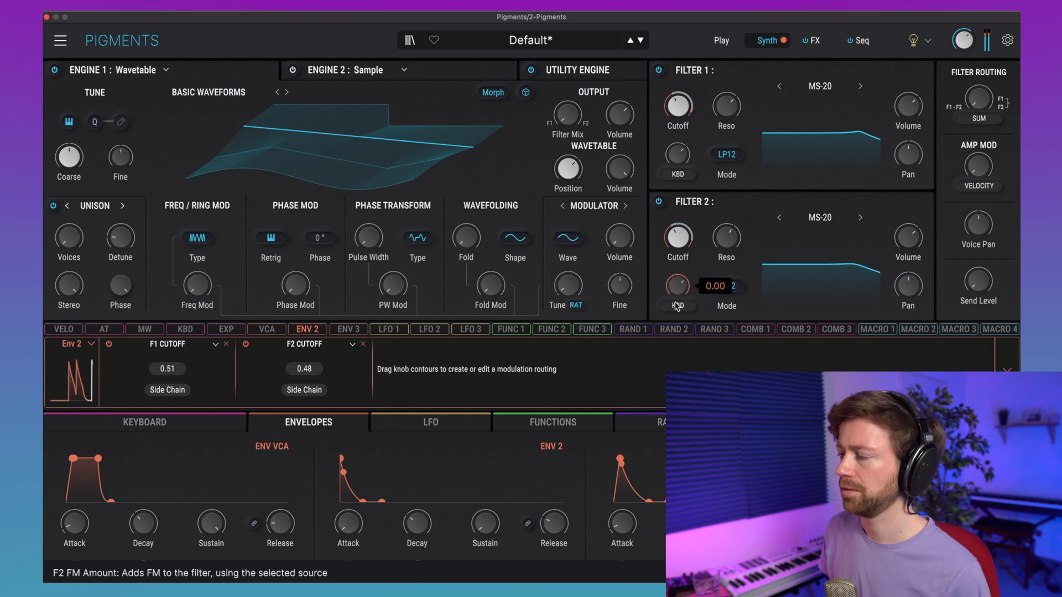
{"action": "left_click_drag", "start_coordinate": [665, 286], "coordinate": [669, 285]}
{"action": "double_click", "coordinate": [669, 286]}
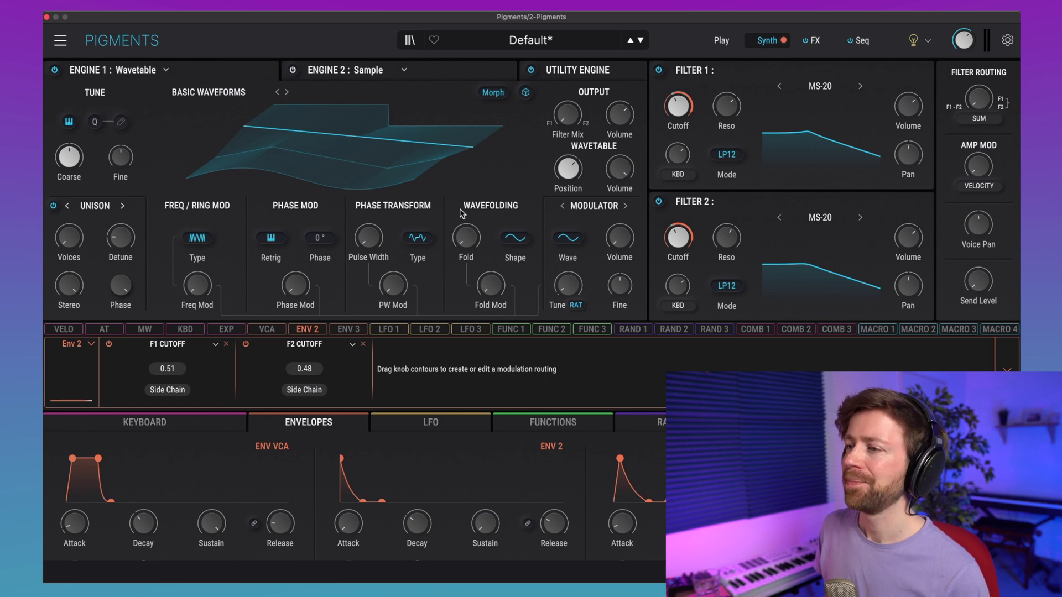
Load the Acid Full Rez wavetable from the Pigments 5 category into Engine 1 and lower its wavetable position.
{"action": "left_click", "coordinate": [221, 94]}
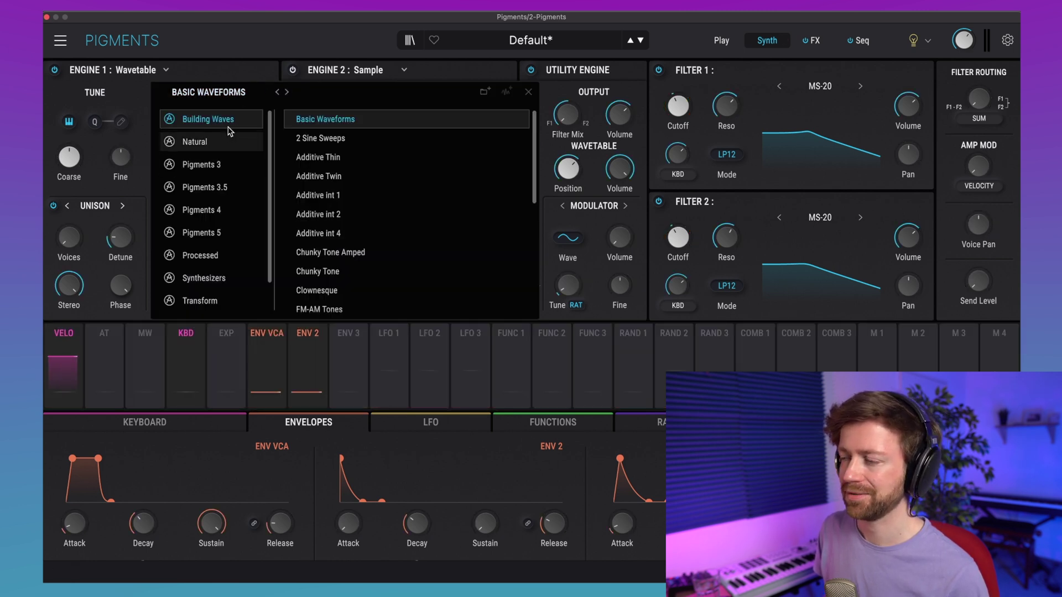
{"action": "left_click", "coordinate": [208, 235]}
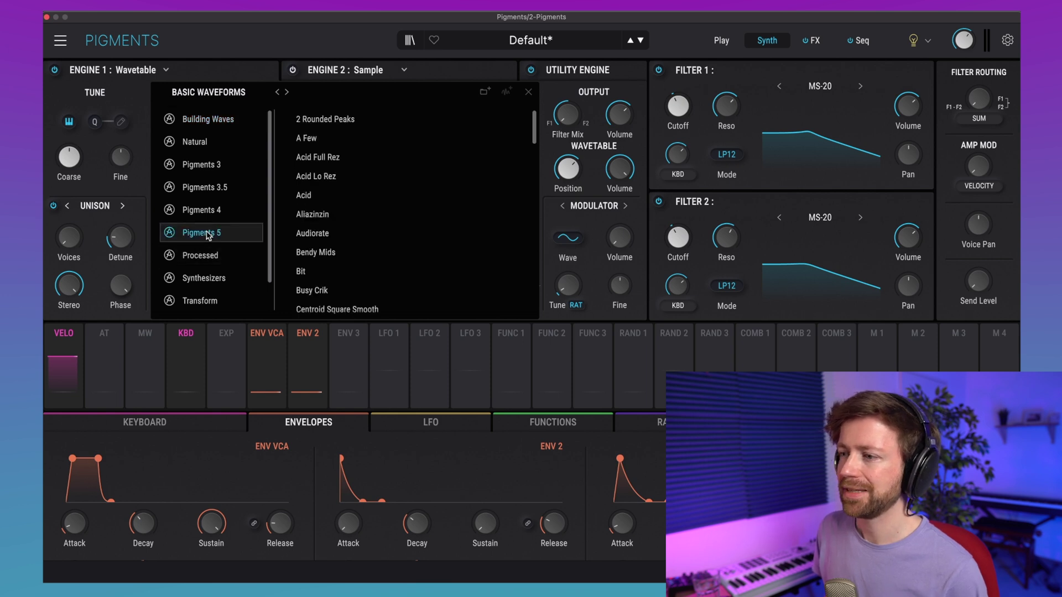
{"action": "double_click", "coordinate": [331, 158]}
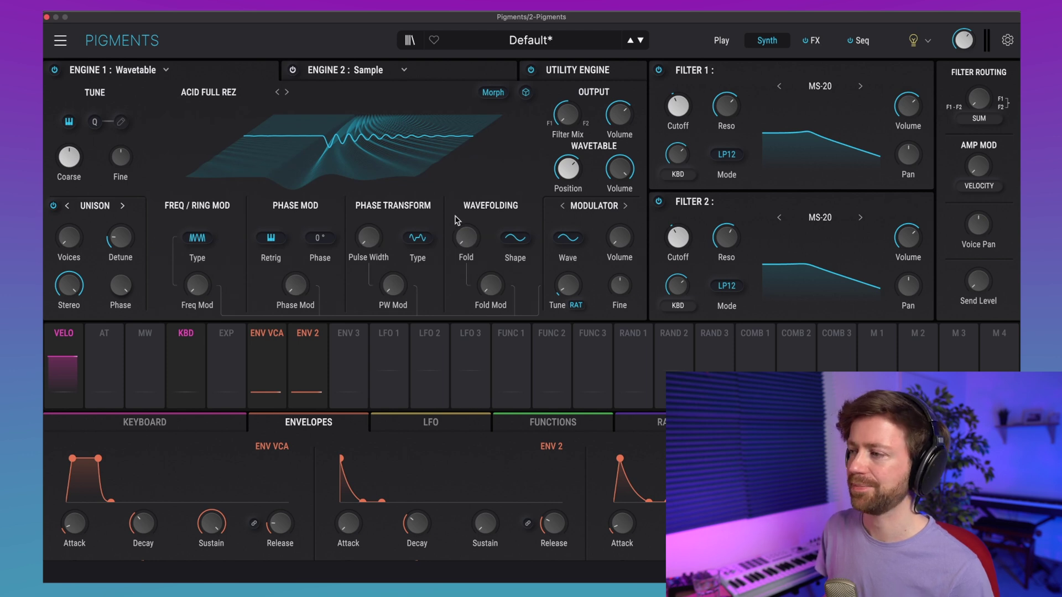
{"action": "mouse_move", "coordinate": [572, 172]}
{"action": "mouse_move", "coordinate": [572, 173]}
{"action": "left_mouse_down"}
{"action": "mouse_move", "coordinate": [572, 160]}
{"action": "mouse_move", "coordinate": [573, 186]}
{"action": "left_mouse_up"}
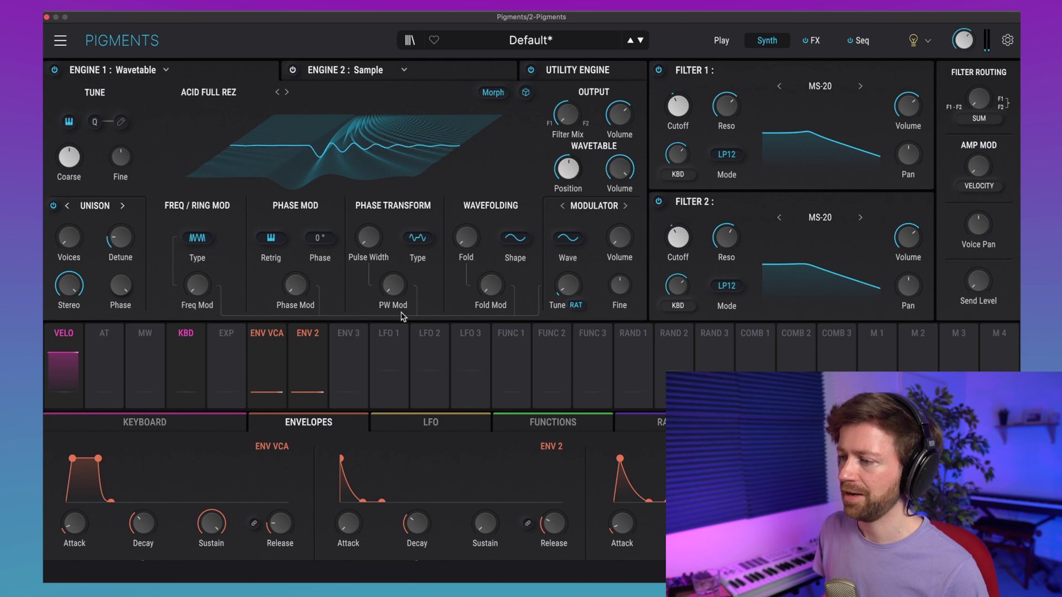
Set the LFO 1 rate to 0.108 Hz and its retrigger source to Free Running.
{"action": "left_click", "coordinate": [389, 340]}
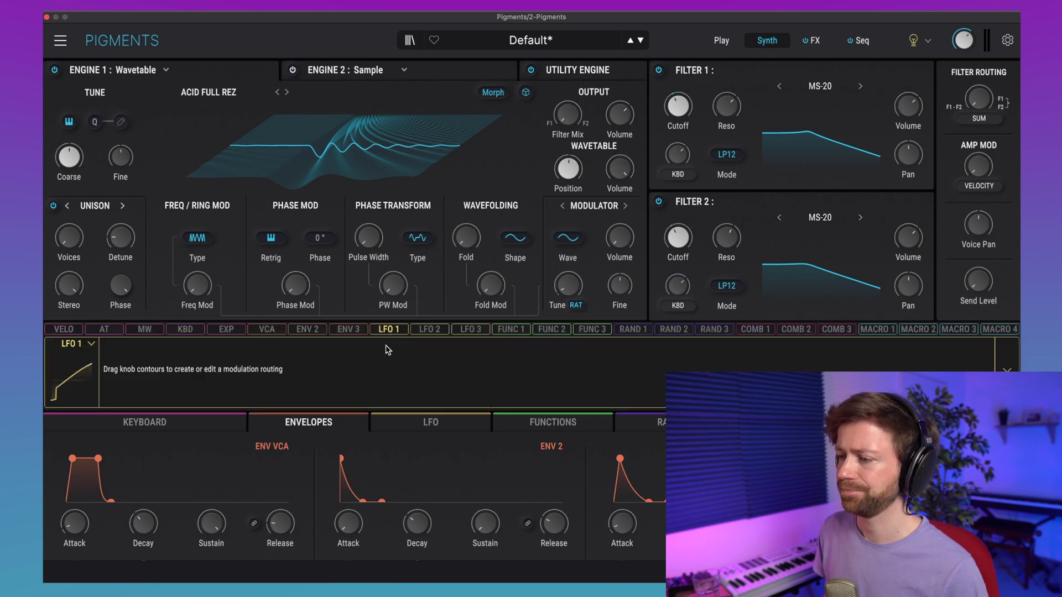
{"action": "left_click", "coordinate": [426, 430]}
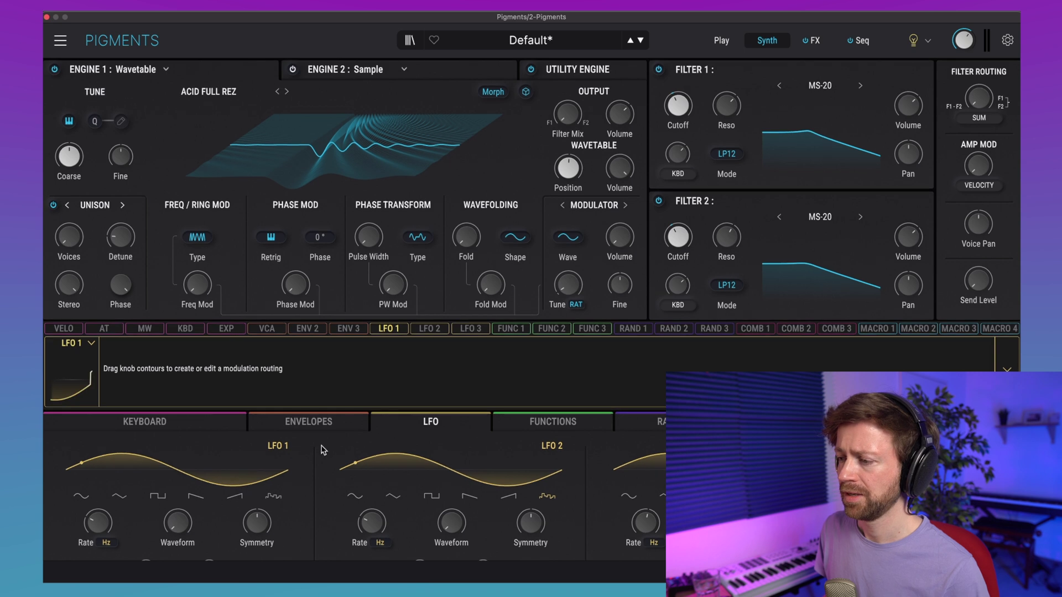
{"action": "scroll", "coordinate": [312, 438], "scroll_direction": "down", "scroll_amount": 2}
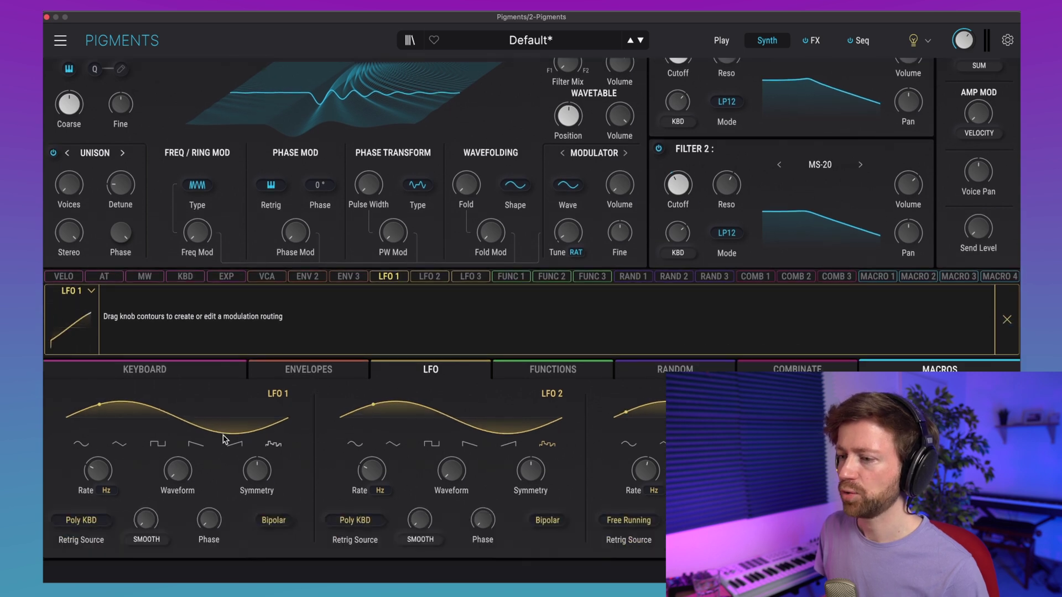
{"action": "mouse_move", "coordinate": [97, 467]}
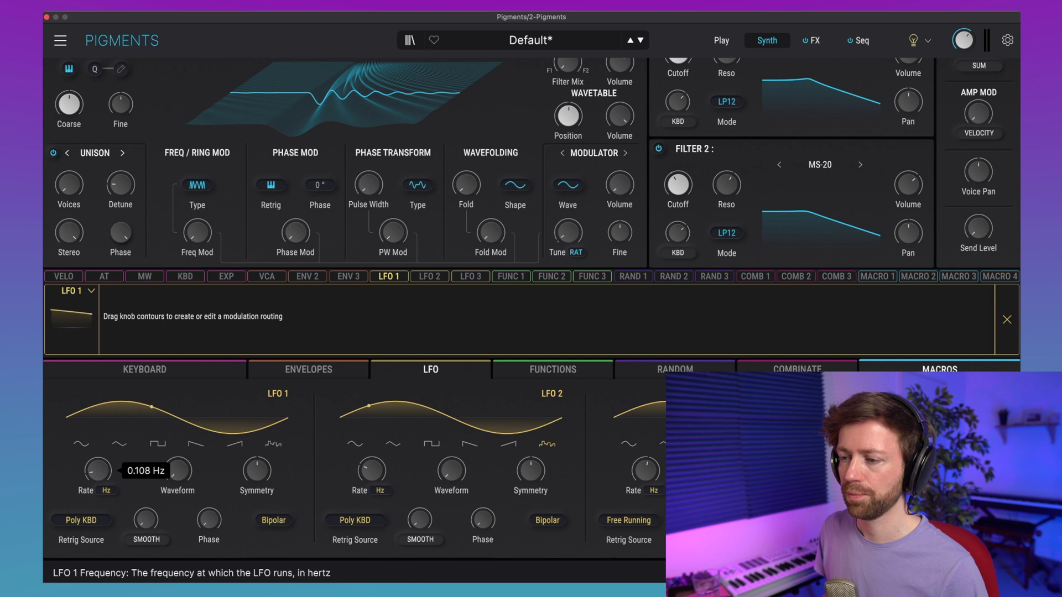
{"action": "left_click", "coordinate": [97, 524]}
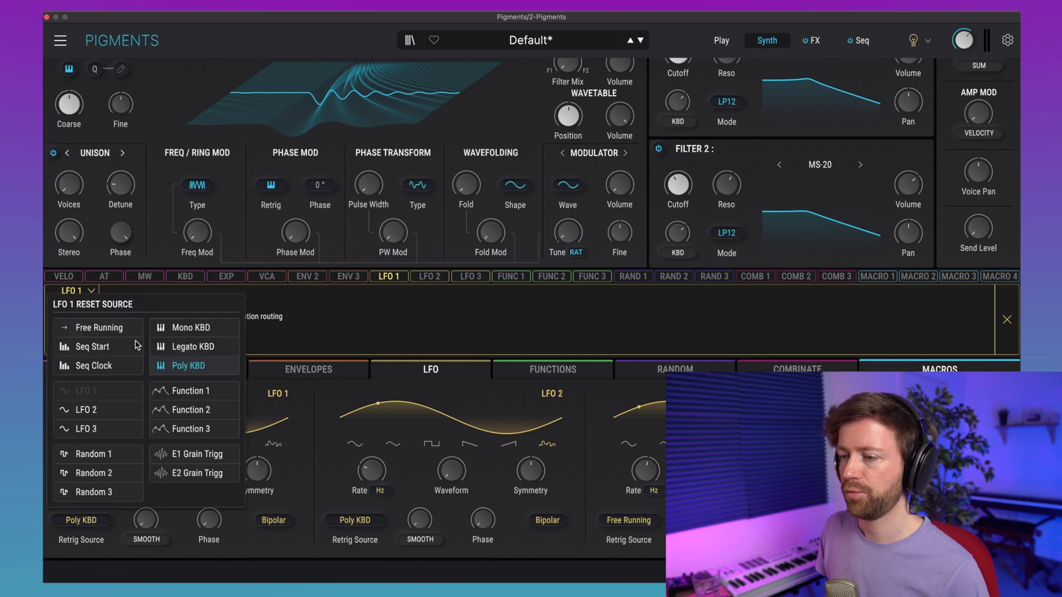
{"action": "left_click", "coordinate": [102, 328]}
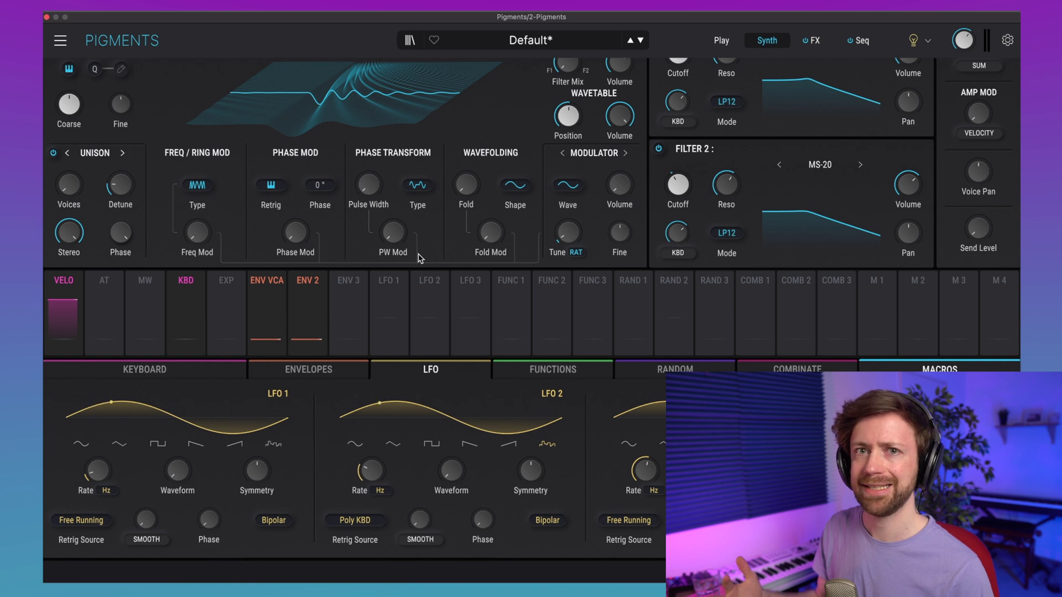
Route LFO 1 to modulate Engine 1's wavetable position with an amount of 0.16.
{"action": "scroll", "coordinate": [310, 351], "scroll_direction": "up", "scroll_amount": 2}
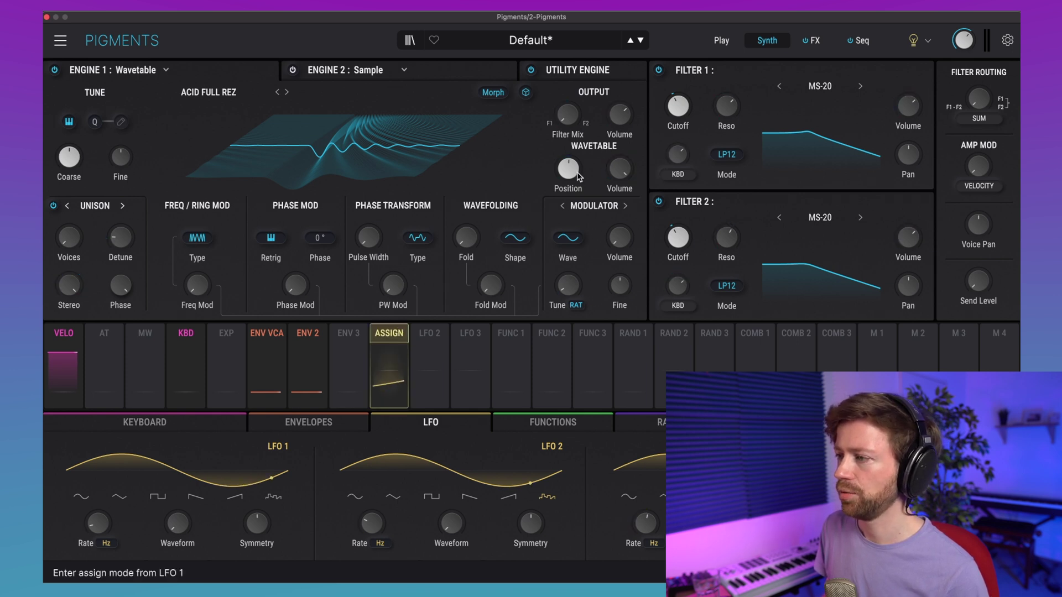
{"action": "mouse_move", "coordinate": [577, 155]}
{"action": "left_mouse_down"}
{"action": "mouse_move", "coordinate": [577, 132]}
{"action": "mouse_move", "coordinate": [571, 162]}
{"action": "left_mouse_up"}
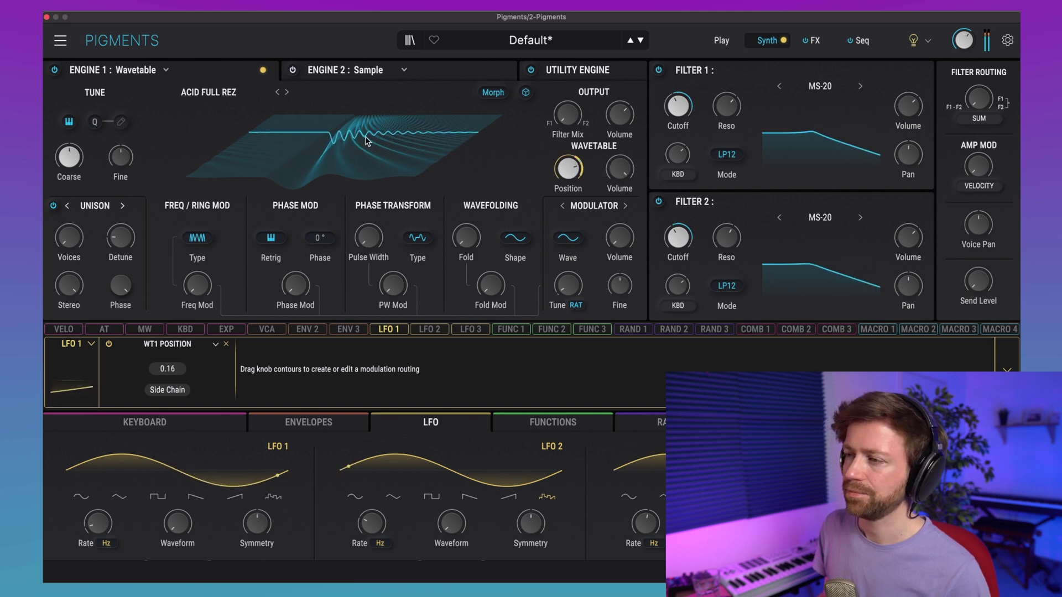
{"action": "mouse_move", "coordinate": [568, 168]}
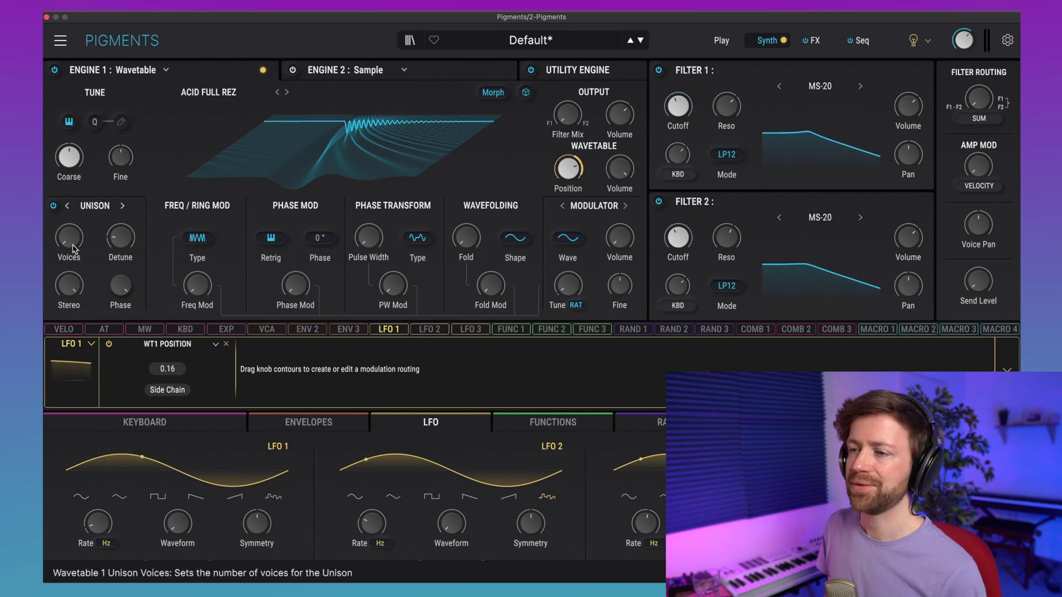
Set Engine 1's unison to 2 voices, 2.73 % detune and 28.4 % stereo, and switch unison off and on to compare.
{"action": "left_click_drag", "start_coordinate": [69, 236], "coordinate": [69, 216]}
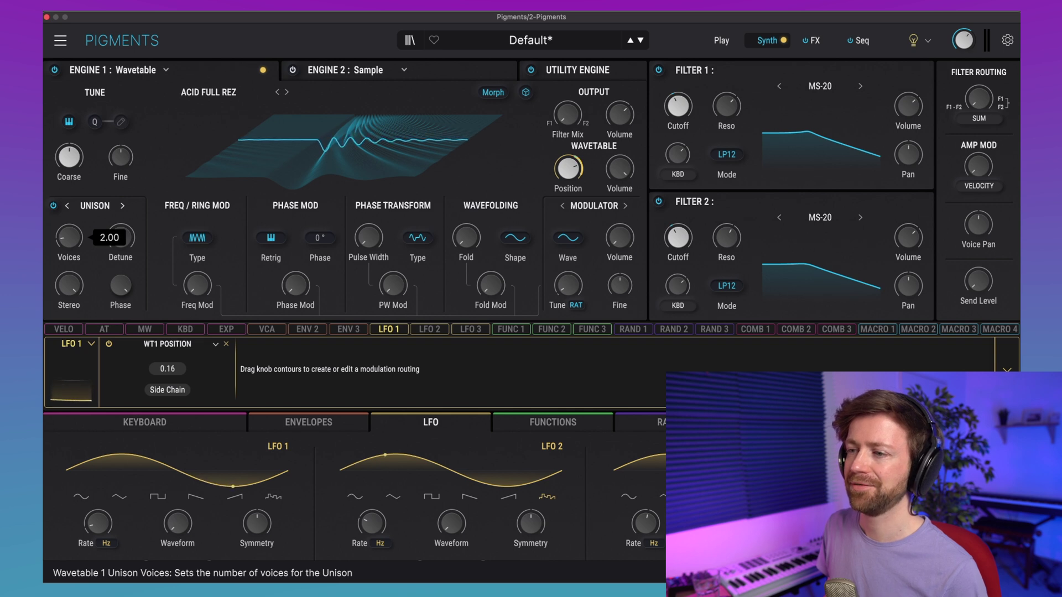
{"action": "left_click_drag", "start_coordinate": [120, 237], "coordinate": [120, 228]}
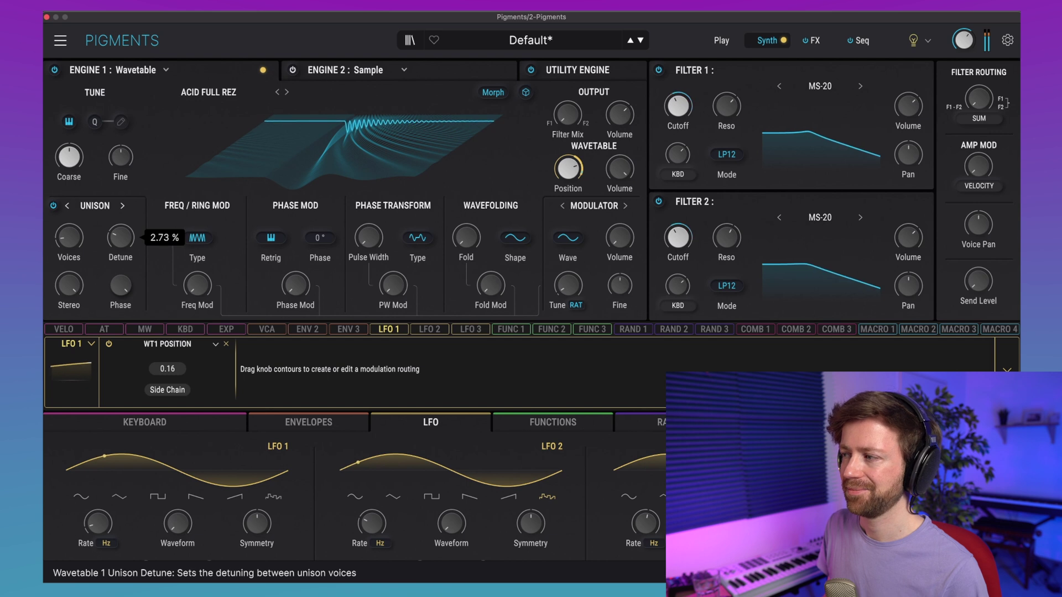
{"action": "left_click_drag", "start_coordinate": [69, 285], "coordinate": [69, 309]}
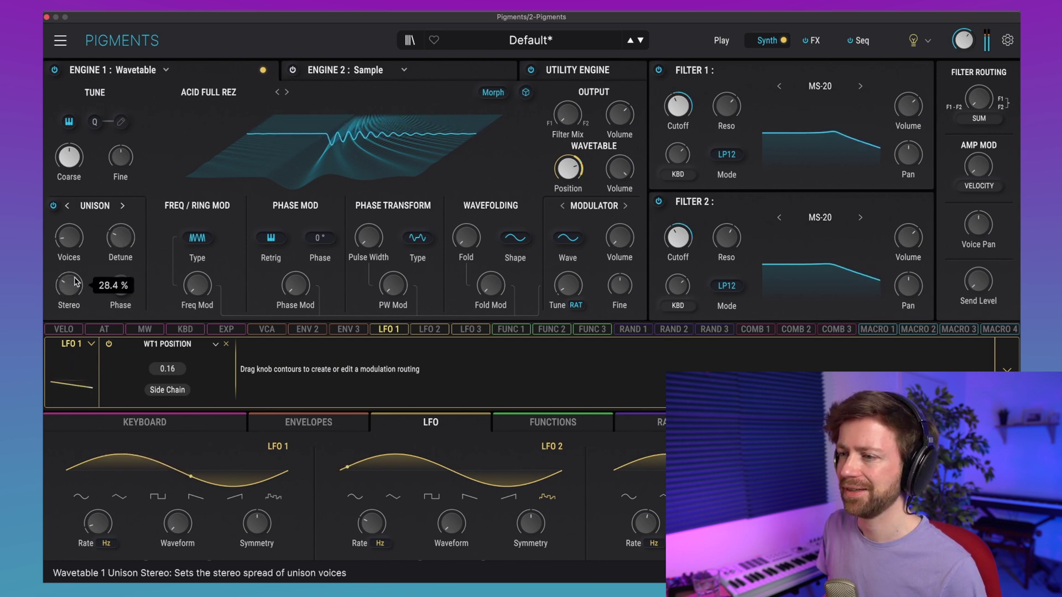
{"action": "left_click", "coordinate": [53, 205]}
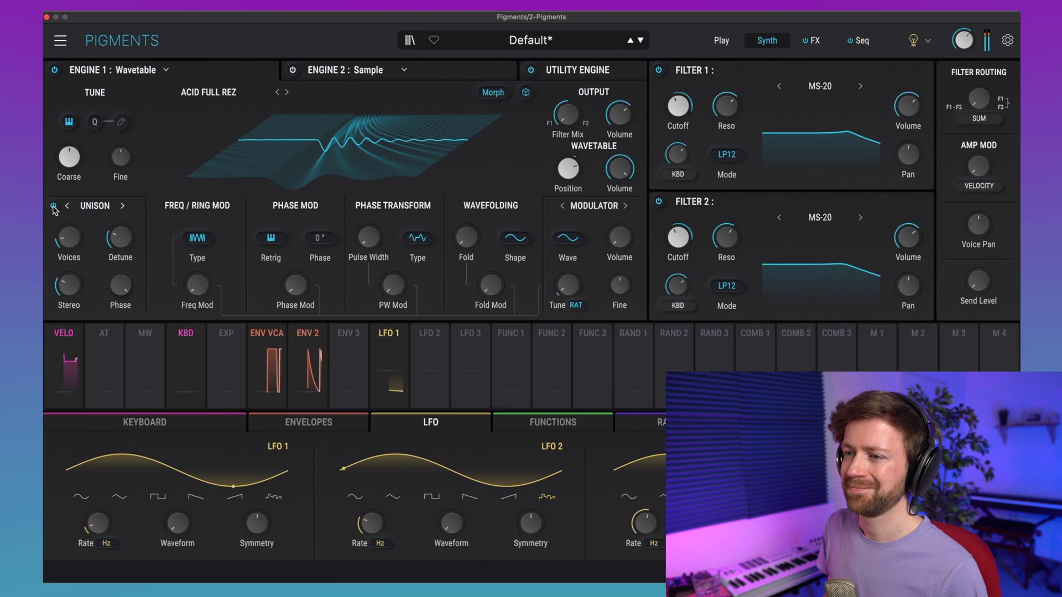
{"action": "left_click", "coordinate": [53, 206]}
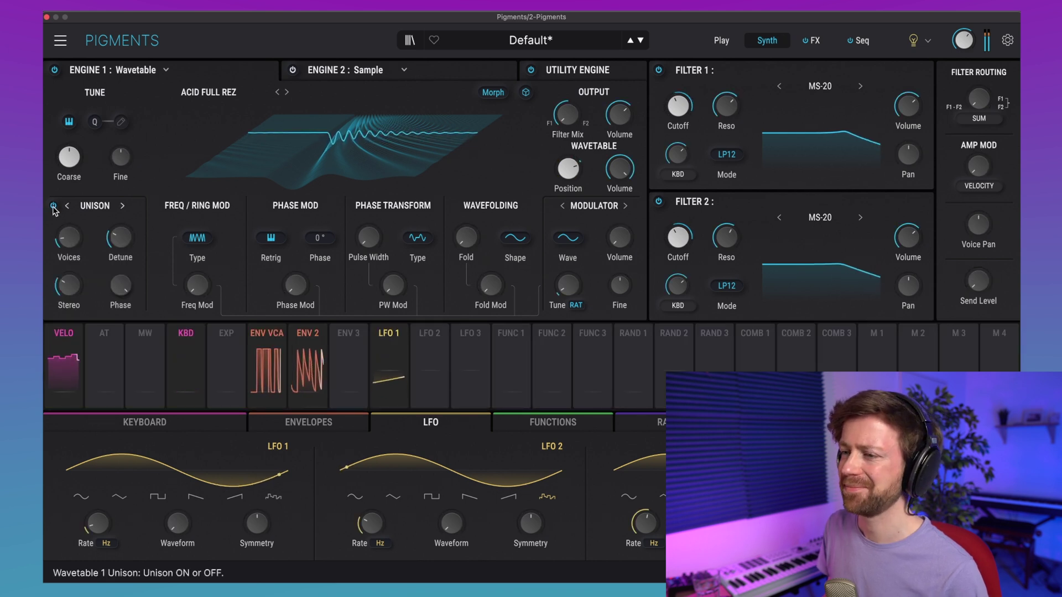
{"action": "mouse_move", "coordinate": [137, 226]}
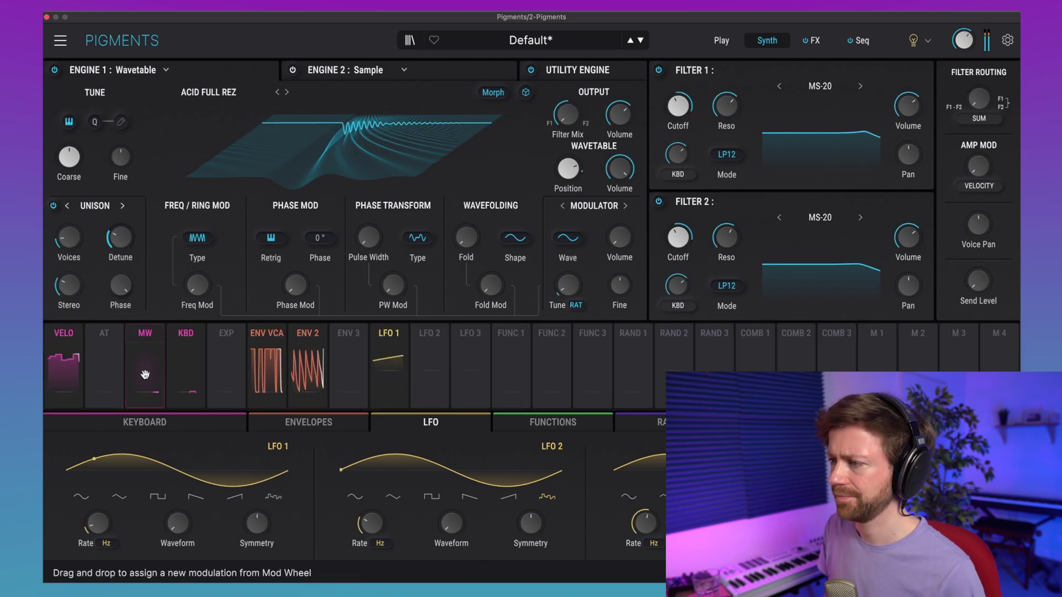
{"action": "mouse_move", "coordinate": [397, 334]}
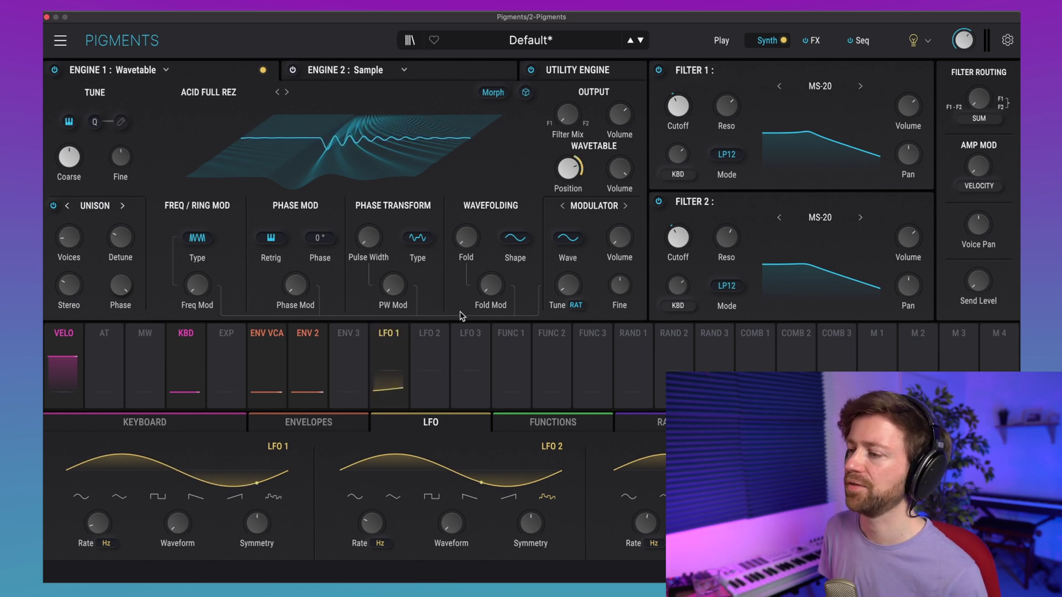
Route LFO 1 to the cutoff of Filter 1 with an amount of 0.09 and of Filter 2 with 0.10.
{"action": "left_click", "coordinate": [389, 334]}
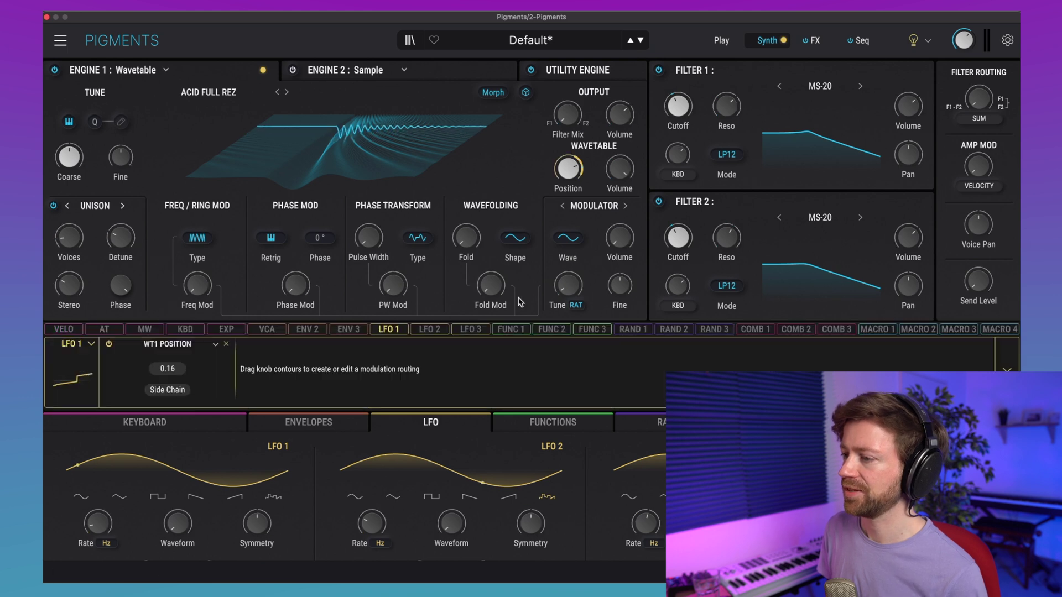
{"action": "left_click_drag", "start_coordinate": [671, 93], "coordinate": [671, 90]}
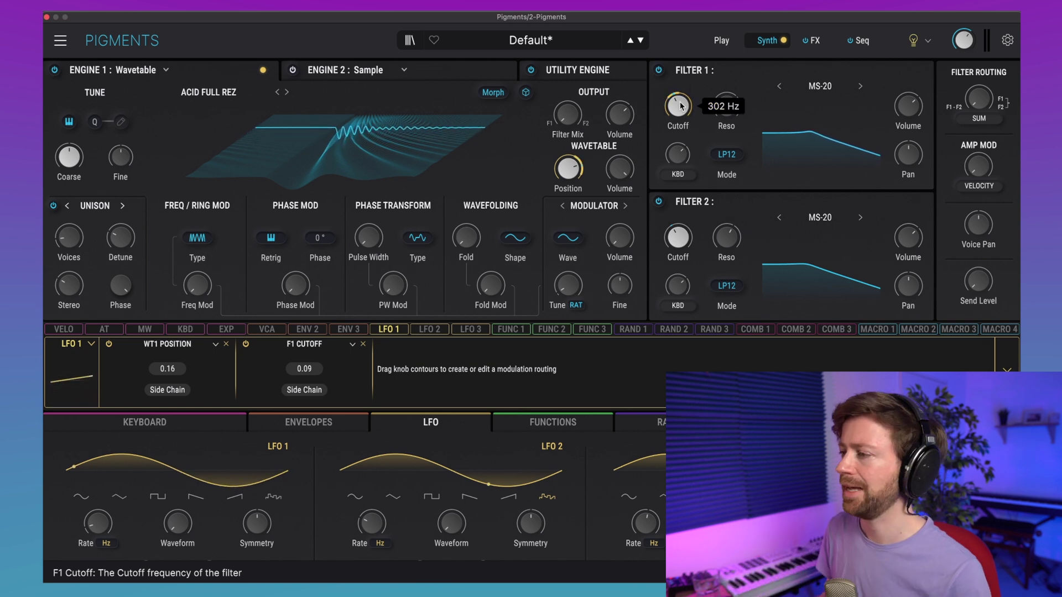
{"action": "left_click_drag", "start_coordinate": [673, 225], "coordinate": [673, 220]}
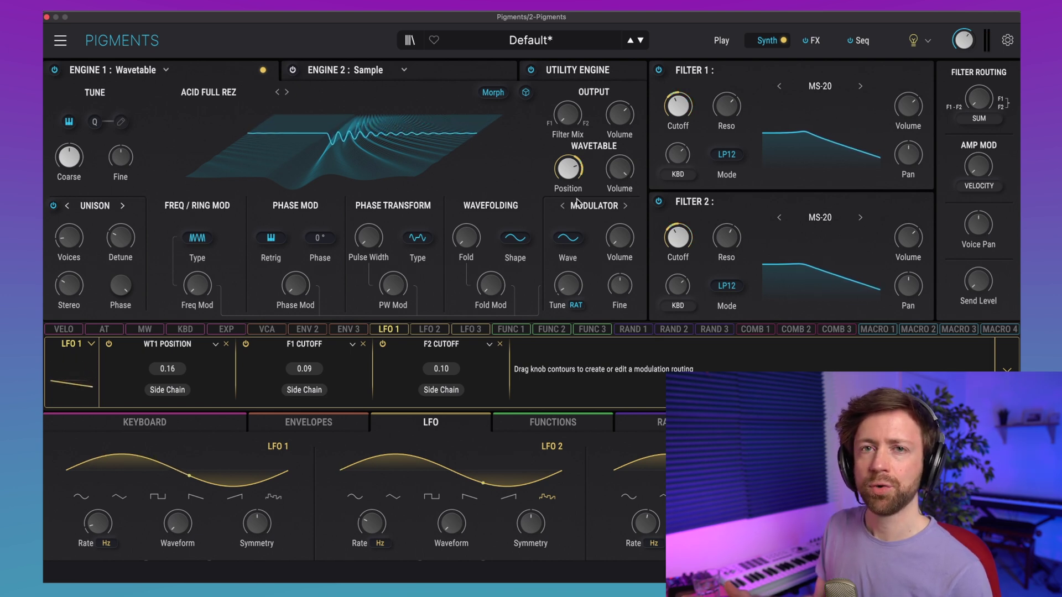
In the sequencer, raise the random amounts of pitch, on/off, octave, gate length and slide to 100 %.
{"action": "left_click", "coordinate": [861, 43]}
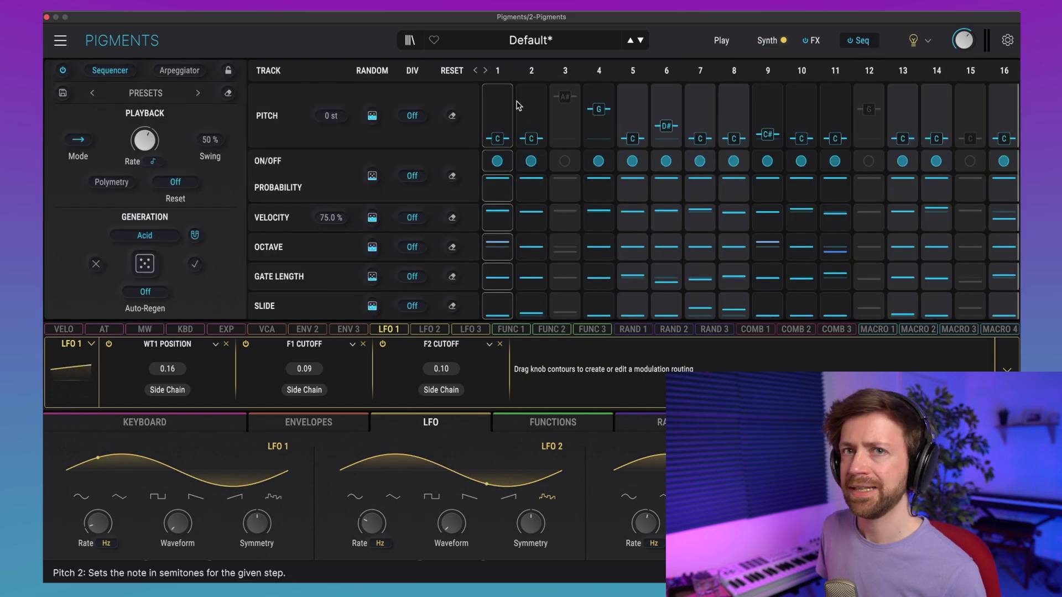
{"action": "mouse_move", "coordinate": [494, 179]}
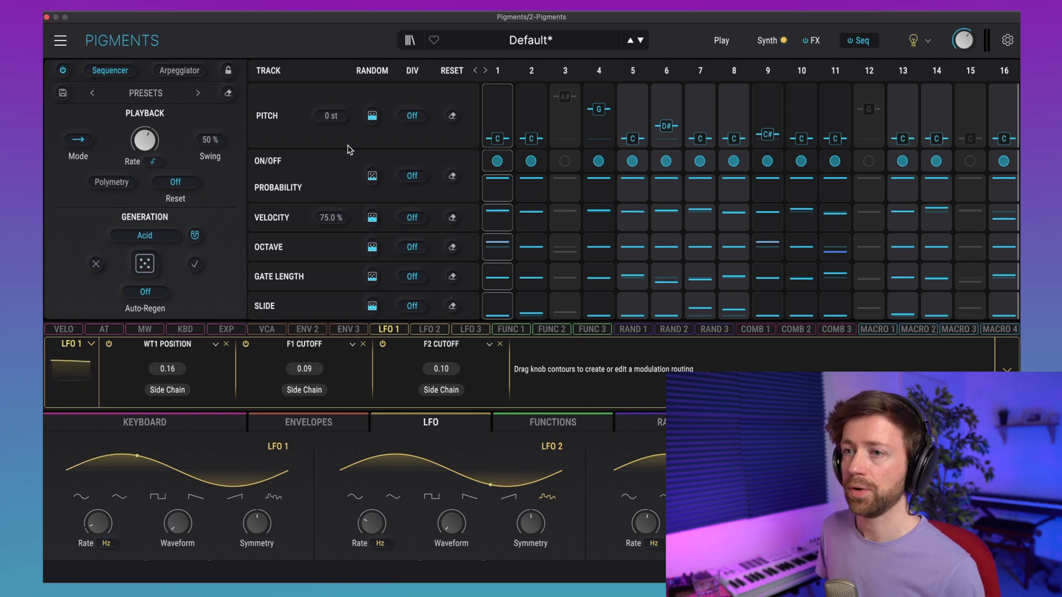
{"action": "mouse_move", "coordinate": [373, 123]}
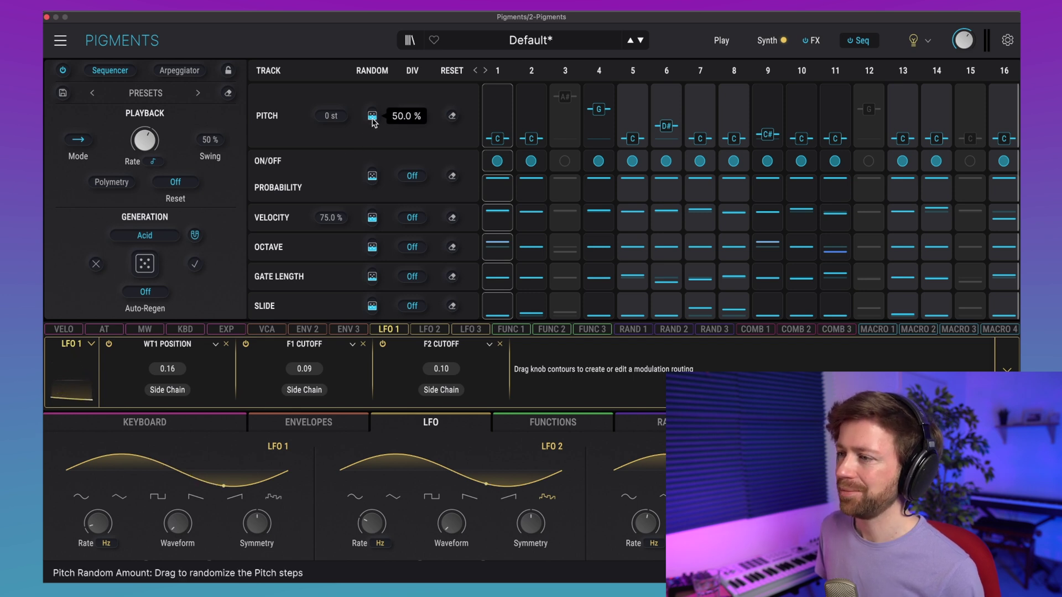
{"action": "left_click", "coordinate": [373, 119]}
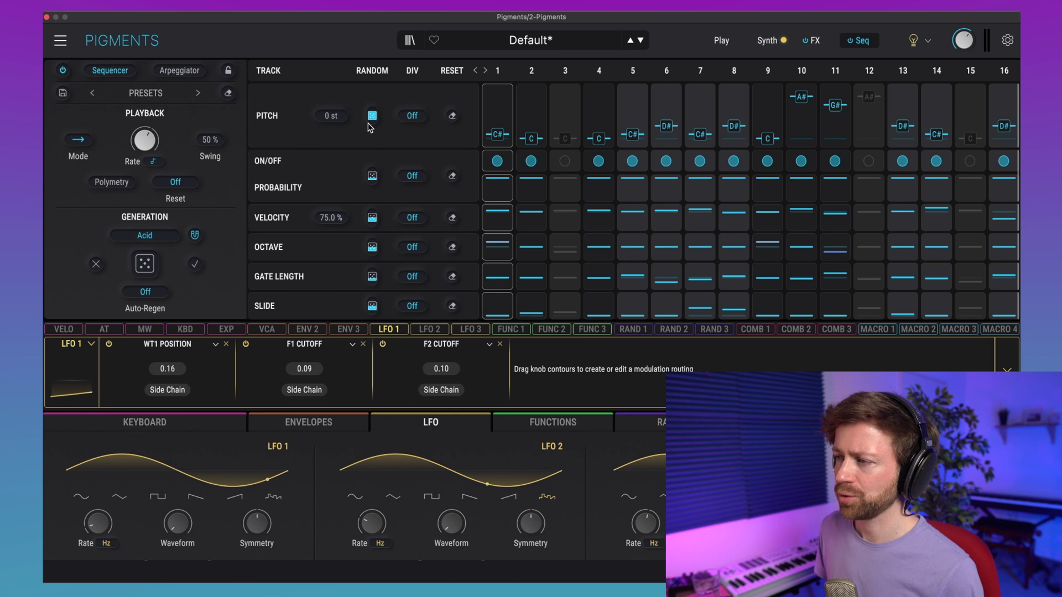
{"action": "left_click_drag", "start_coordinate": [372, 176], "coordinate": [372, 160]}
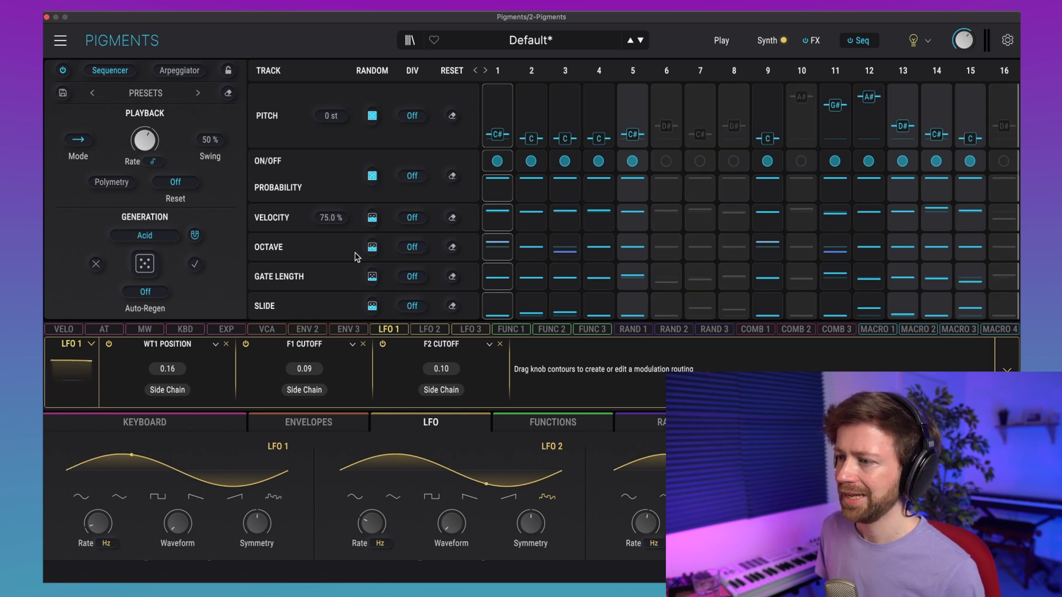
{"action": "left_click_drag", "start_coordinate": [371, 252], "coordinate": [372, 298]}
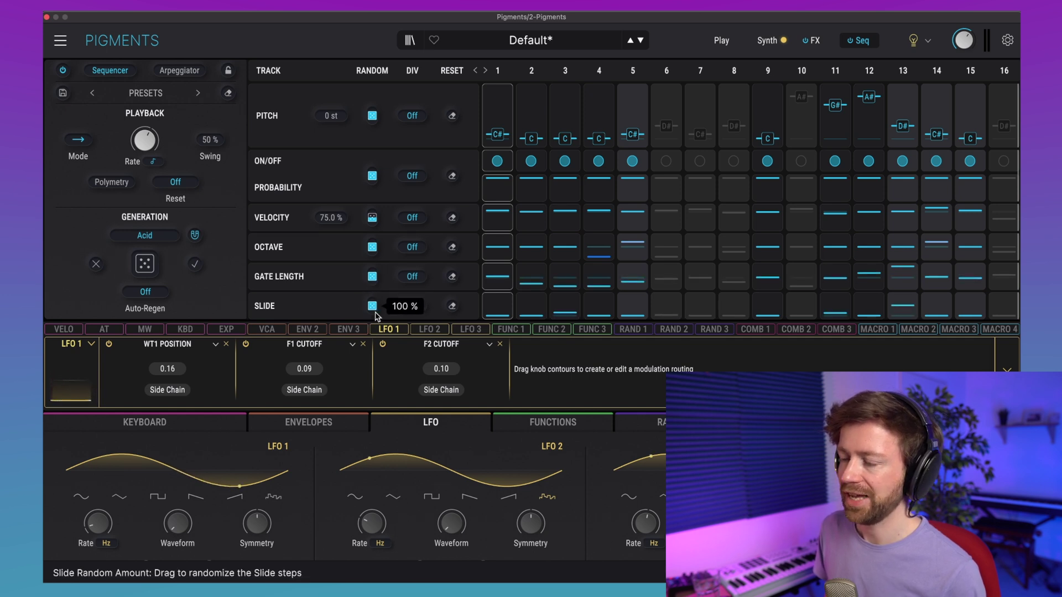
Try Auto-Regen at 1 bar with the fully randomized tracks, and switch it off again.
{"action": "left_click", "coordinate": [149, 293]}
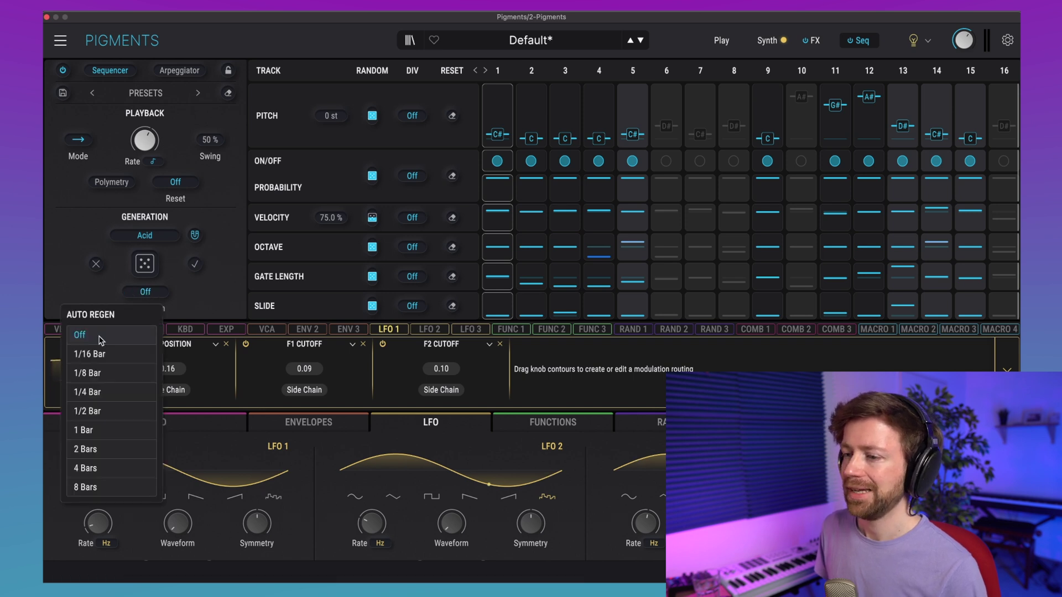
{"action": "left_click", "coordinate": [86, 430]}
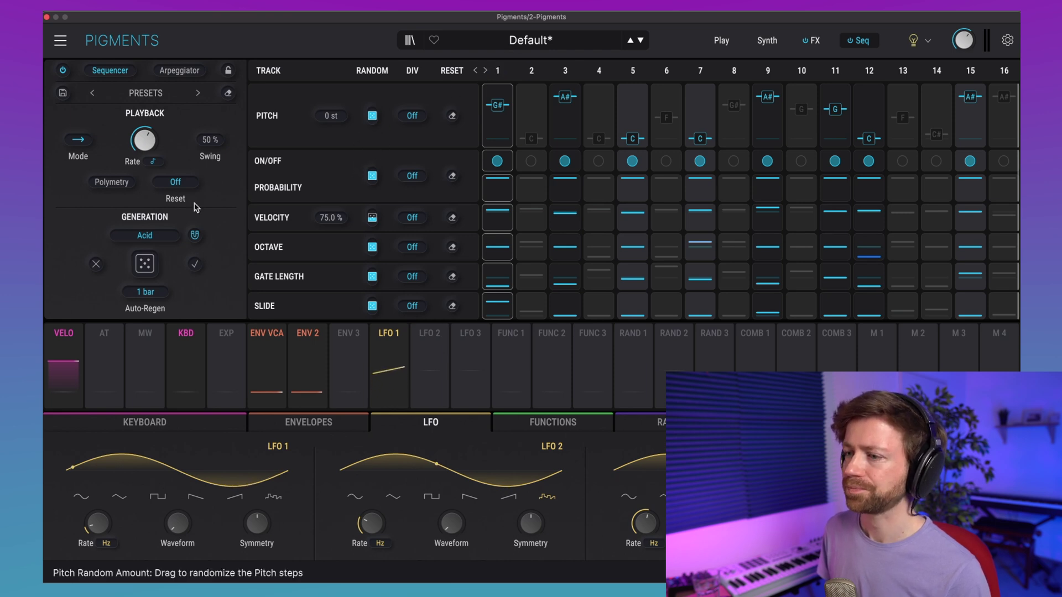
{"action": "left_click", "coordinate": [153, 299]}
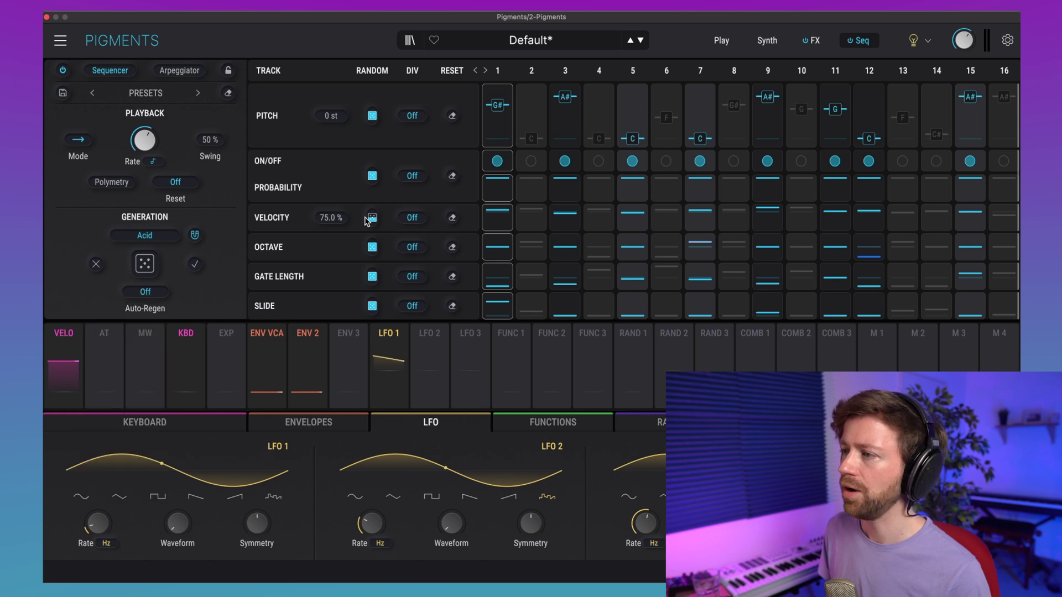
Lower the random amounts of pitch to 50.4 %, on/off to about half, octave slightly, and gate length and slide to zero.
{"action": "left_click_drag", "start_coordinate": [412, 116], "coordinate": [412, 89]}
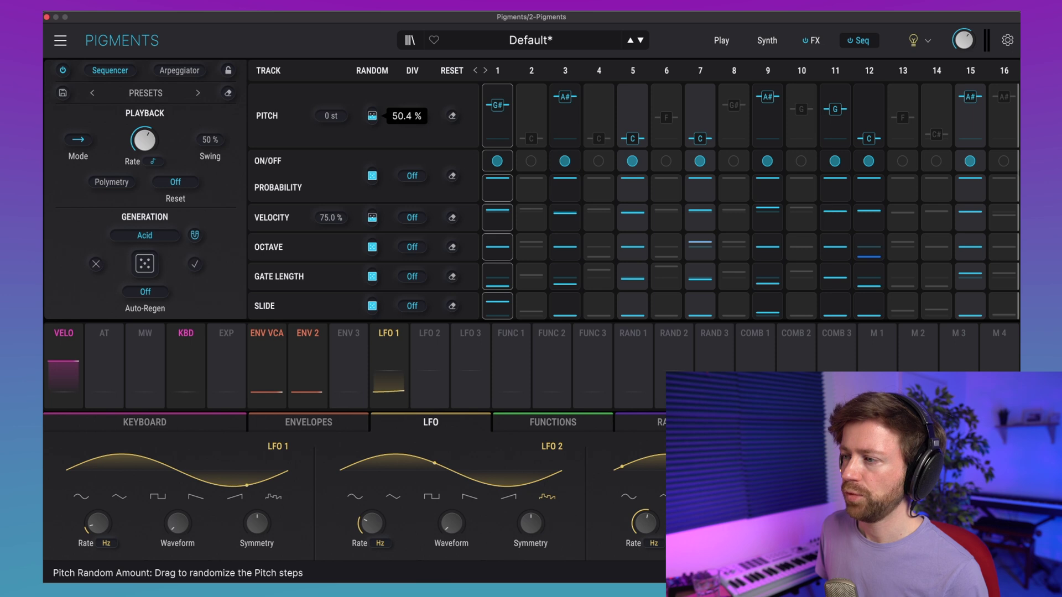
{"action": "left_click", "coordinate": [372, 116]}
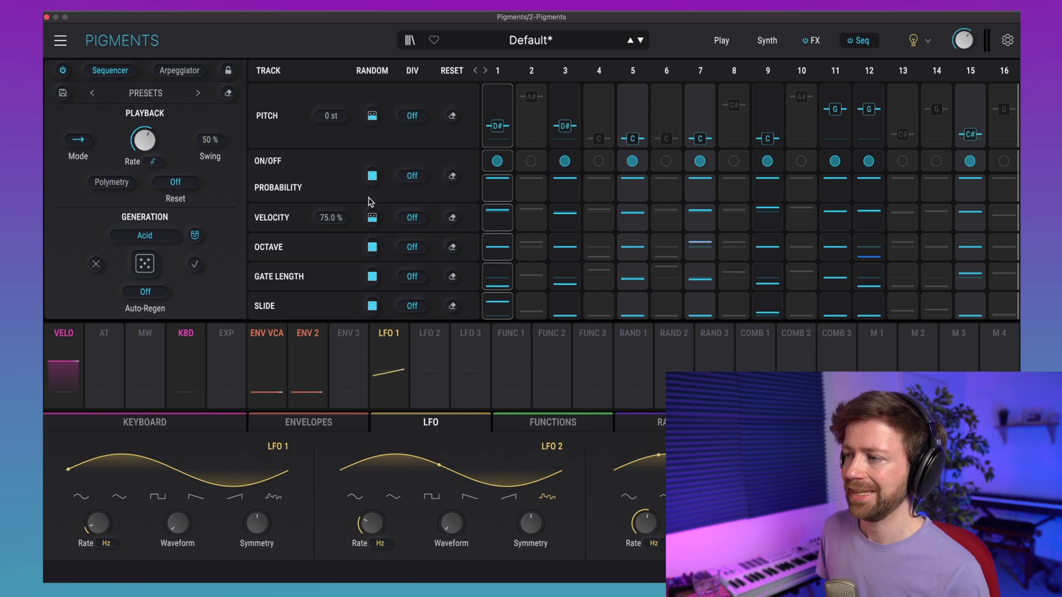
{"action": "left_click_drag", "start_coordinate": [412, 176], "coordinate": [374, 178]}
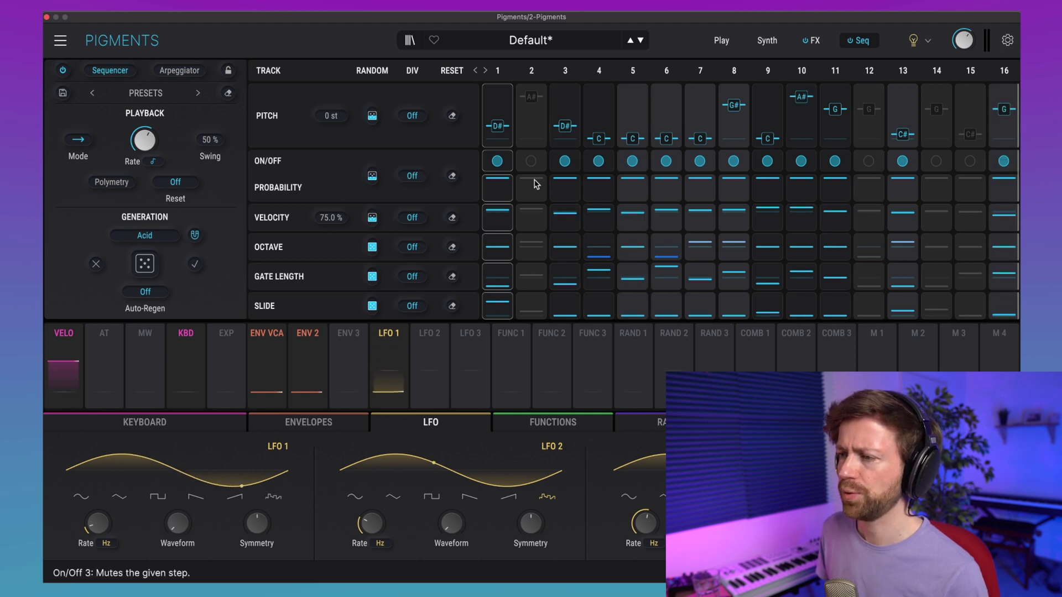
{"action": "left_click_drag", "start_coordinate": [412, 247], "coordinate": [372, 326]}
{"action": "left_click_drag", "start_coordinate": [372, 276], "coordinate": [373, 293]}
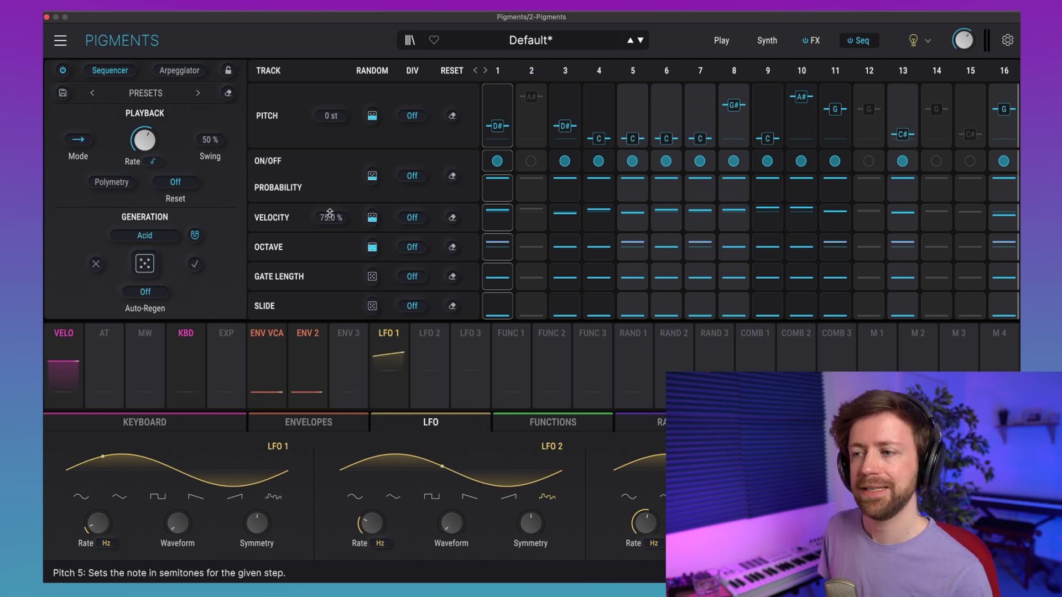
Generate a new random sequence and lock step 1 against randomization.
{"action": "left_click", "coordinate": [145, 265]}
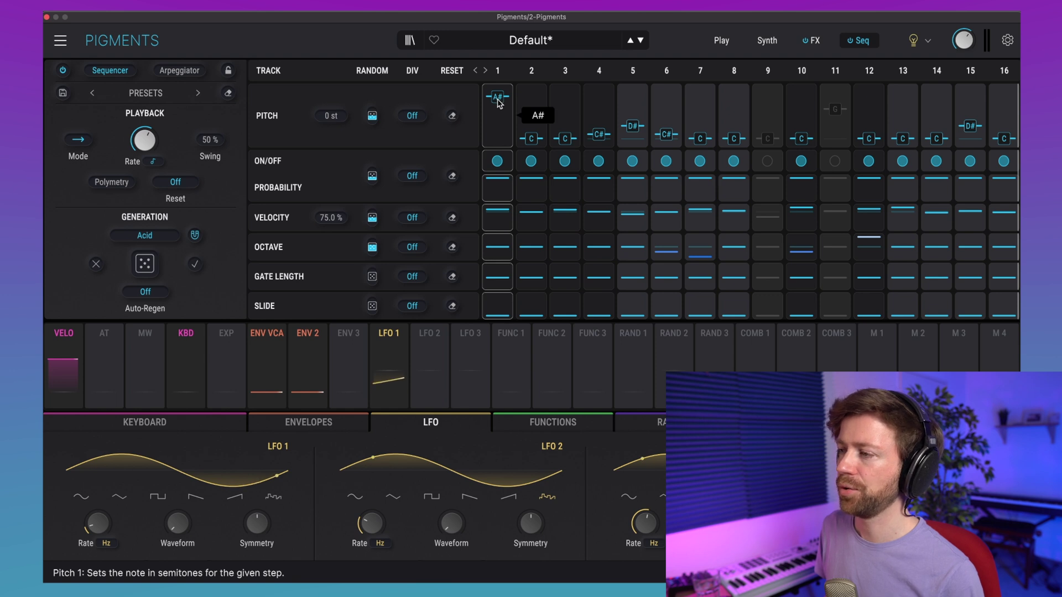
{"action": "scroll", "coordinate": [498, 103], "scroll_direction": "down", "scroll_amount": 2}
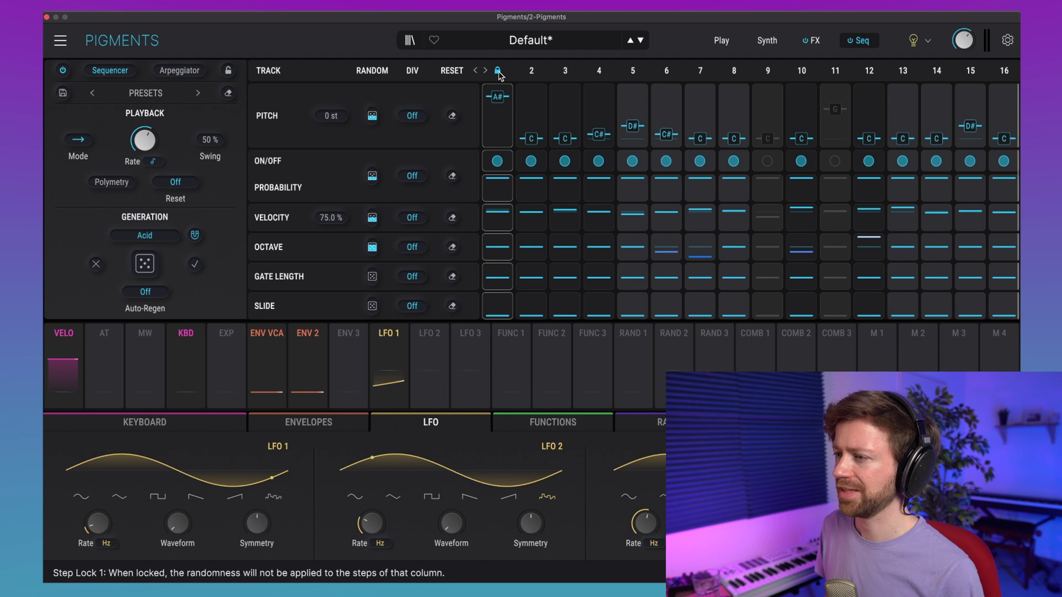
{"action": "left_click", "coordinate": [498, 71]}
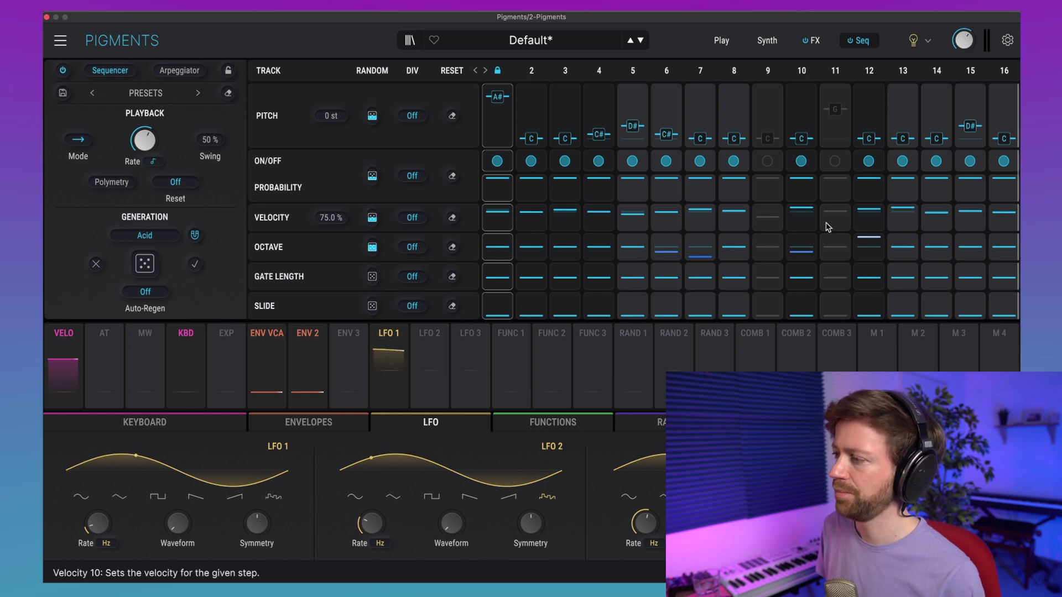
Lock steps 5 through 9 against randomization, leaving step 9 muted.
{"action": "mouse_move", "coordinate": [499, 217]}
{"action": "mouse_move", "coordinate": [491, 192]}
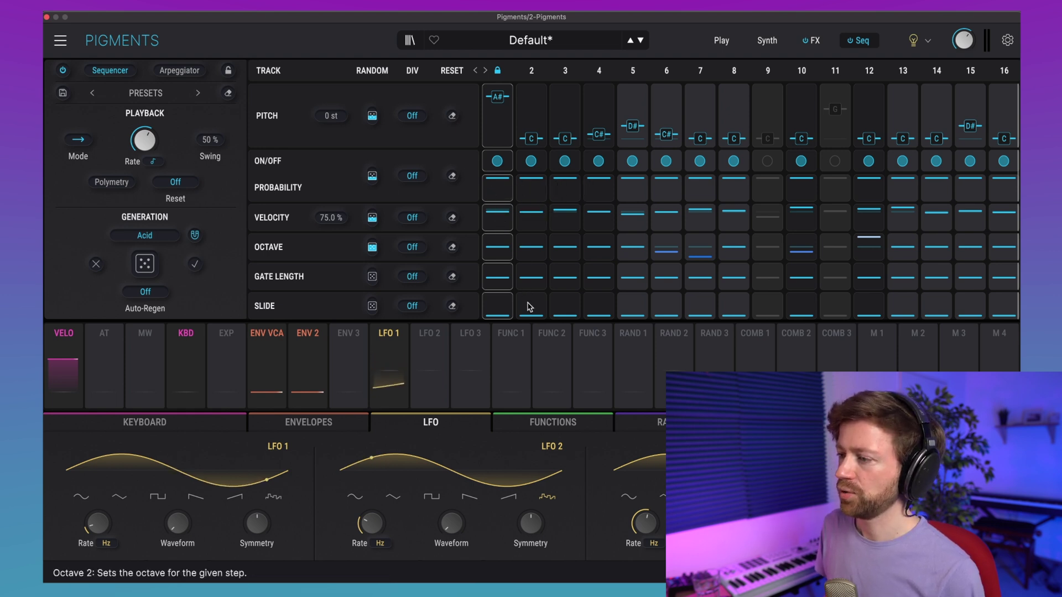
{"action": "mouse_move", "coordinate": [534, 248]}
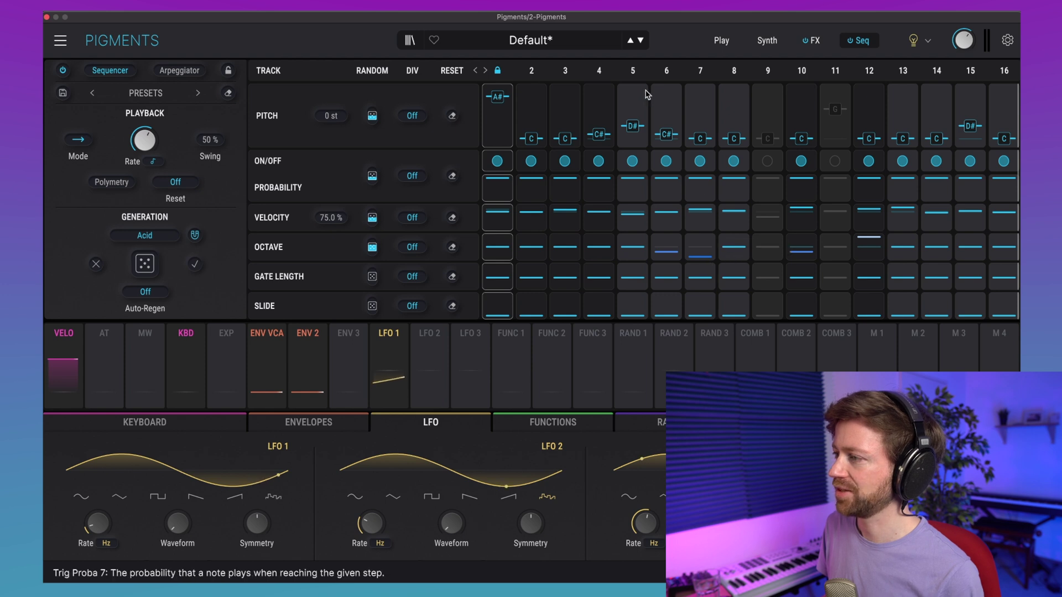
{"action": "left_click", "coordinate": [667, 70]}
{"action": "left_click", "coordinate": [700, 71]}
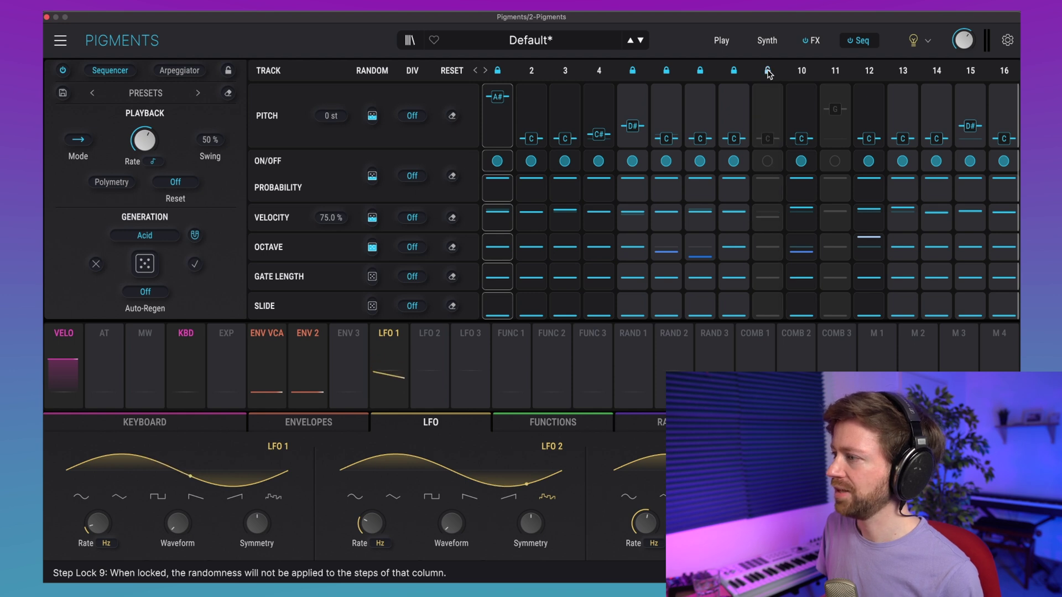
{"action": "left_click", "coordinate": [767, 165]}
{"action": "left_click", "coordinate": [768, 162]}
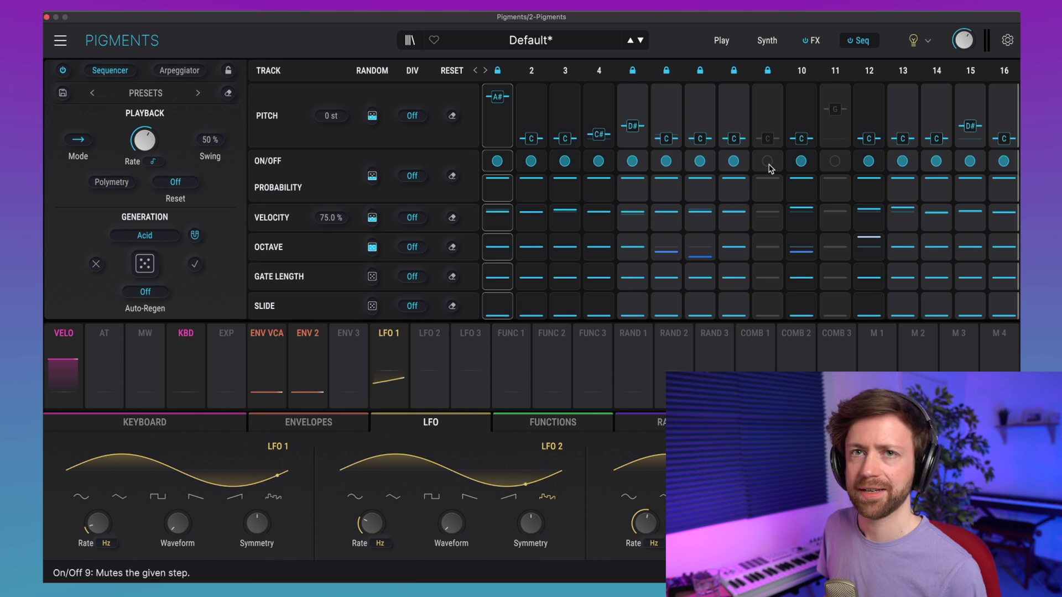
Set the sequencer's Auto-Regen to 1 bar and audition the sequence with the locked steps.
{"action": "left_click", "coordinate": [145, 292]}
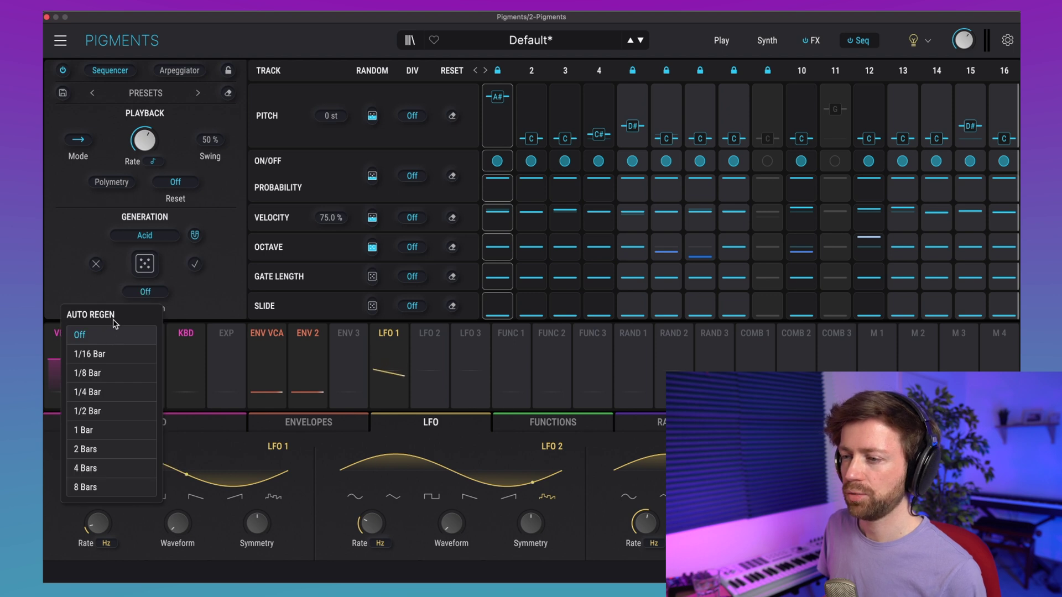
{"action": "left_click", "coordinate": [96, 431]}
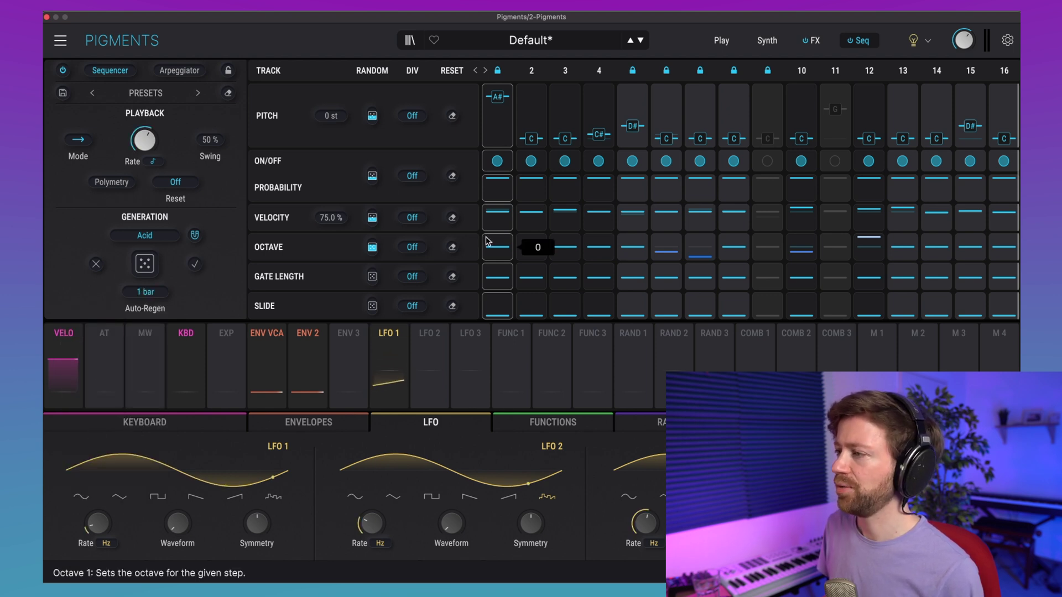
{"action": "mouse_move", "coordinate": [529, 223]}
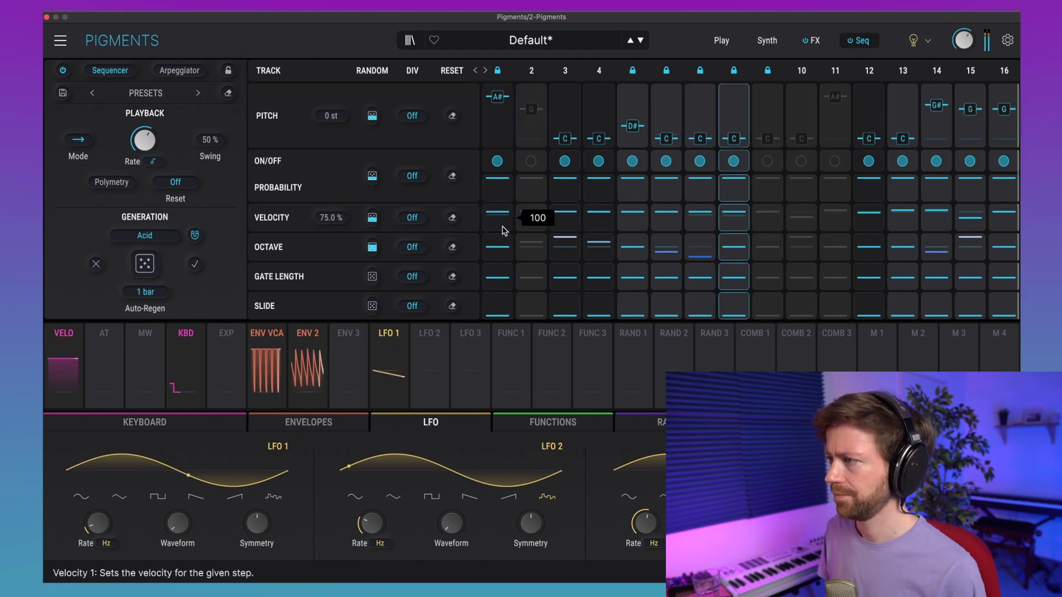
{"action": "mouse_move", "coordinate": [553, 242]}
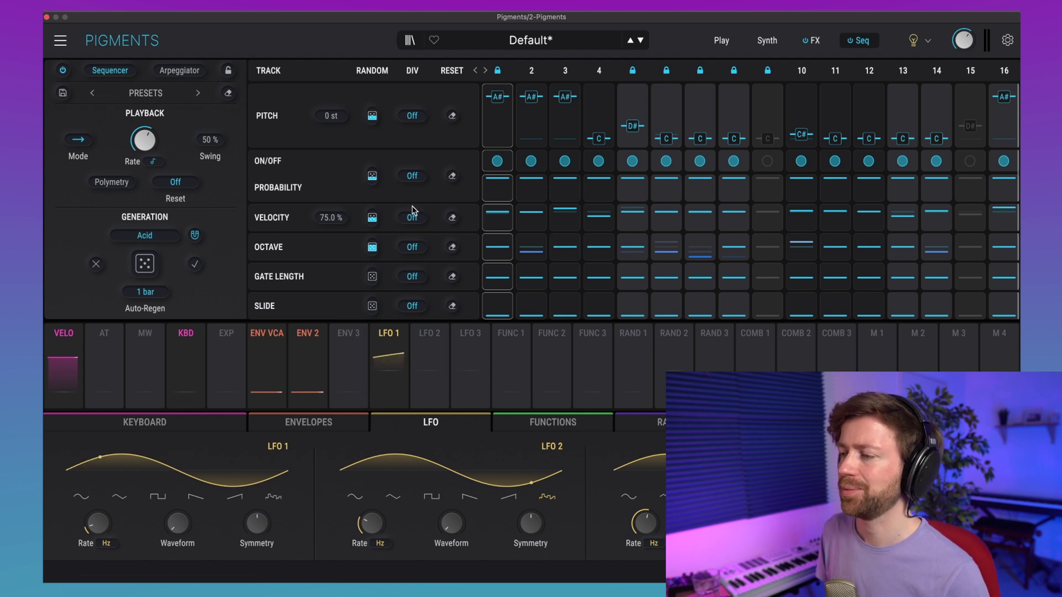
Lower the gate lengths across the active sequencer steps, including step 15, to the 5 % minimum.
{"action": "mouse_move", "coordinate": [374, 279]}
{"action": "mouse_move", "coordinate": [498, 279]}
{"action": "left_mouse_down"}
{"action": "mouse_move", "coordinate": [497, 301]}
{"action": "mouse_move", "coordinate": [540, 313]}
{"action": "mouse_move", "coordinate": [592, 289]}
{"action": "mouse_move", "coordinate": [637, 299]}
{"action": "mouse_move", "coordinate": [639, 313]}
{"action": "mouse_move", "coordinate": [670, 284]}
{"action": "mouse_move", "coordinate": [785, 303]}
{"action": "mouse_move", "coordinate": [845, 282]}
{"action": "mouse_move", "coordinate": [911, 280]}
{"action": "mouse_move", "coordinate": [940, 295]}
{"action": "mouse_move", "coordinate": [1004, 287]}
{"action": "mouse_move", "coordinate": [982, 318]}
{"action": "left_mouse_up"}
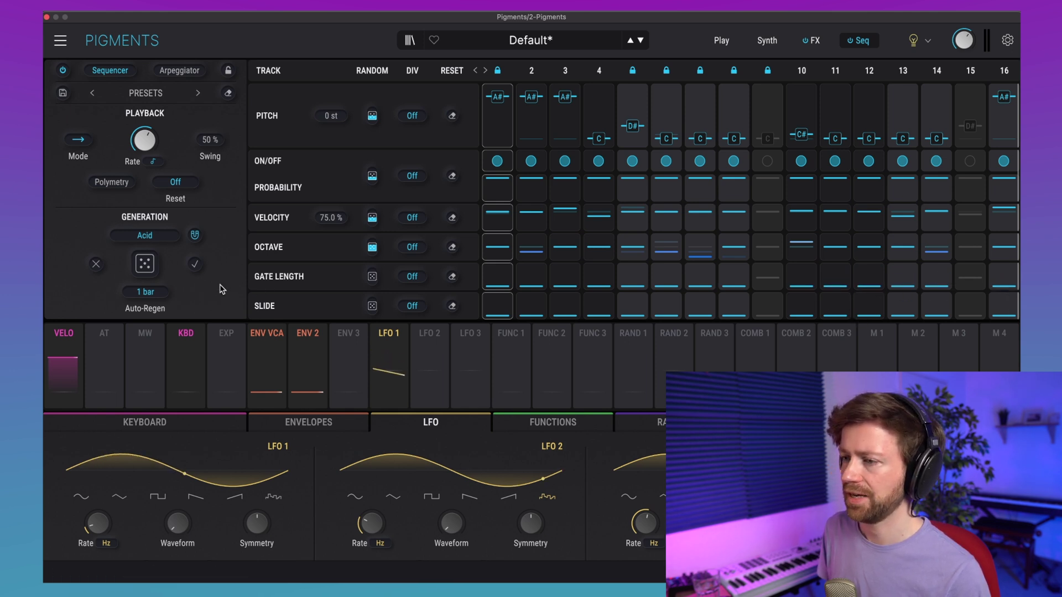
{"action": "left_click_drag", "start_coordinate": [375, 283], "coordinate": [374, 285]}
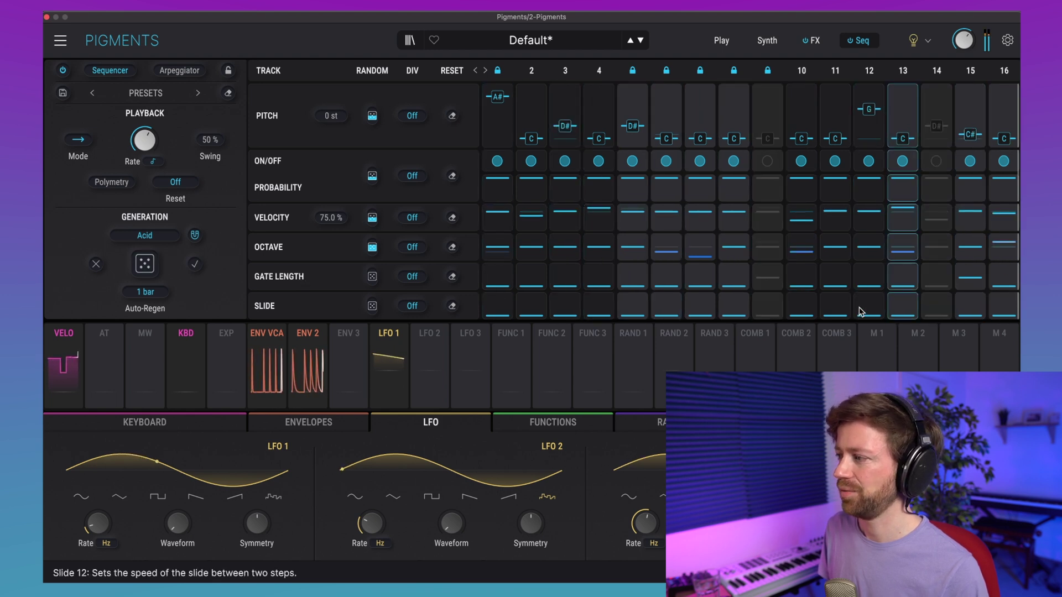
{"action": "left_click_drag", "start_coordinate": [971, 280], "coordinate": [974, 308]}
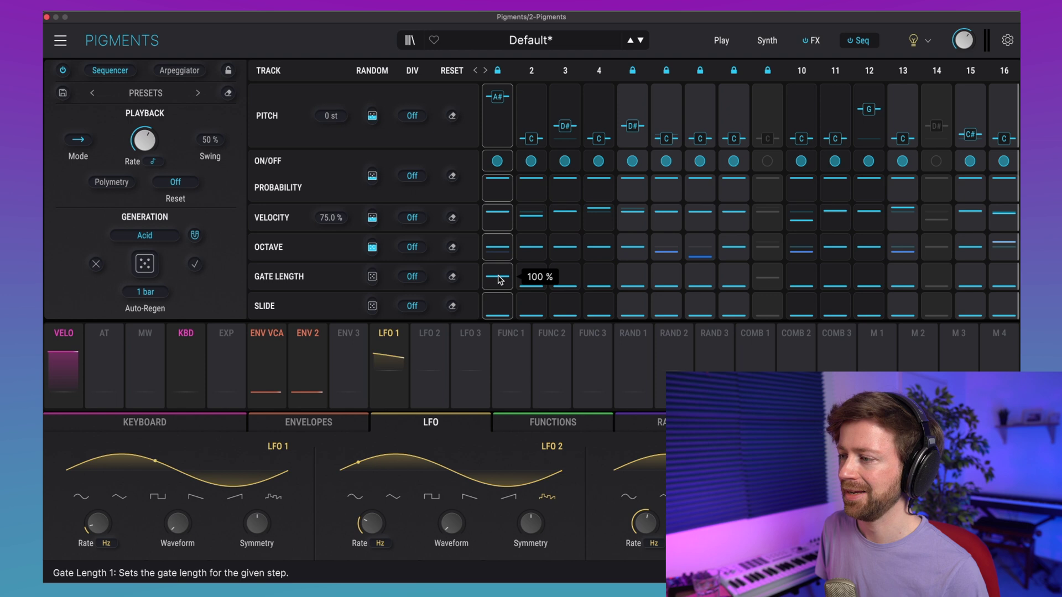
Raise the gate lengths of steps 1, 3, 6, 8, 11 and 13 to 100 % and play the sequence.
{"action": "left_click_drag", "start_coordinate": [570, 285], "coordinate": [573, 281]}
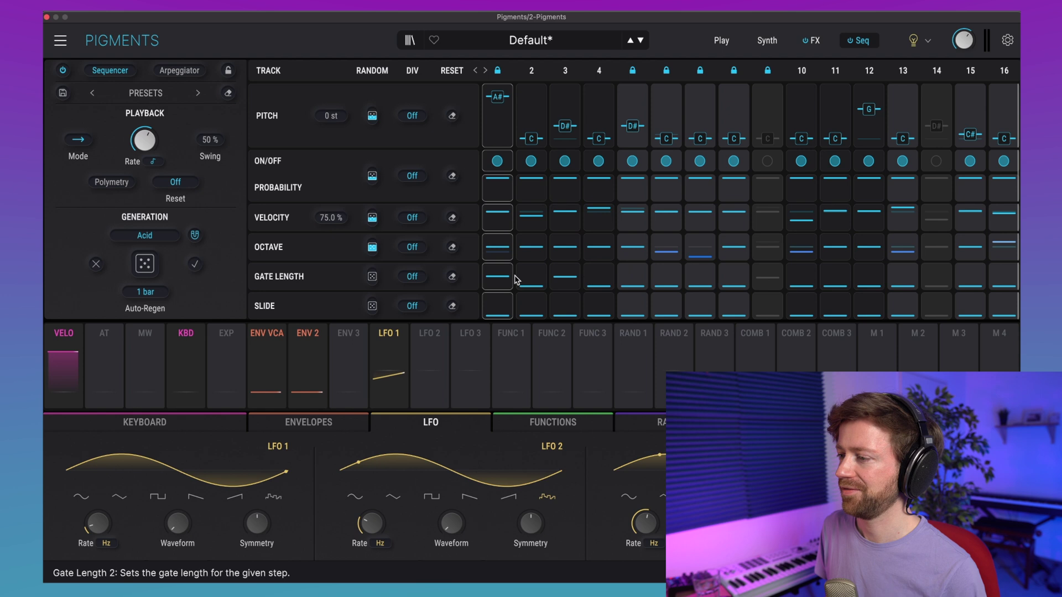
{"action": "mouse_move", "coordinate": [498, 280]}
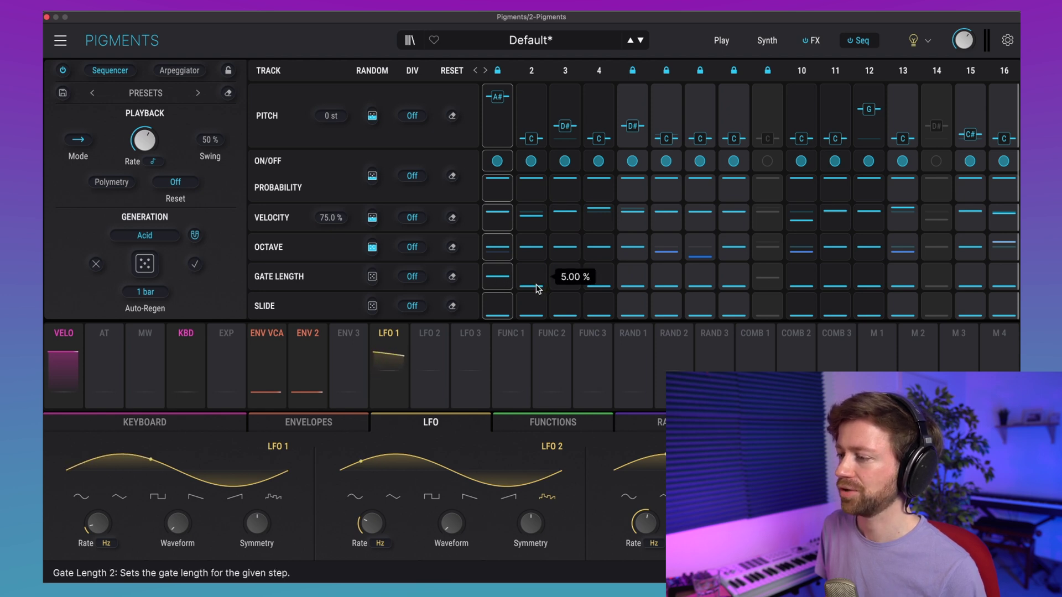
{"action": "left_click_drag", "start_coordinate": [665, 284], "coordinate": [667, 277]}
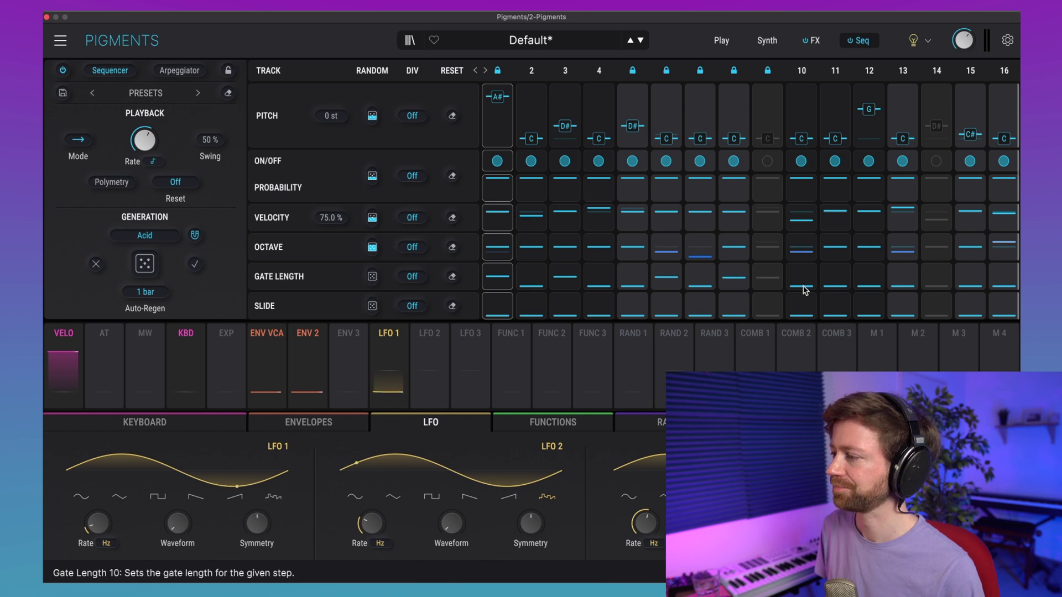
{"action": "left_click", "coordinate": [908, 277]}
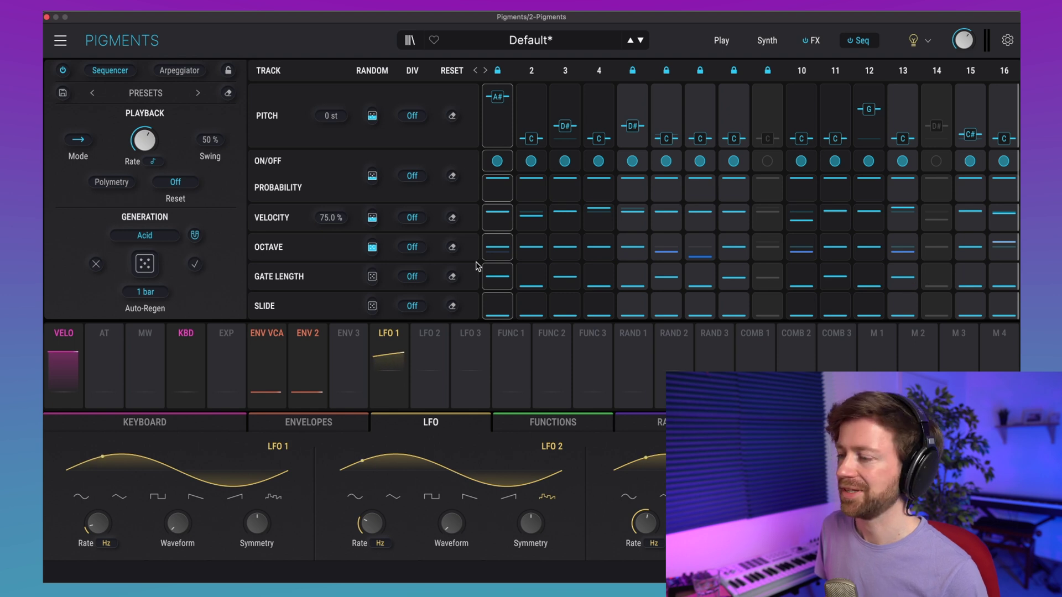
{"action": "key", "text": "space"}
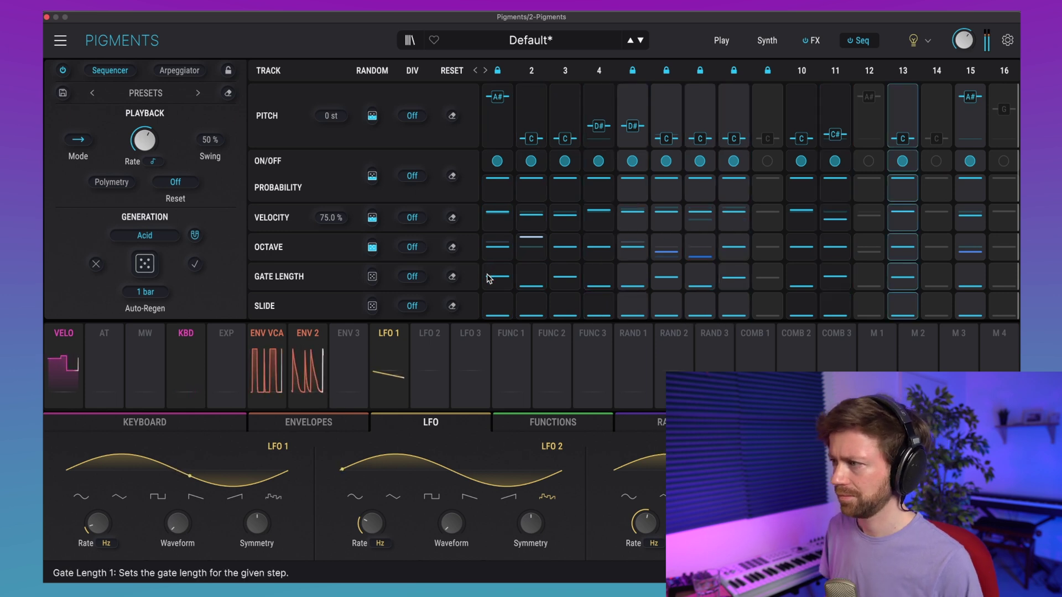
Enable Polymetry and extend the on/off, velocity, octave, gate length and slide tracks to the full 16 steps.
{"action": "mouse_move", "coordinate": [483, 272]}
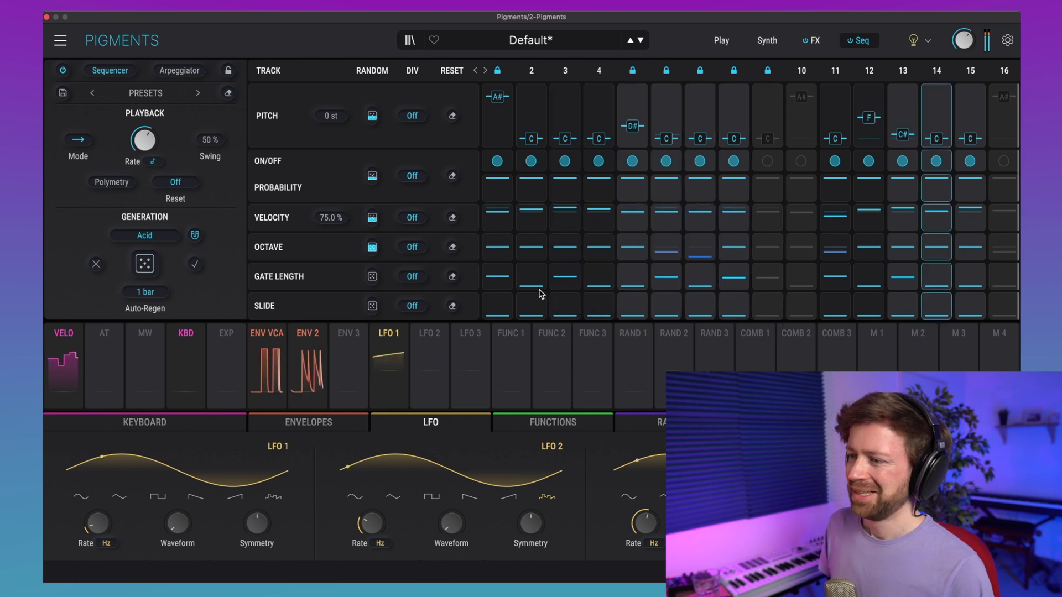
{"action": "mouse_move", "coordinate": [534, 285]}
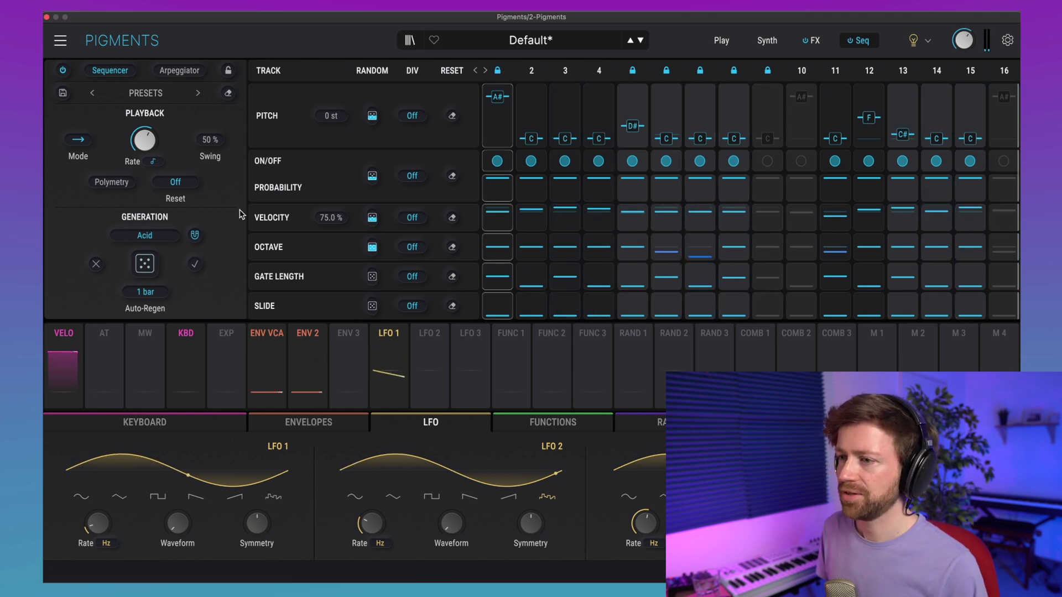
{"action": "left_click", "coordinate": [111, 182]}
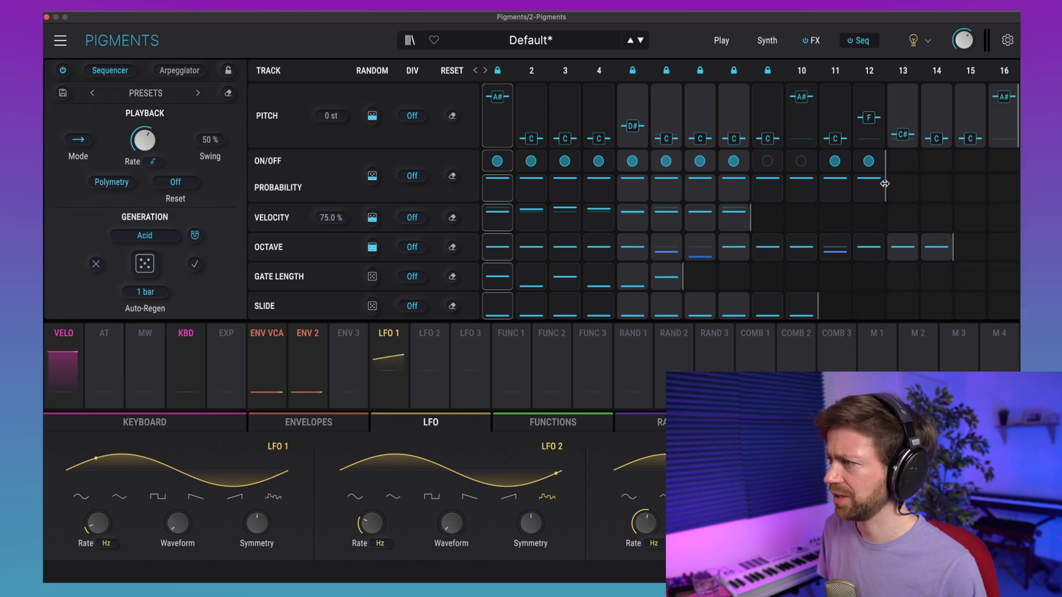
{"action": "left_click_drag", "start_coordinate": [889, 183], "coordinate": [1017, 184]}
{"action": "mouse_move", "coordinate": [750, 213]}
{"action": "left_mouse_down"}
{"action": "mouse_move", "coordinate": [1018, 216]}
{"action": "mouse_move", "coordinate": [1018, 250]}
{"action": "left_mouse_up"}
{"action": "left_click_drag", "start_coordinate": [679, 273], "coordinate": [1018, 276]}
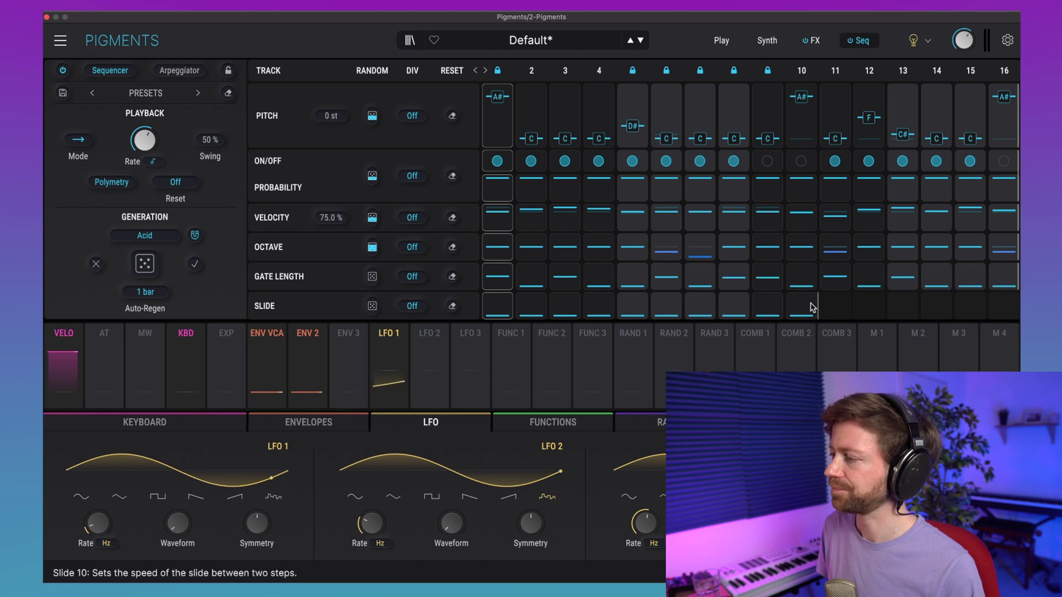
{"action": "left_click_drag", "start_coordinate": [916, 301], "coordinate": [1017, 303]}
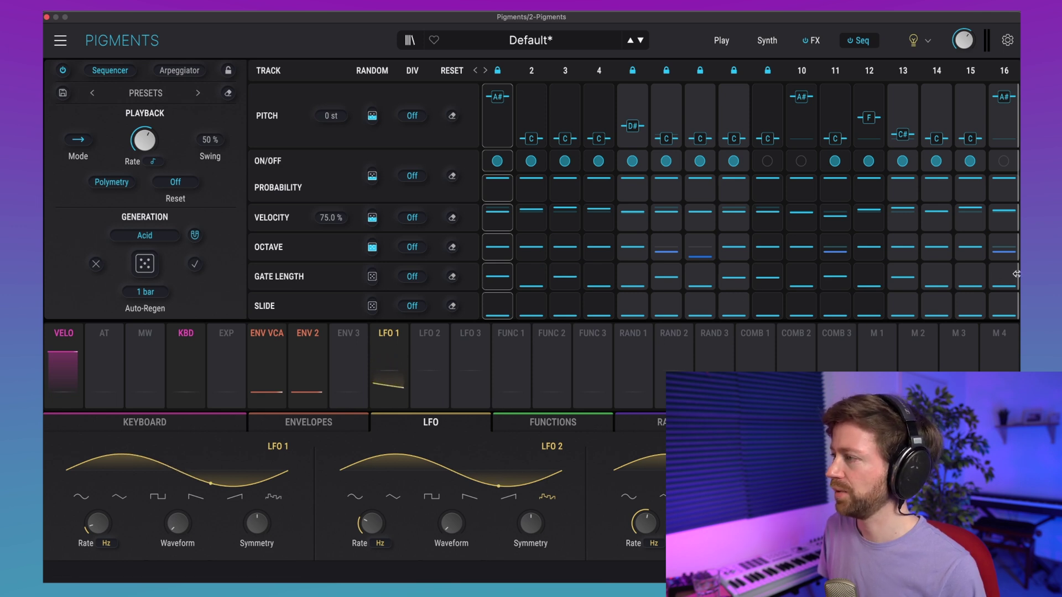
Shorten the Gate Length track to 10 steps, check its first and third values, and play the polymetric sequence.
{"action": "left_click_drag", "start_coordinate": [1012, 277], "coordinate": [827, 281]}
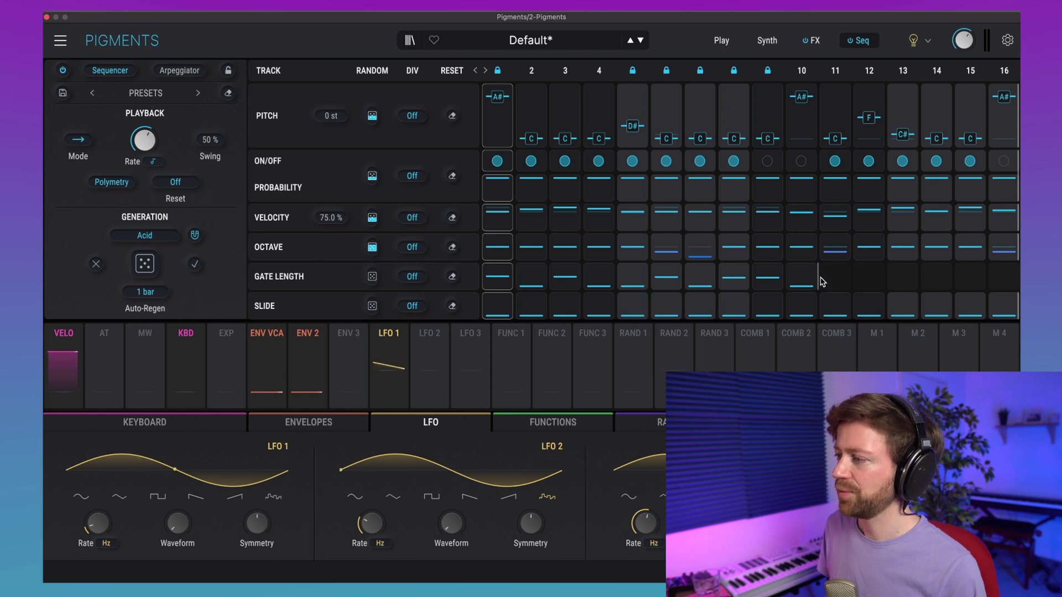
{"action": "left_click", "coordinate": [497, 285]}
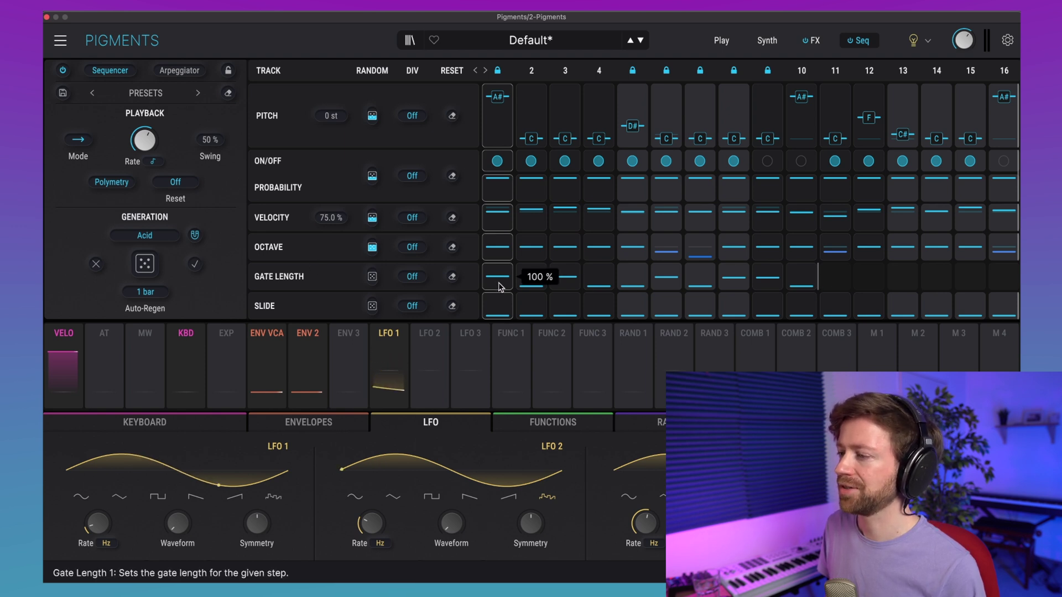
{"action": "left_click", "coordinate": [567, 269]}
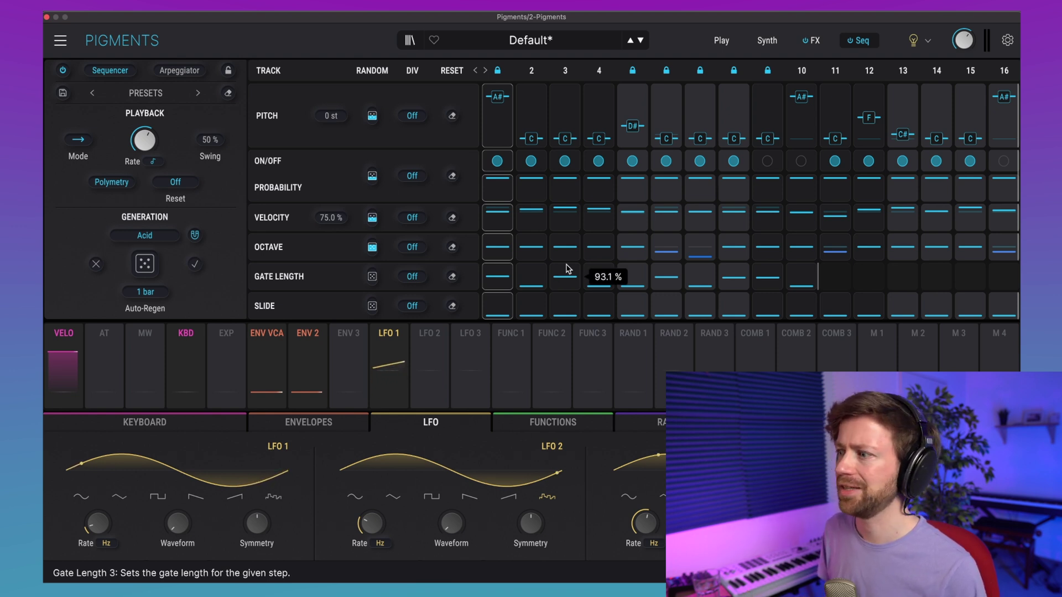
{"action": "key", "text": "space"}
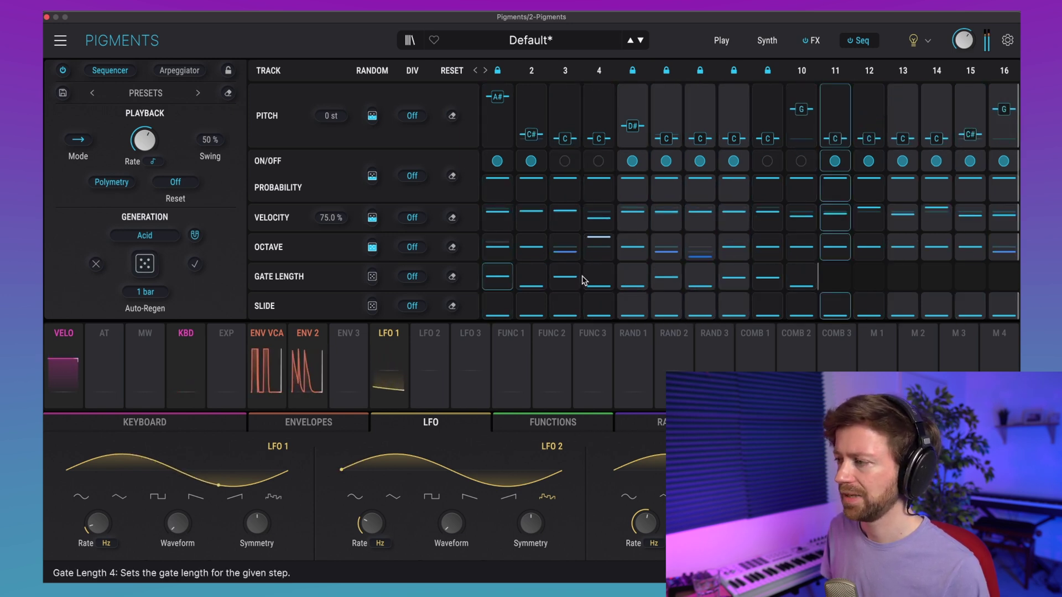
{"action": "mouse_move", "coordinate": [583, 280]}
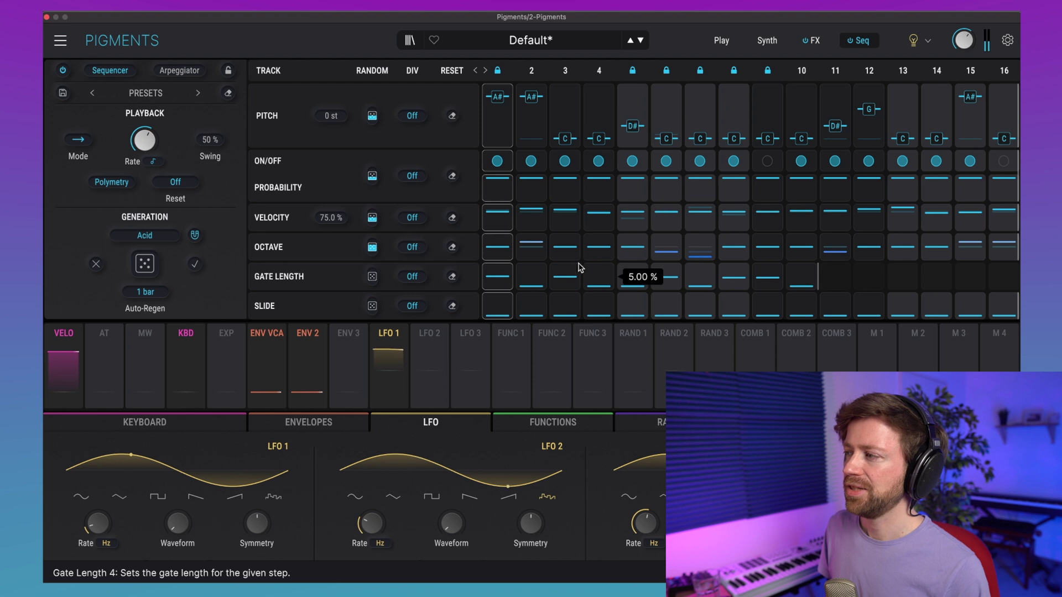
{"action": "mouse_move", "coordinate": [481, 133]}
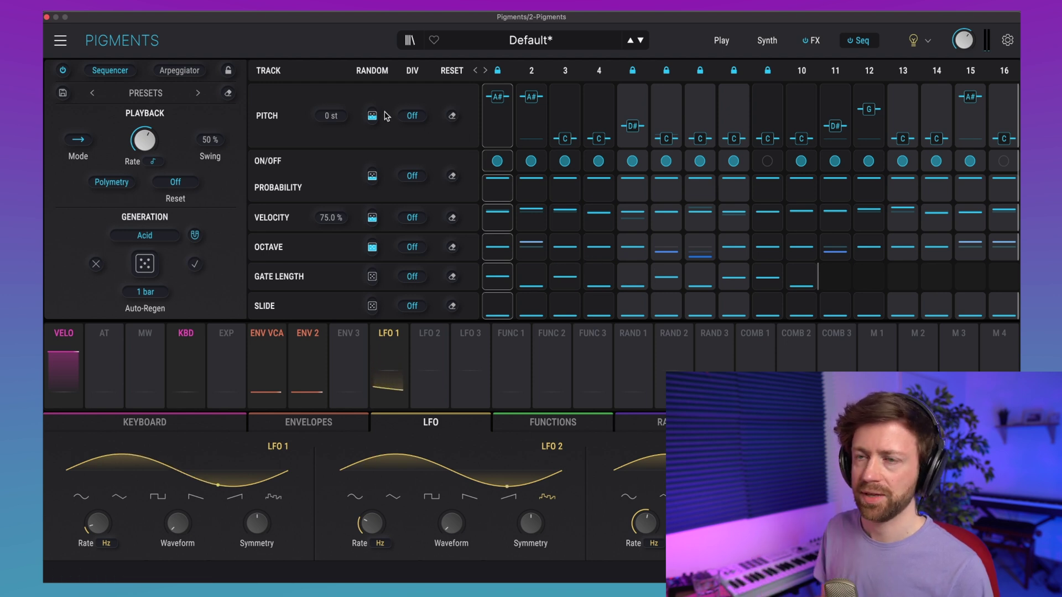
Close the plugin window and lengthen the first C2 note in the MIDI clip to span all four bars.
{"action": "left_click", "coordinate": [46, 17]}
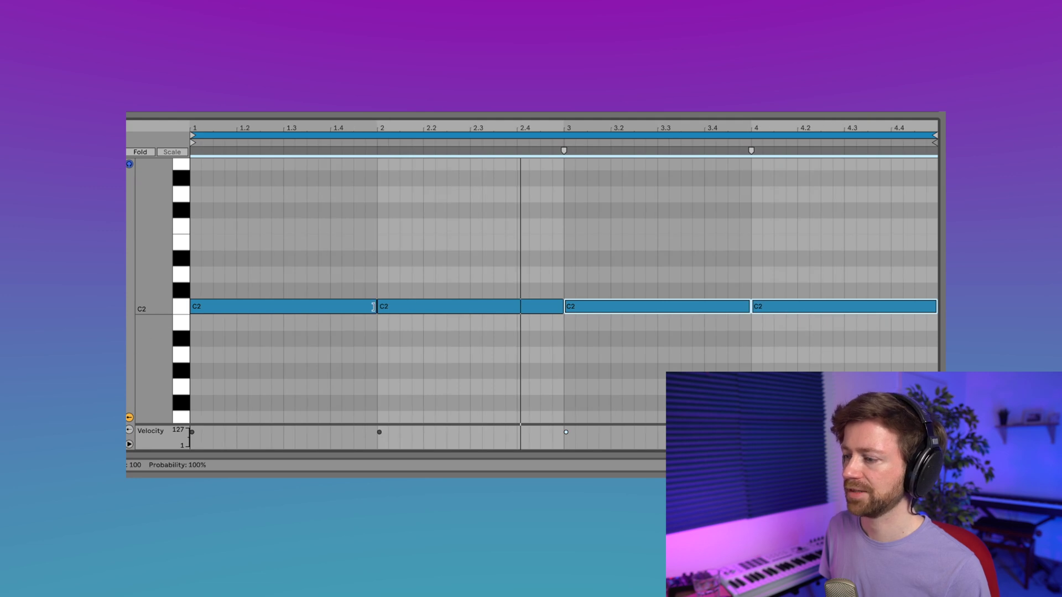
{"action": "left_click_drag", "start_coordinate": [373, 307], "coordinate": [805, 307]}
{"action": "left_click_drag", "start_coordinate": [914, 308], "coordinate": [938, 308]}
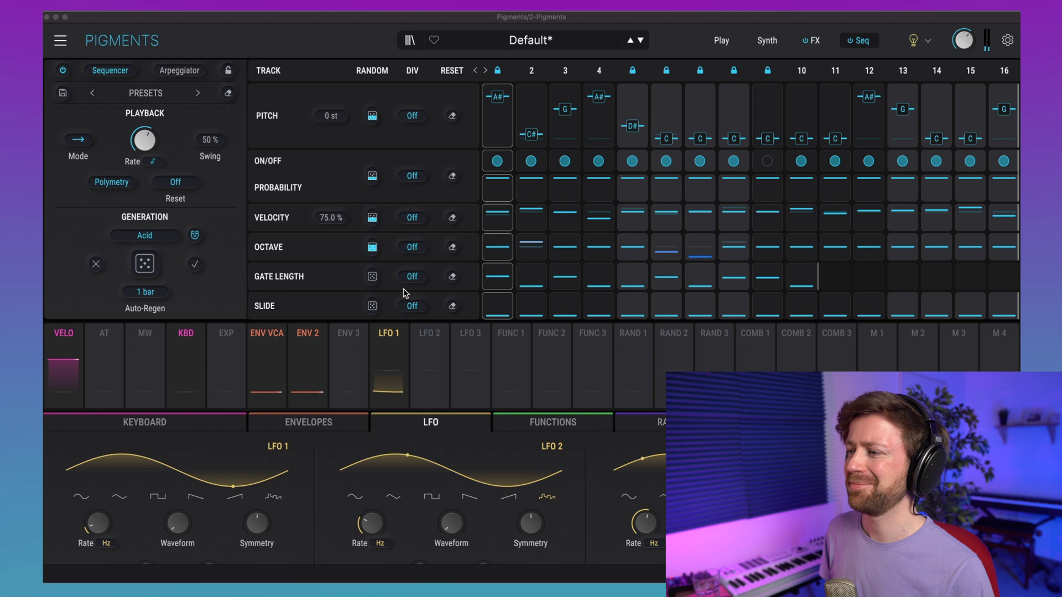
Set the Gate Length random amount to 60.4 % and also add some randomization to the Slide track.
{"action": "left_click_drag", "start_coordinate": [373, 276], "coordinate": [373, 246]}
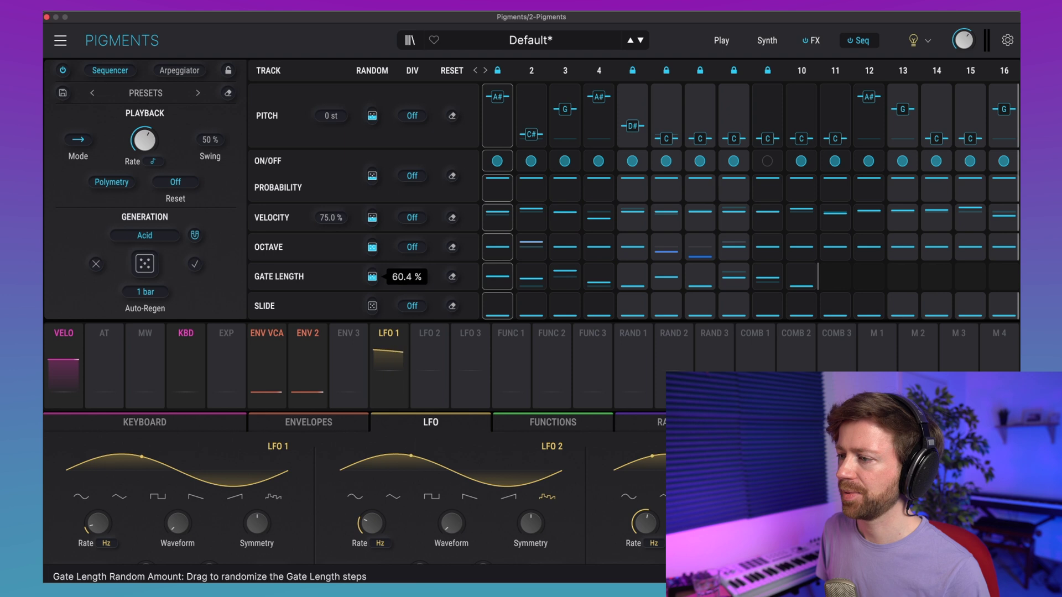
{"action": "left_click_drag", "start_coordinate": [372, 282], "coordinate": [371, 281]}
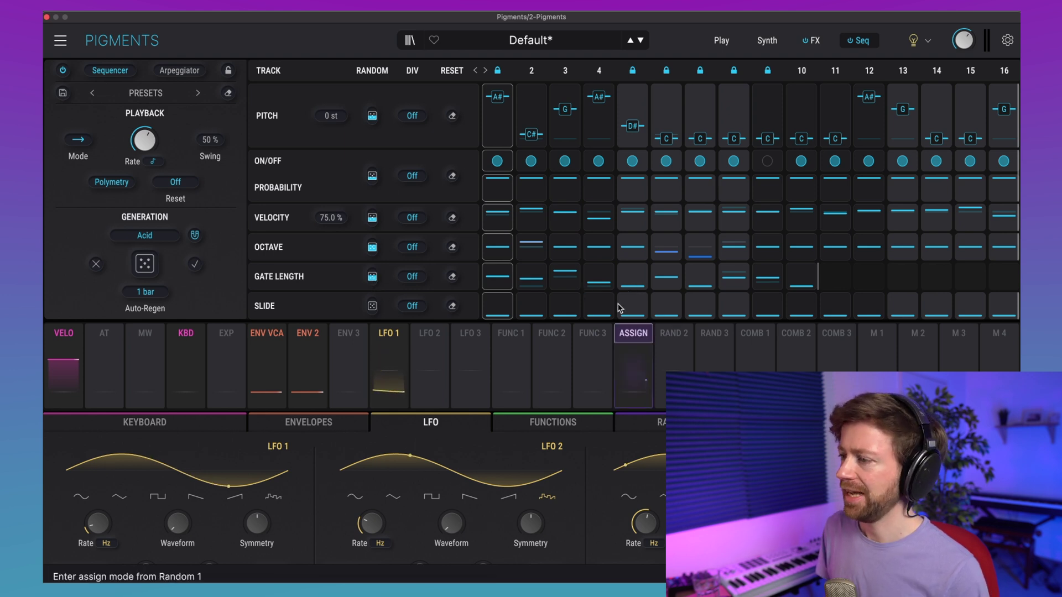
{"action": "mouse_move", "coordinate": [599, 281]}
{"action": "left_mouse_down"}
{"action": "mouse_move", "coordinate": [633, 283]}
{"action": "mouse_move", "coordinate": [597, 283]}
{"action": "left_mouse_up"}
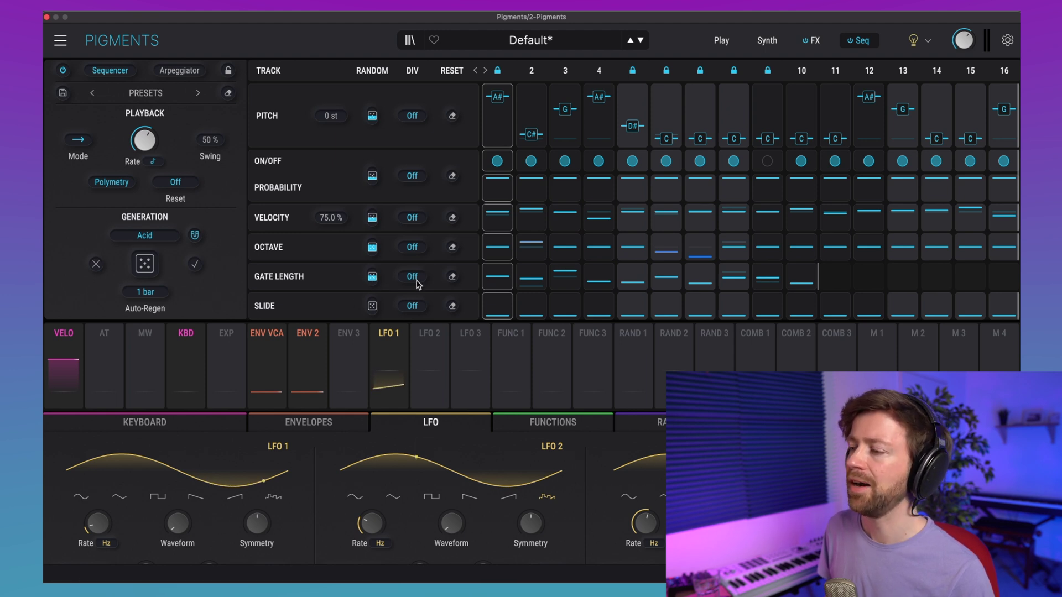
{"action": "mouse_move", "coordinate": [497, 279]}
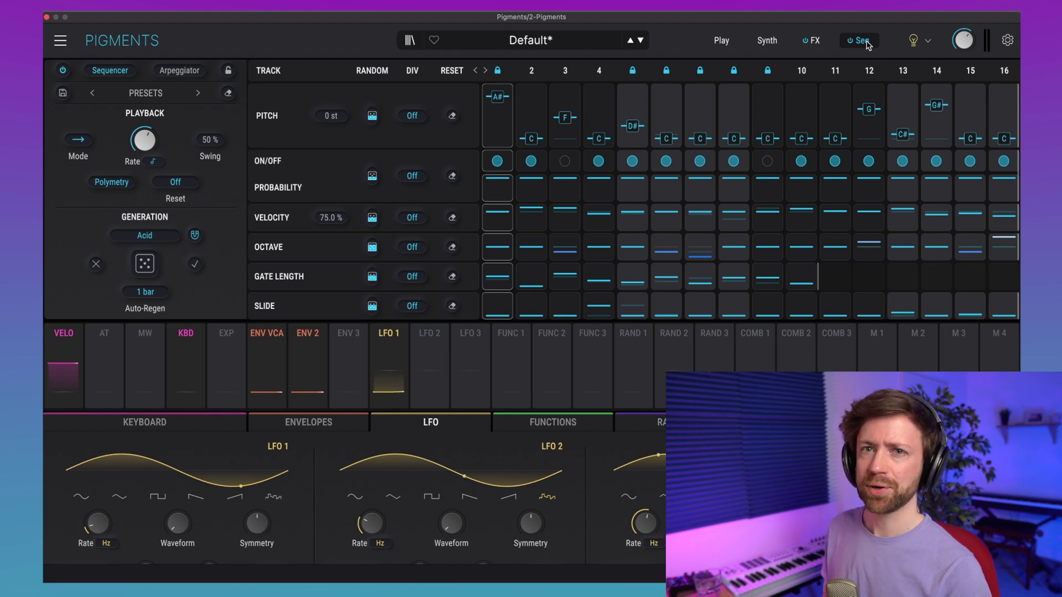
{"action": "left_click", "coordinate": [768, 40]}
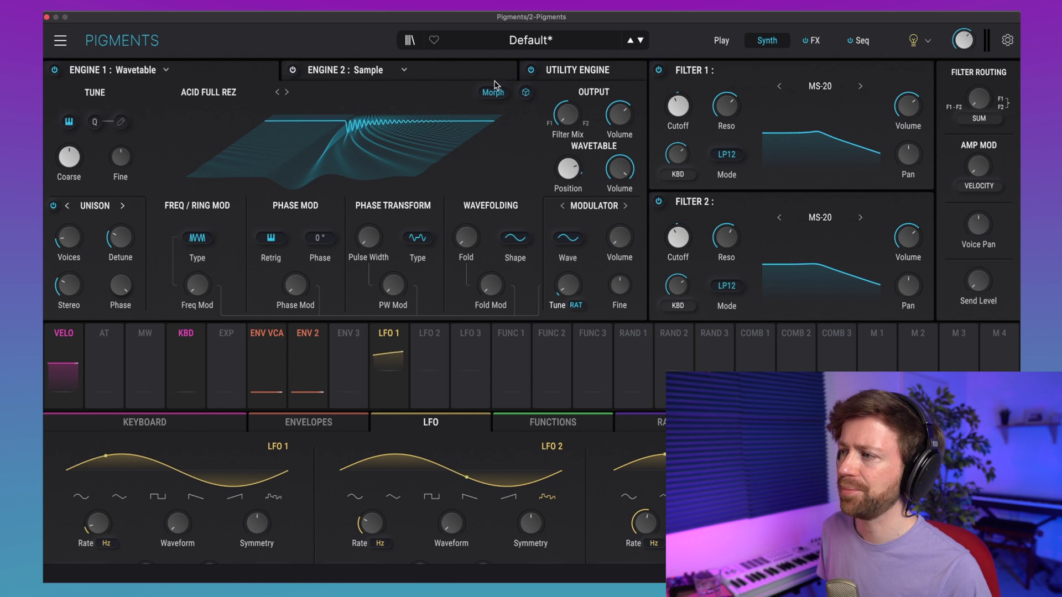
{"action": "left_click", "coordinate": [567, 72]}
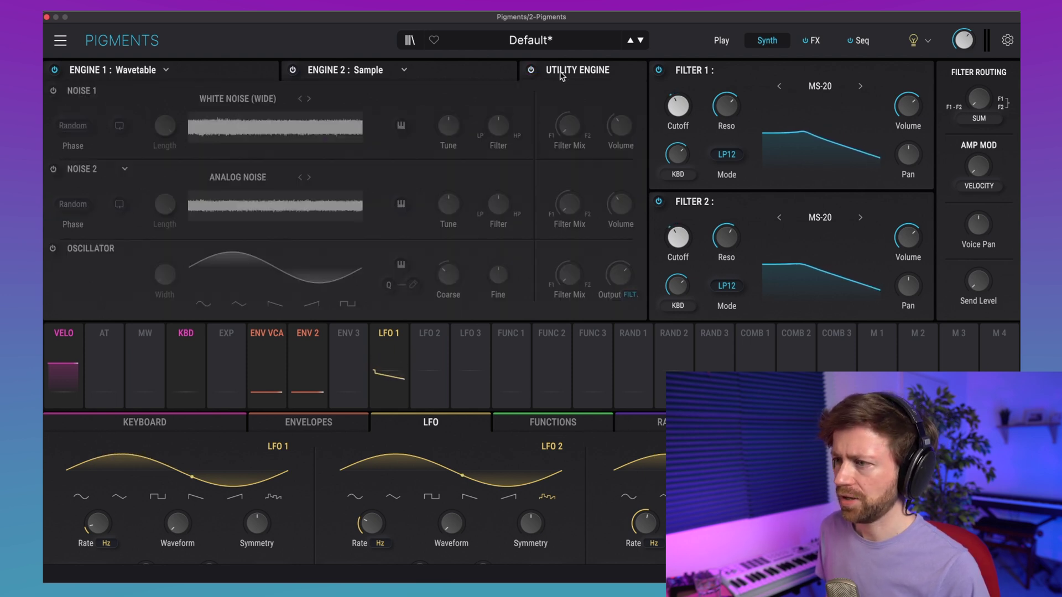
{"action": "left_click", "coordinate": [532, 71]}
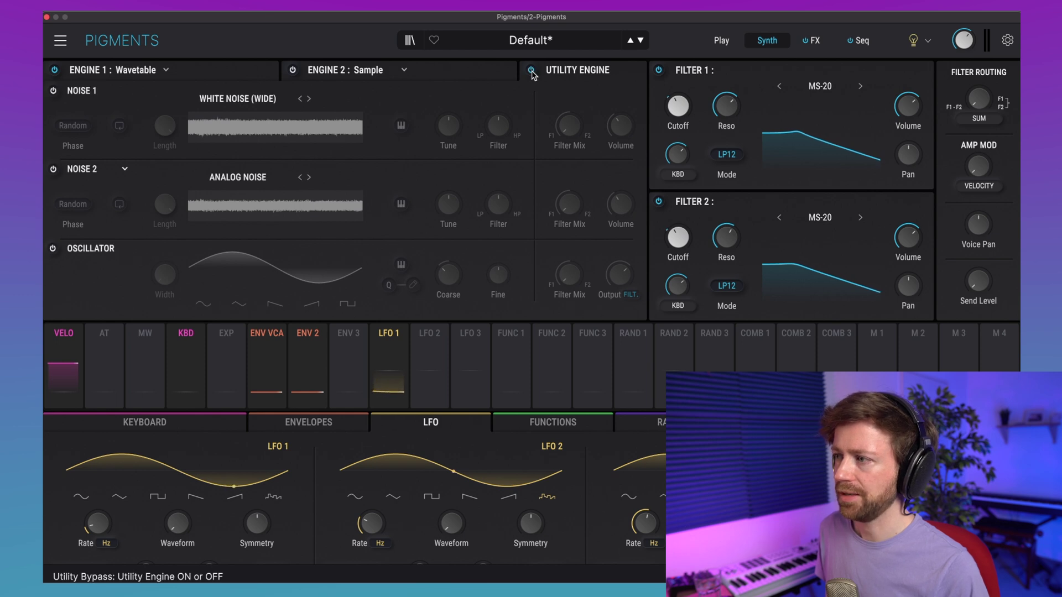
{"action": "left_click", "coordinate": [532, 71]}
Enable Engine 2 on the synth page and change its type from Sample to Wavetable.
{"action": "left_click", "coordinate": [461, 72]}
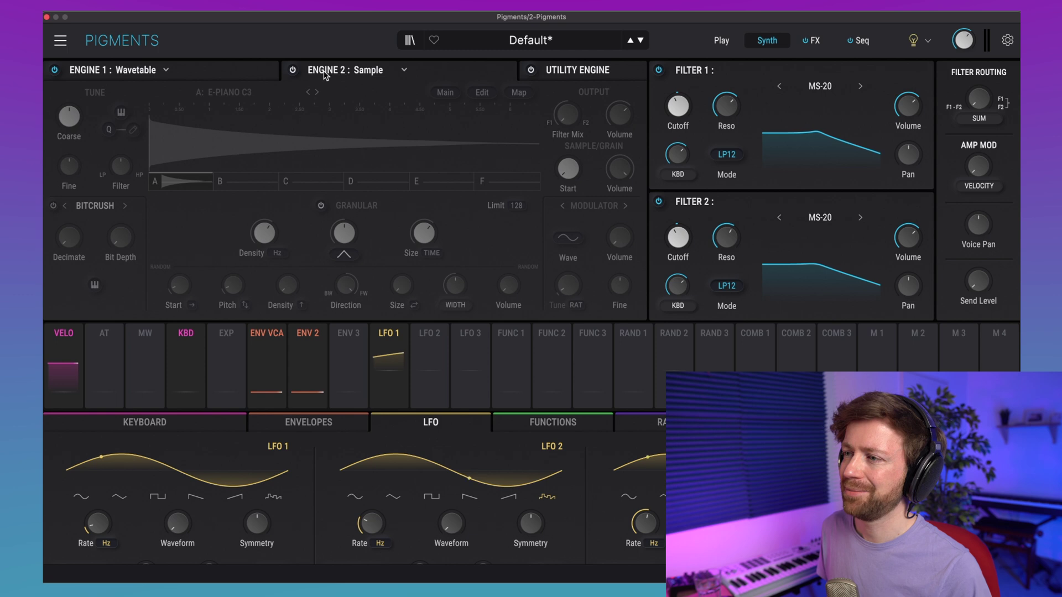
{"action": "left_click", "coordinate": [293, 71]}
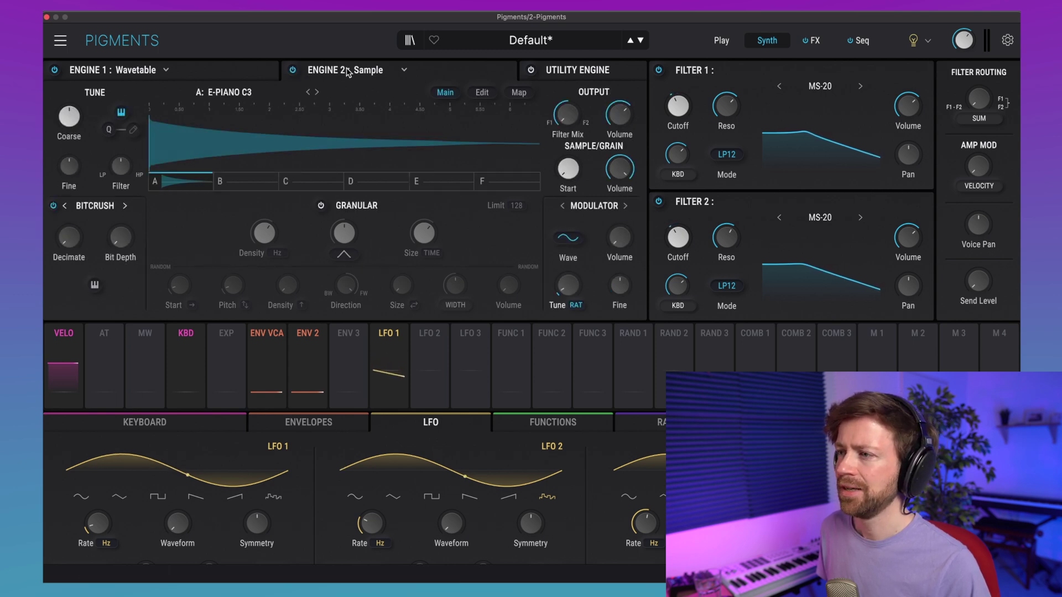
{"action": "left_click", "coordinate": [386, 74]}
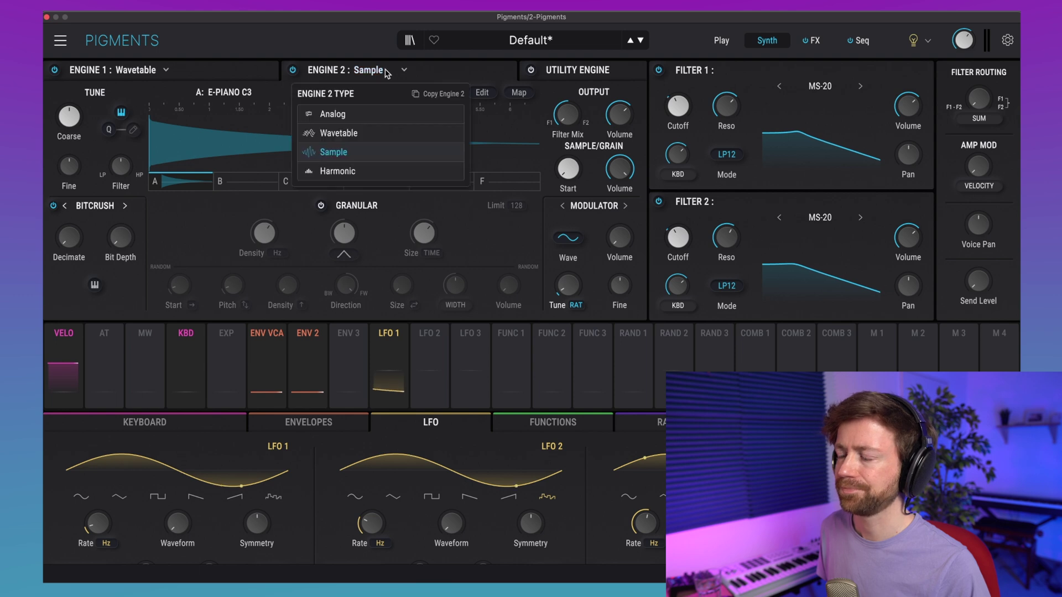
{"action": "left_click", "coordinate": [361, 134]}
Load the Acid wavetable from the Pigments 5 category into Engine 2.
{"action": "left_click", "coordinate": [203, 96]}
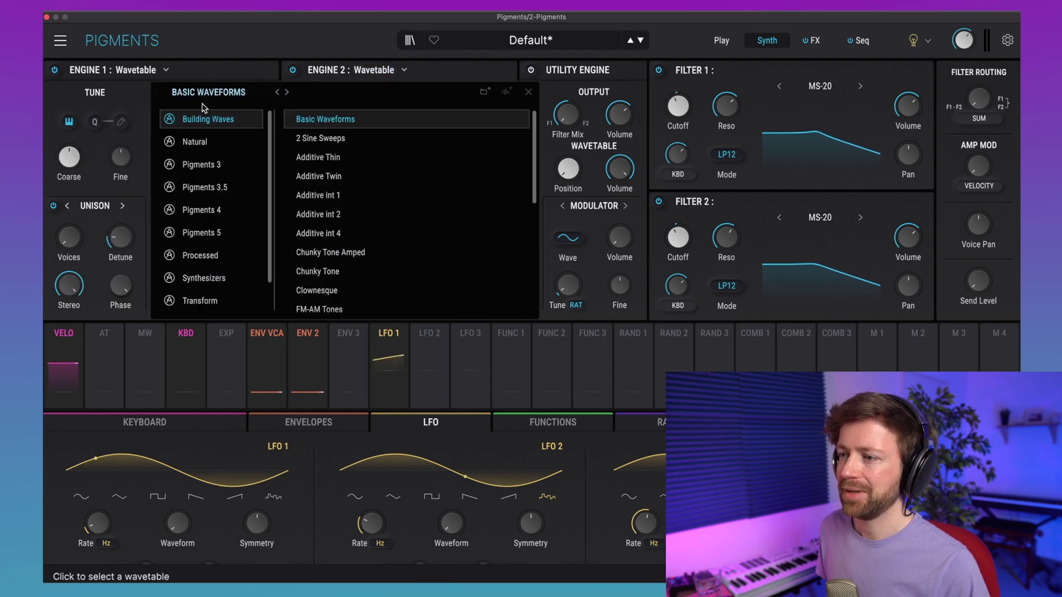
{"action": "left_click", "coordinate": [227, 232]}
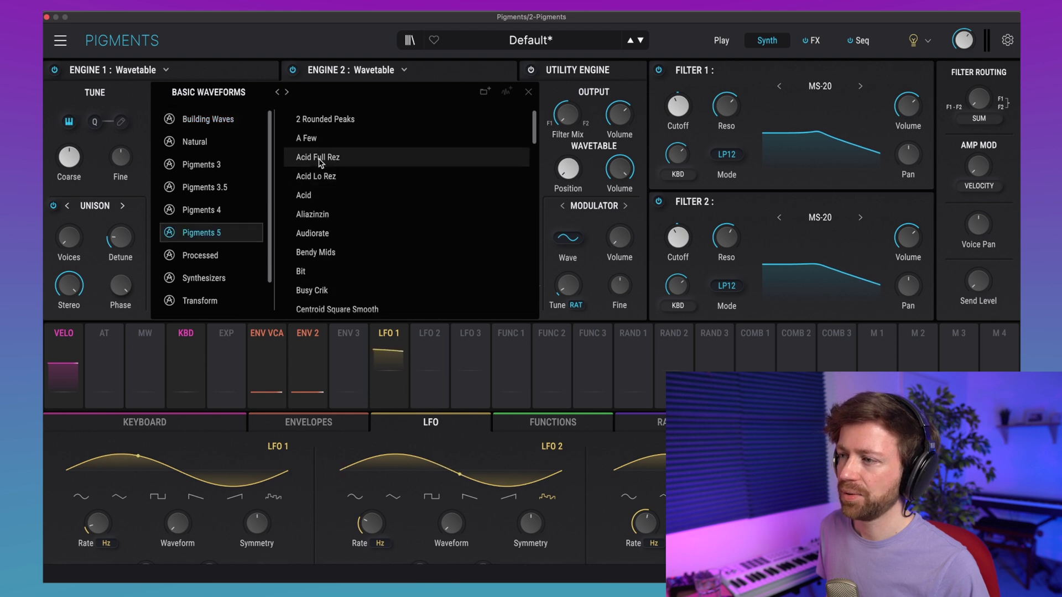
{"action": "left_click", "coordinate": [322, 199]}
{"action": "left_click", "coordinate": [324, 194]}
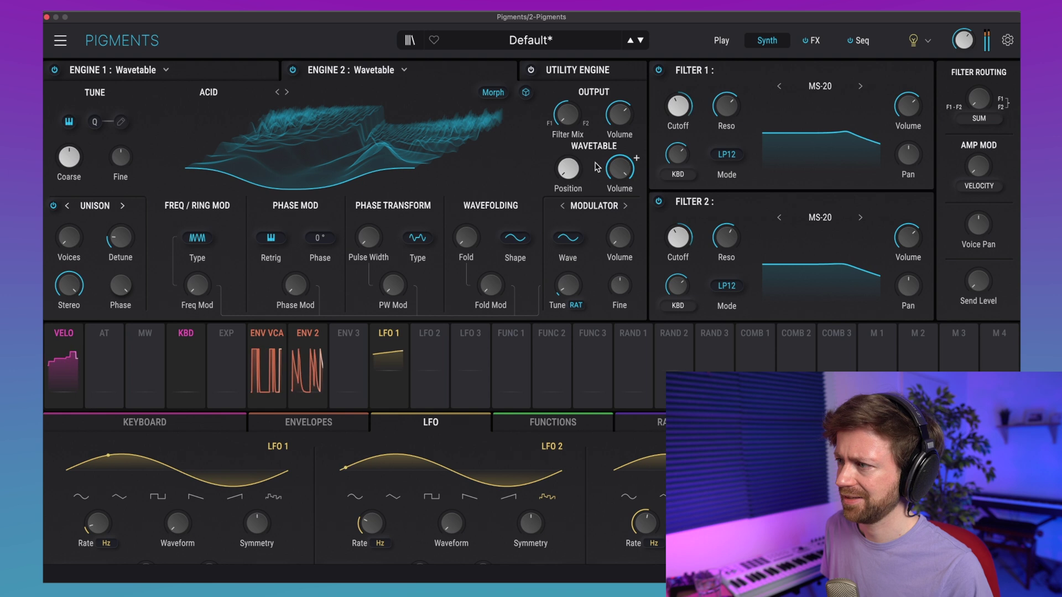
Raise Engine 2's wavetable position while the sequence plays and compare the sound with Engine 2 bypassed and active.
{"action": "left_click_drag", "start_coordinate": [568, 169], "coordinate": [568, 136]}
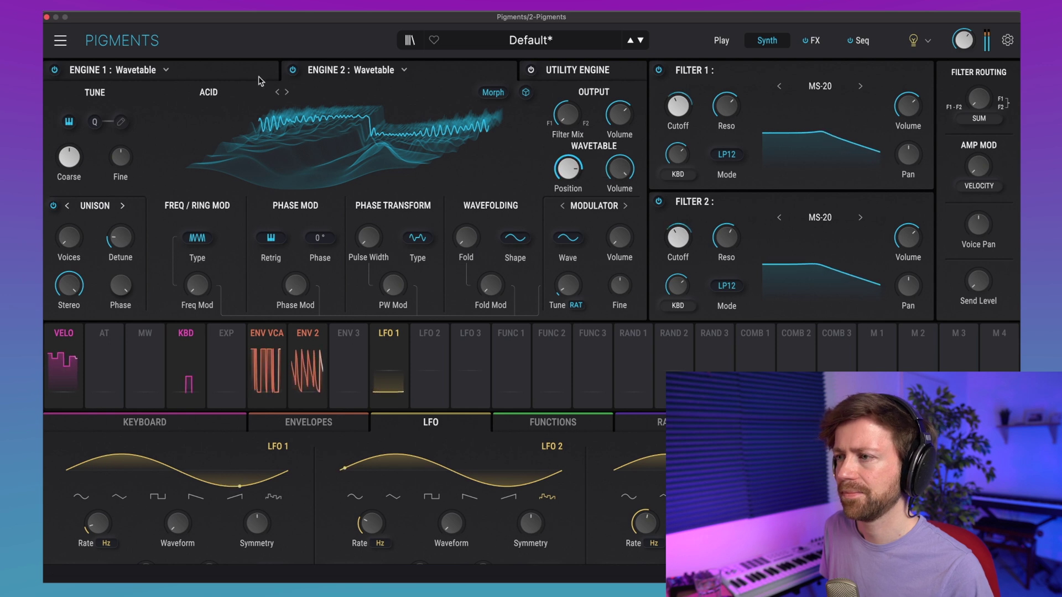
{"action": "left_click", "coordinate": [294, 71]}
{"action": "left_click", "coordinate": [293, 71]}
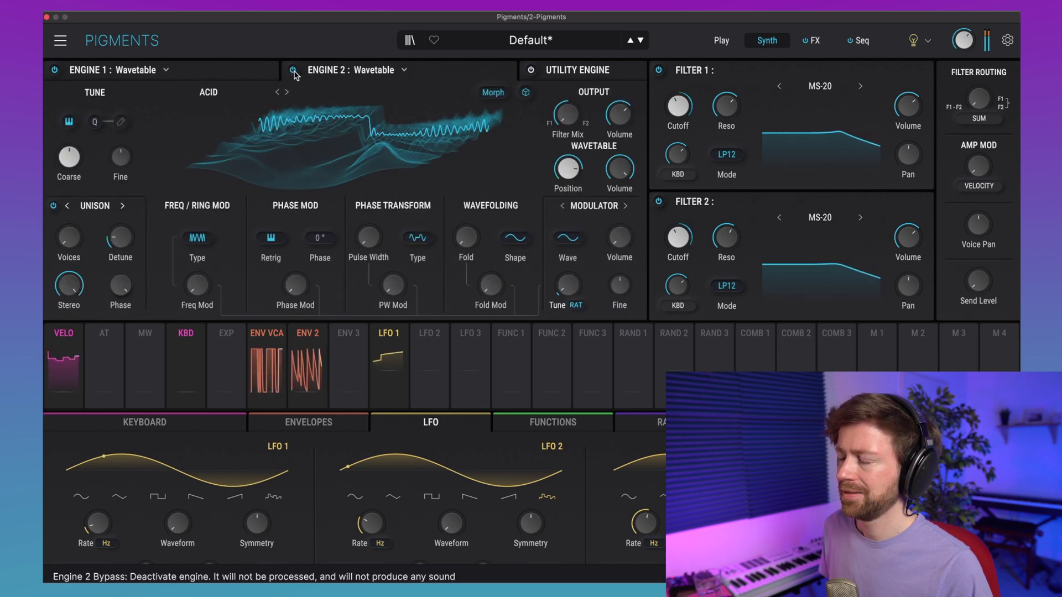
{"action": "left_click", "coordinate": [968, 38]}
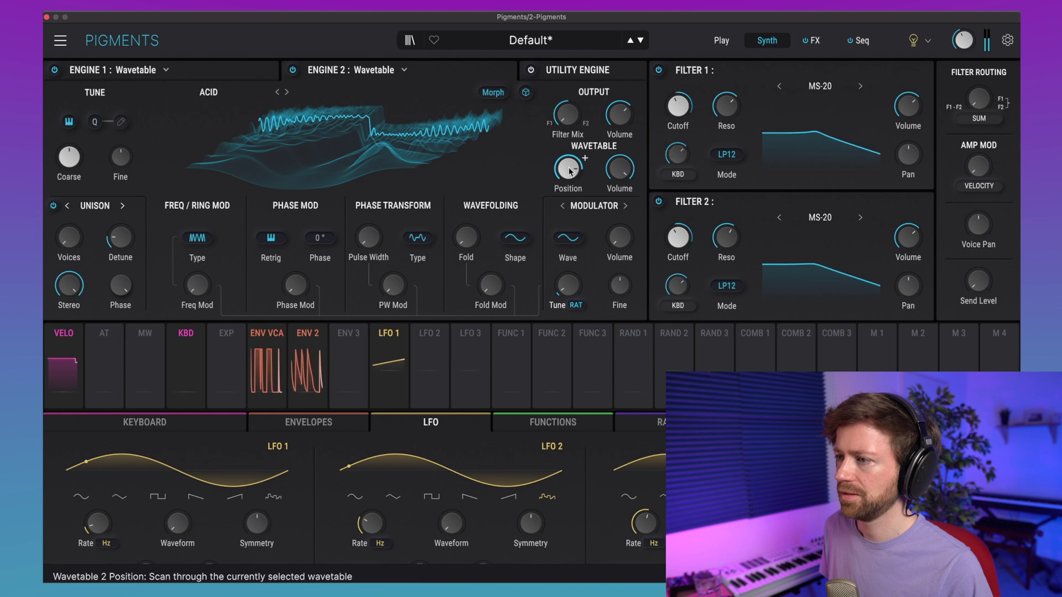
Scan Engine 2's wavetable position up to its maximum and settle it somewhat below the top.
{"action": "mouse_move", "coordinate": [585, 158]}
{"action": "scroll", "coordinate": [585, 158], "scroll_direction": "up", "scroll_amount": 10}
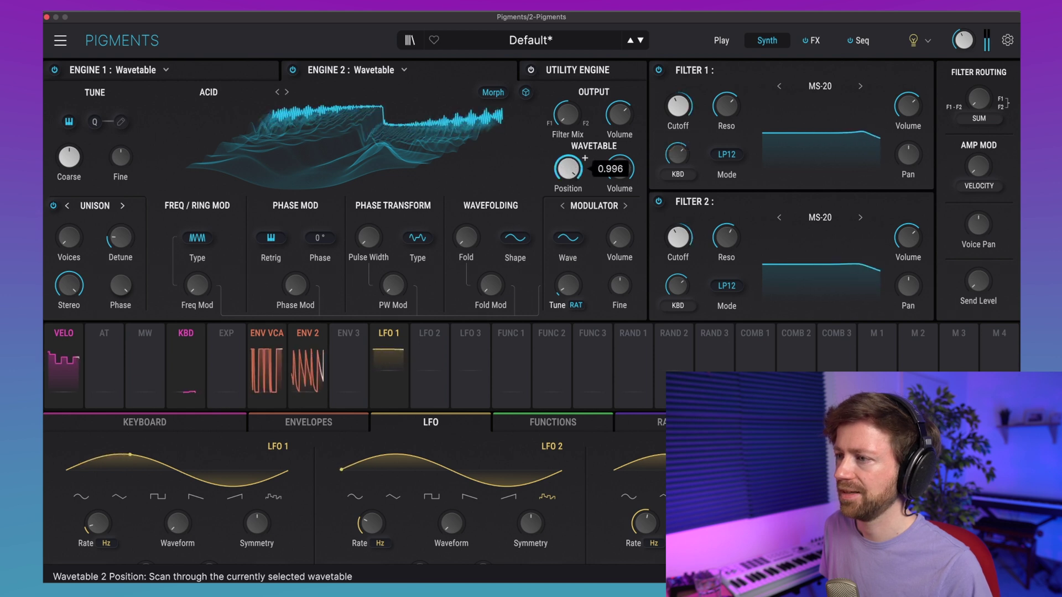
{"action": "scroll", "coordinate": [584, 159], "scroll_direction": "up", "scroll_amount": 3}
{"action": "scroll", "coordinate": [585, 159], "scroll_direction": "down", "scroll_amount": 7}
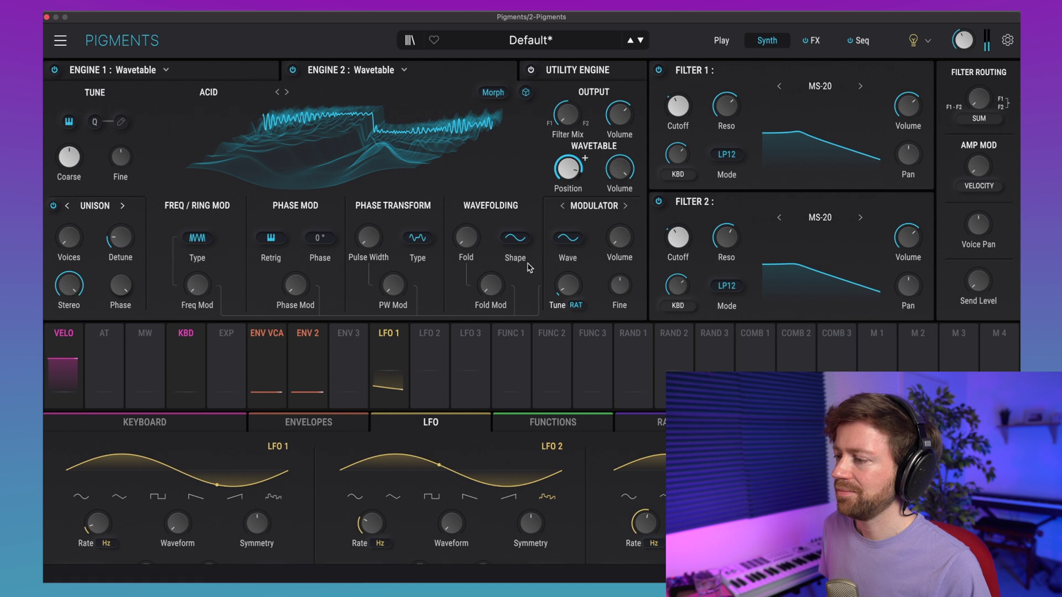
Assign LFO 1 to Engine 2's wavetable position with a modulation amount of 0.12.
{"action": "mouse_move", "coordinate": [387, 338]}
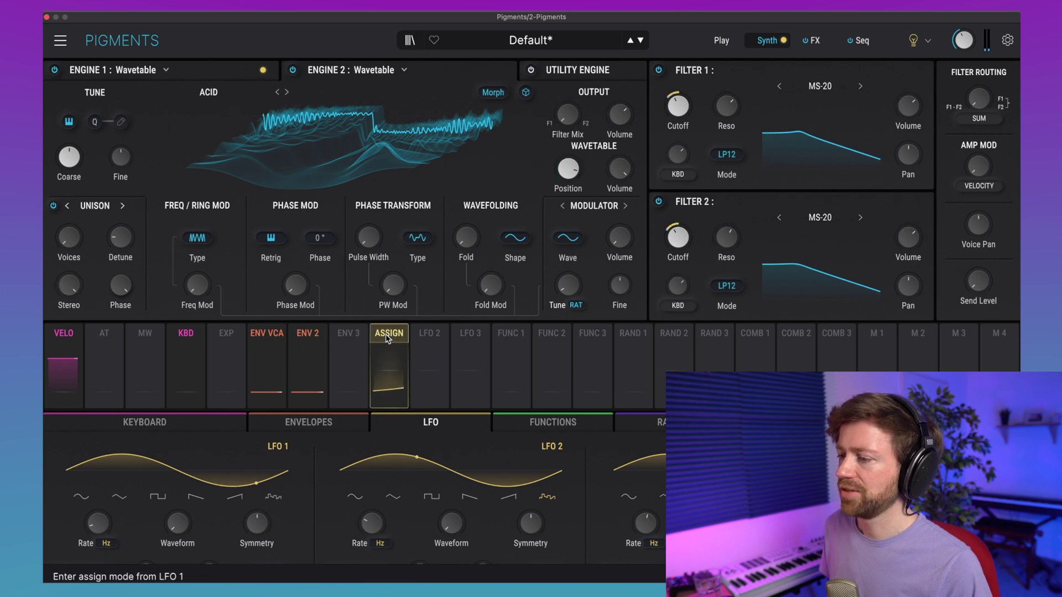
{"action": "left_click", "coordinate": [388, 339]}
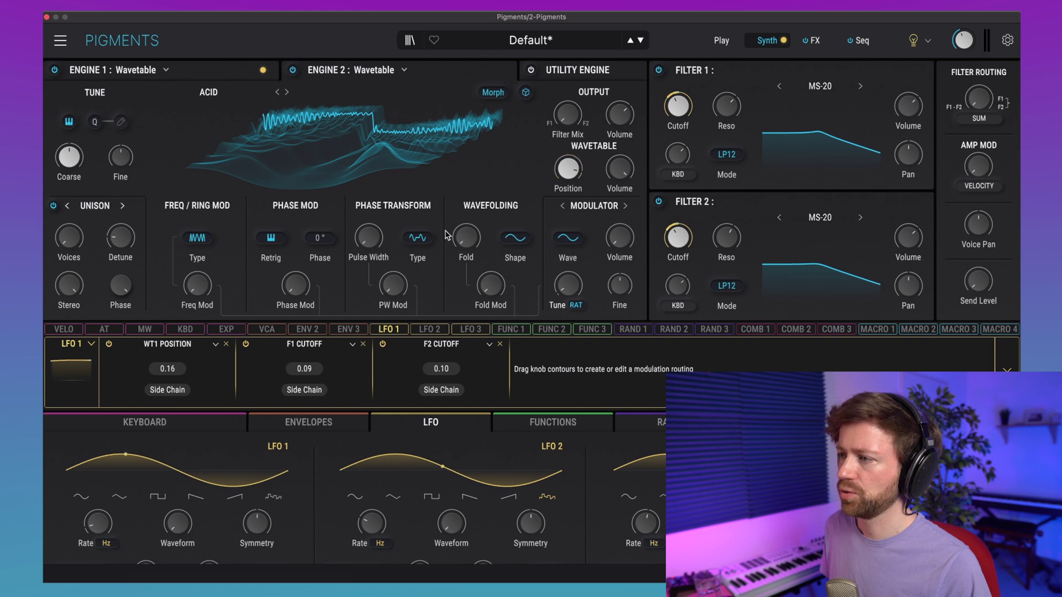
{"action": "left_click_drag", "start_coordinate": [578, 176], "coordinate": [582, 169]}
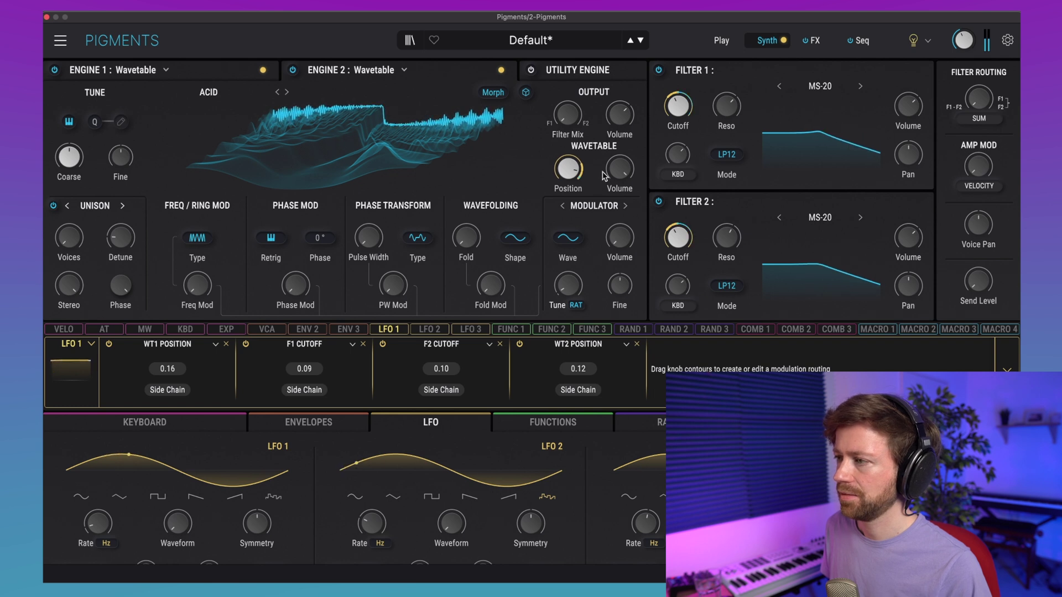
{"action": "mouse_move", "coordinate": [576, 182]}
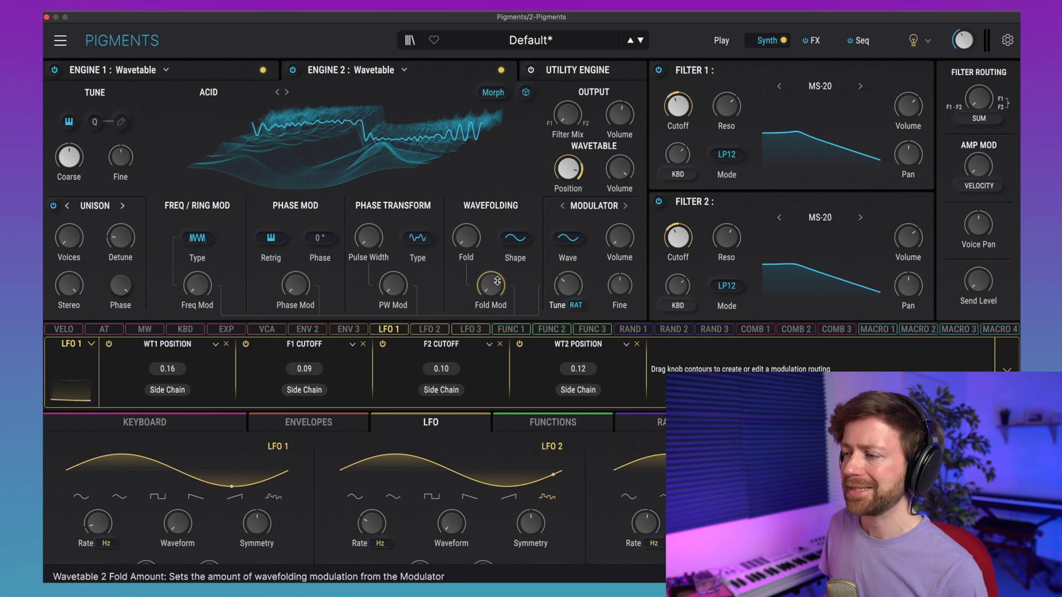
Raise Engine 2's wavefolding modulation amount to around midway and assign LFO 1 to it with a modulation amount of 0.39.
{"action": "mouse_move", "coordinate": [497, 288]}
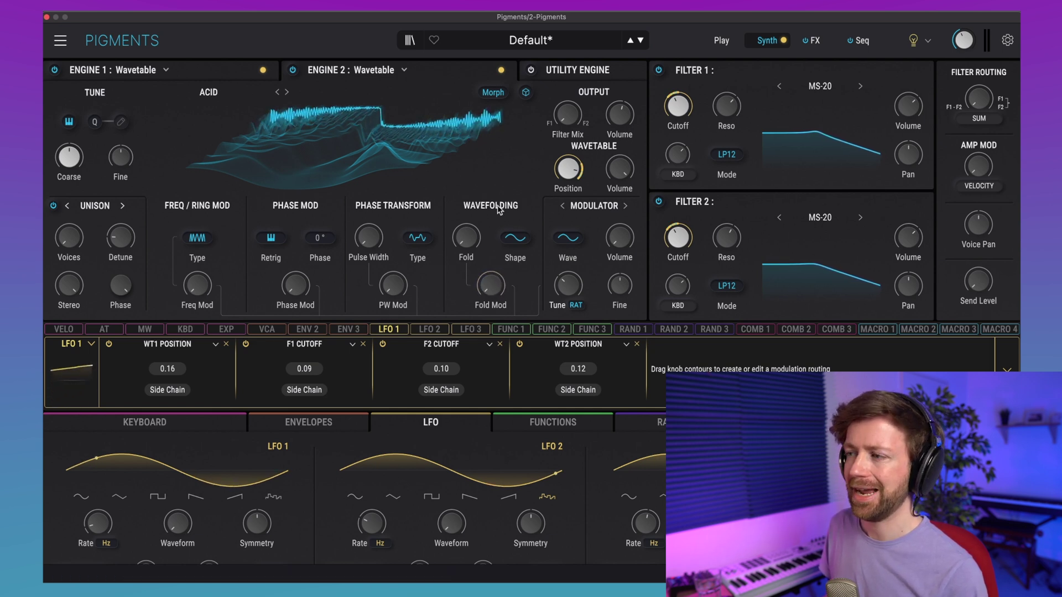
{"action": "mouse_move", "coordinate": [466, 248]}
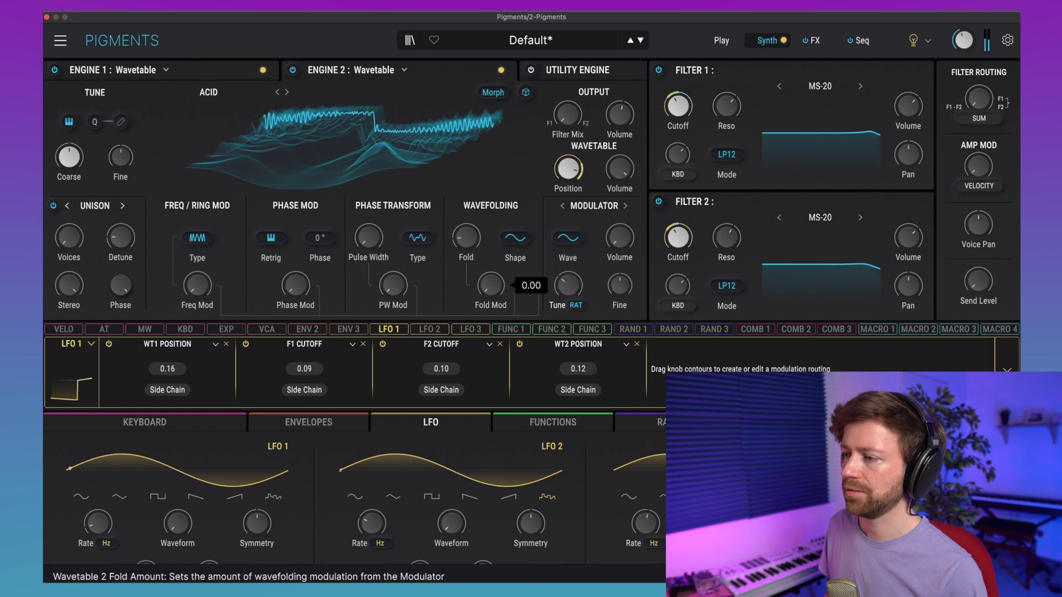
{"action": "mouse_move", "coordinate": [491, 285]}
{"action": "left_mouse_down"}
{"action": "mouse_move", "coordinate": [491, 206]}
{"action": "mouse_move", "coordinate": [496, 292]}
{"action": "left_mouse_up"}
{"action": "double_click", "coordinate": [490, 284]}
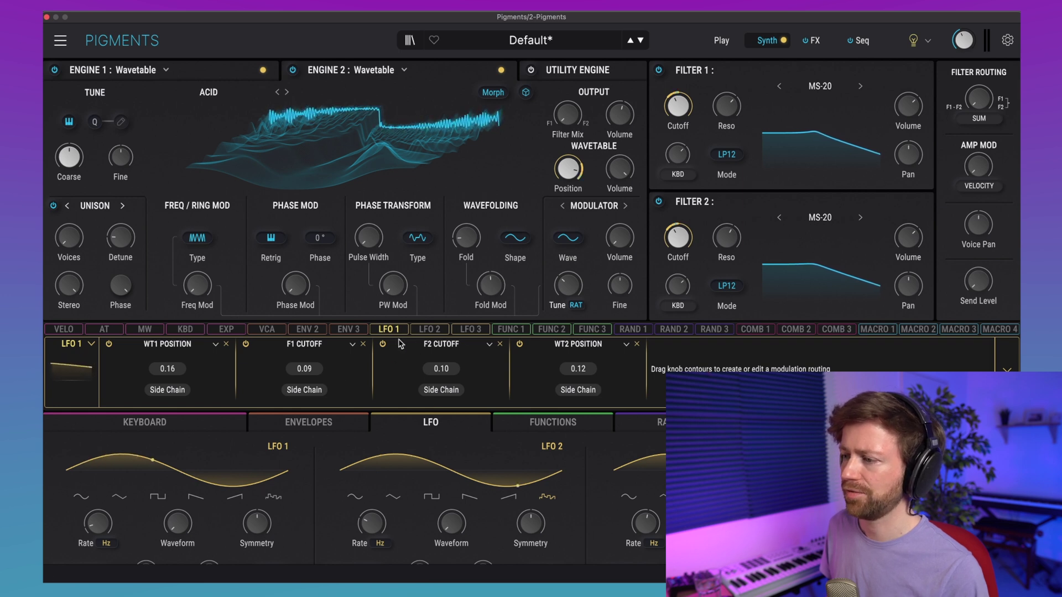
{"action": "left_click_drag", "start_coordinate": [490, 272], "coordinate": [489, 299]}
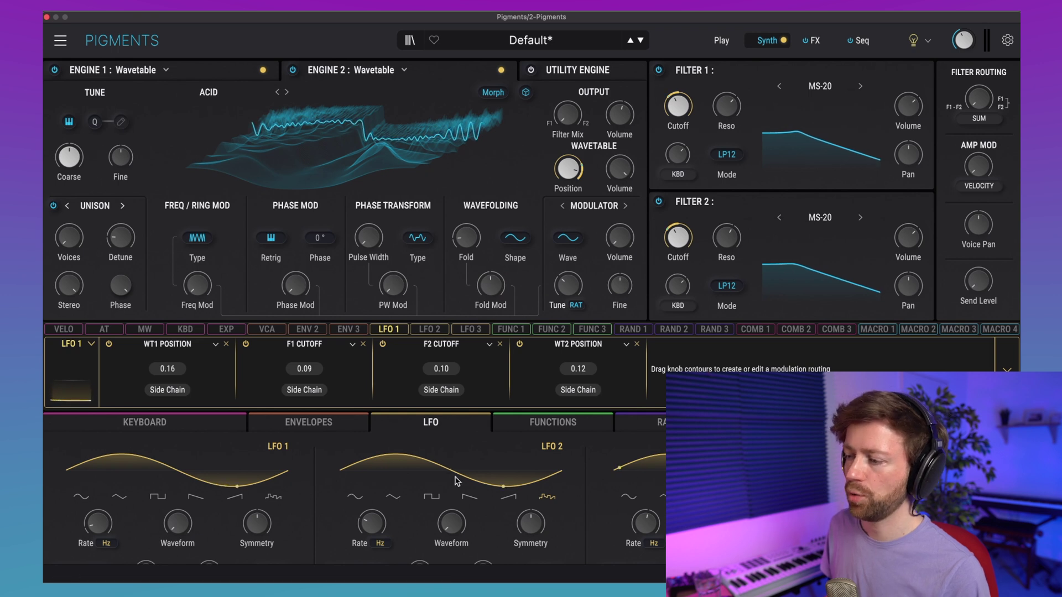
{"action": "mouse_move", "coordinate": [490, 271]}
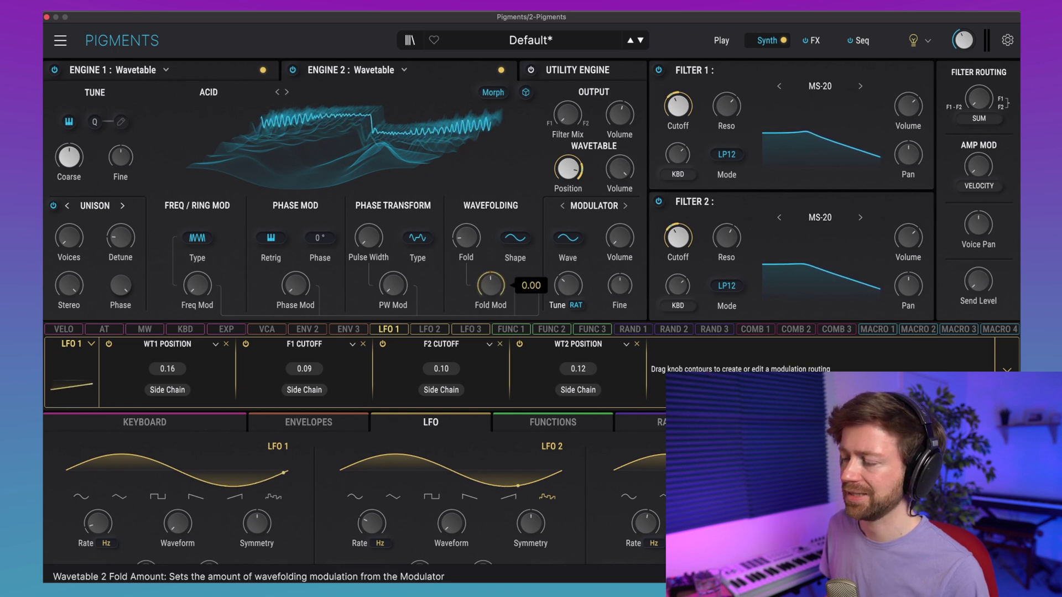
{"action": "left_click_drag", "start_coordinate": [490, 272], "coordinate": [490, 270]}
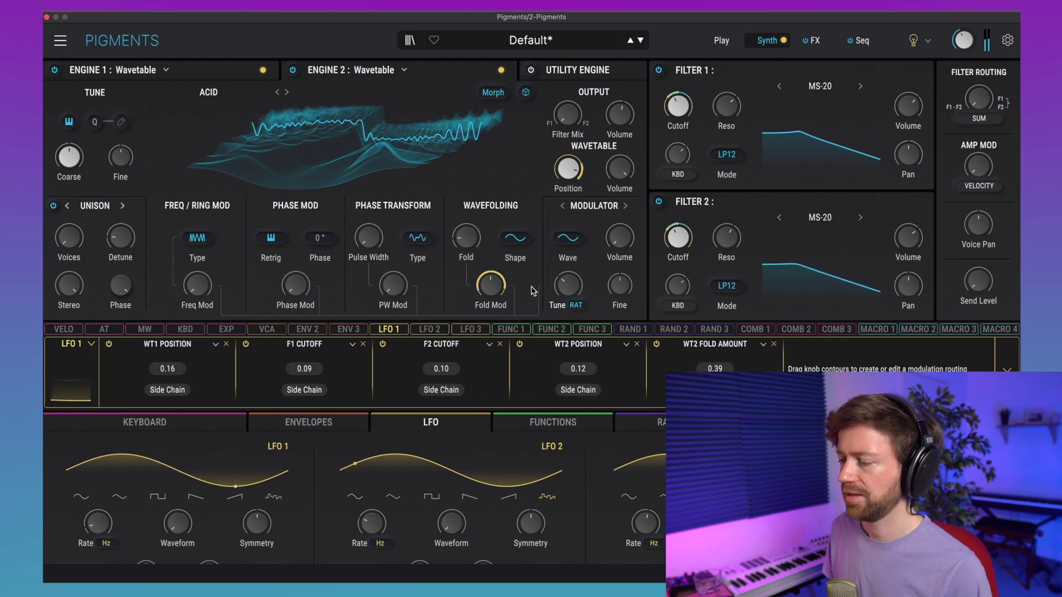
Try different tuning ratios for Engine 2's modulator while the sequence plays, settling on a higher ratio, and leave LFO 1's assign mode.
{"action": "mouse_move", "coordinate": [297, 272]}
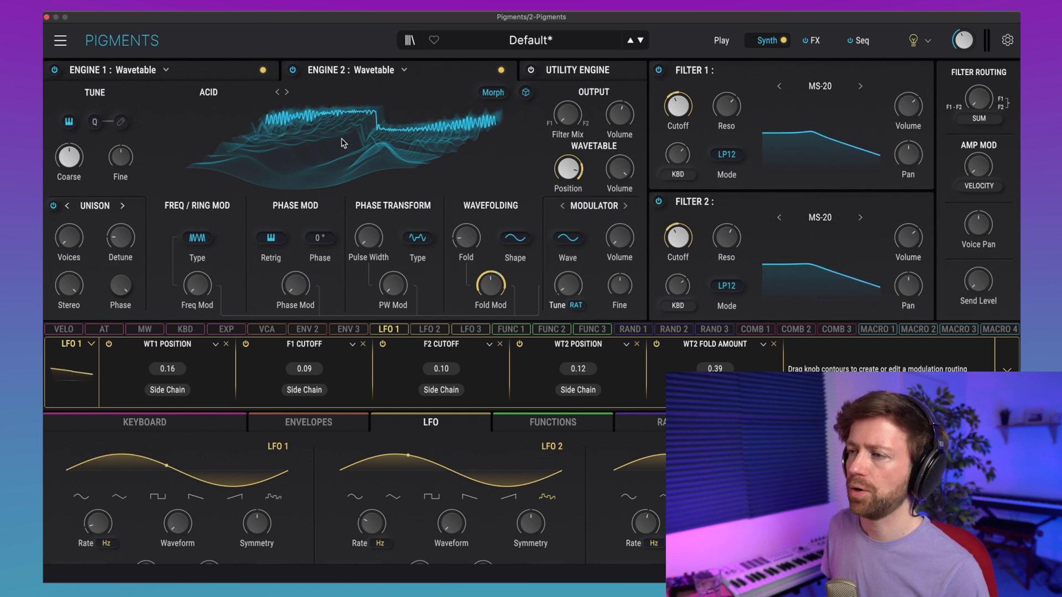
{"action": "mouse_move", "coordinate": [198, 282]}
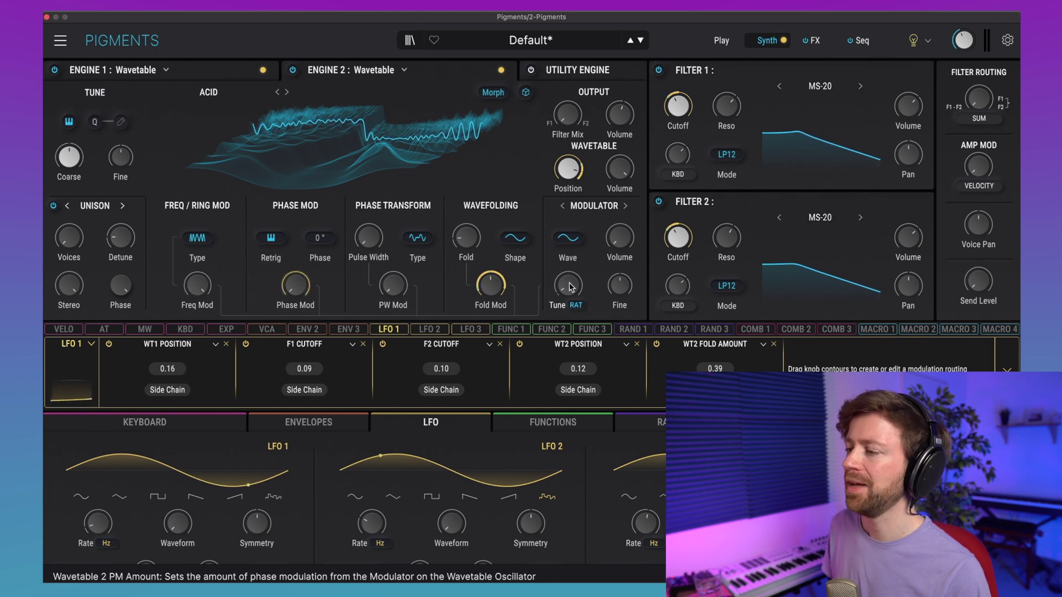
{"action": "mouse_move", "coordinate": [566, 288]}
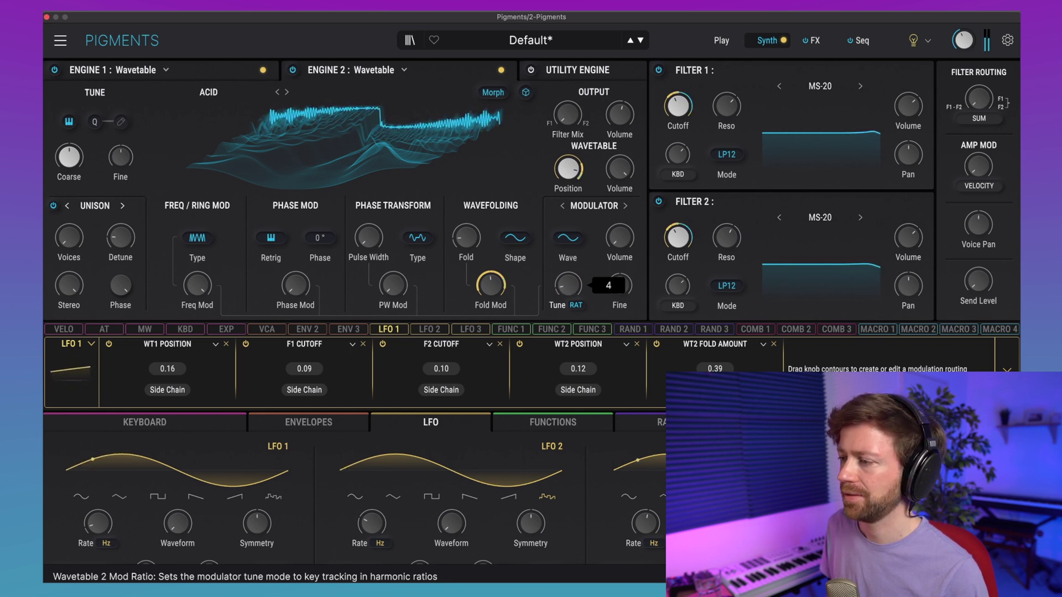
{"action": "left_click_drag", "start_coordinate": [566, 285], "coordinate": [567, 282]}
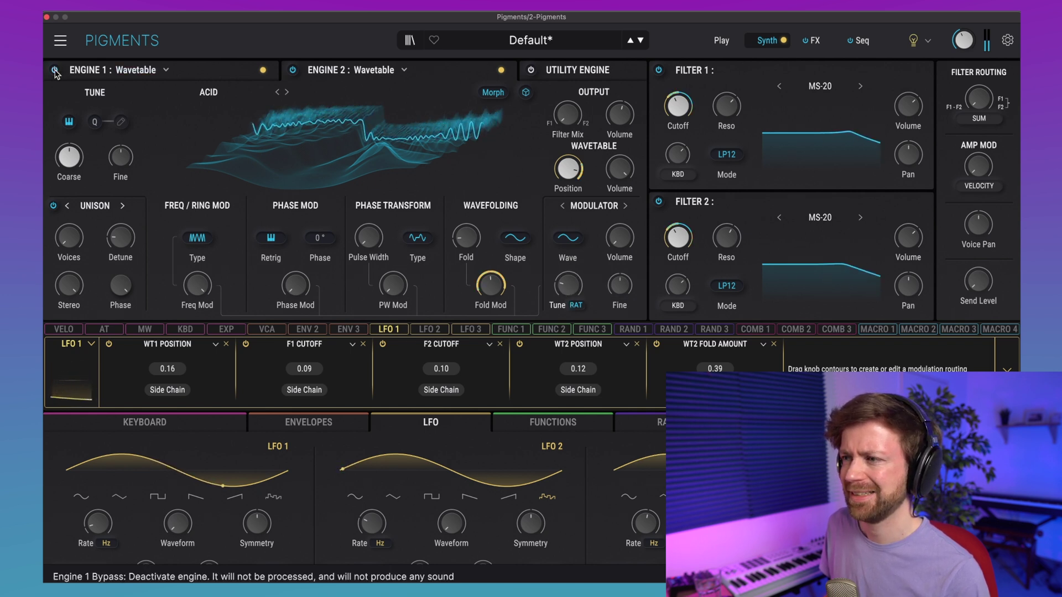
{"action": "left_click_drag", "start_coordinate": [567, 285], "coordinate": [567, 282]}
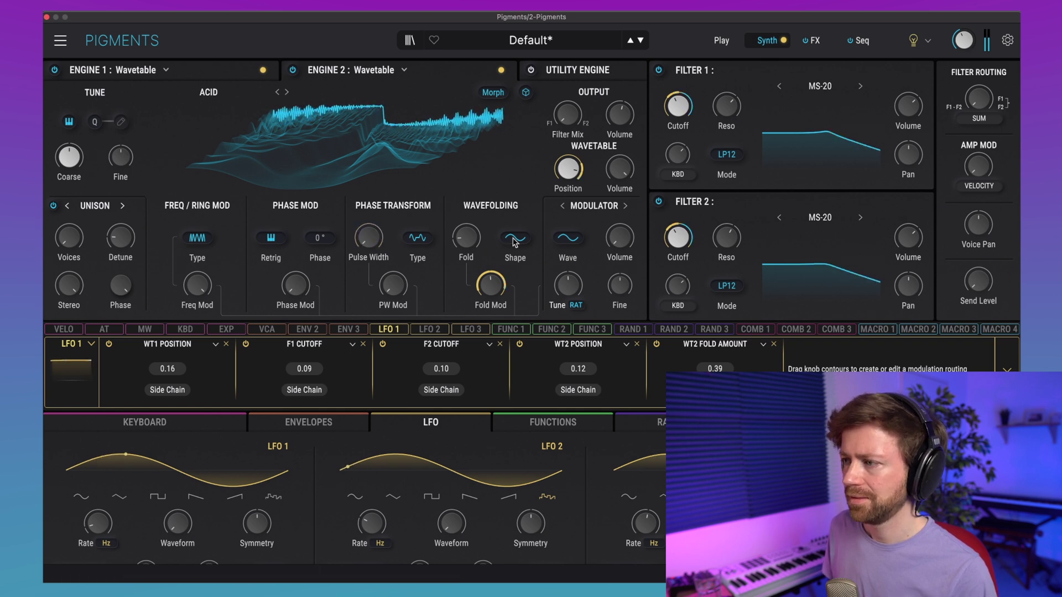
{"action": "left_click", "coordinate": [455, 266]}
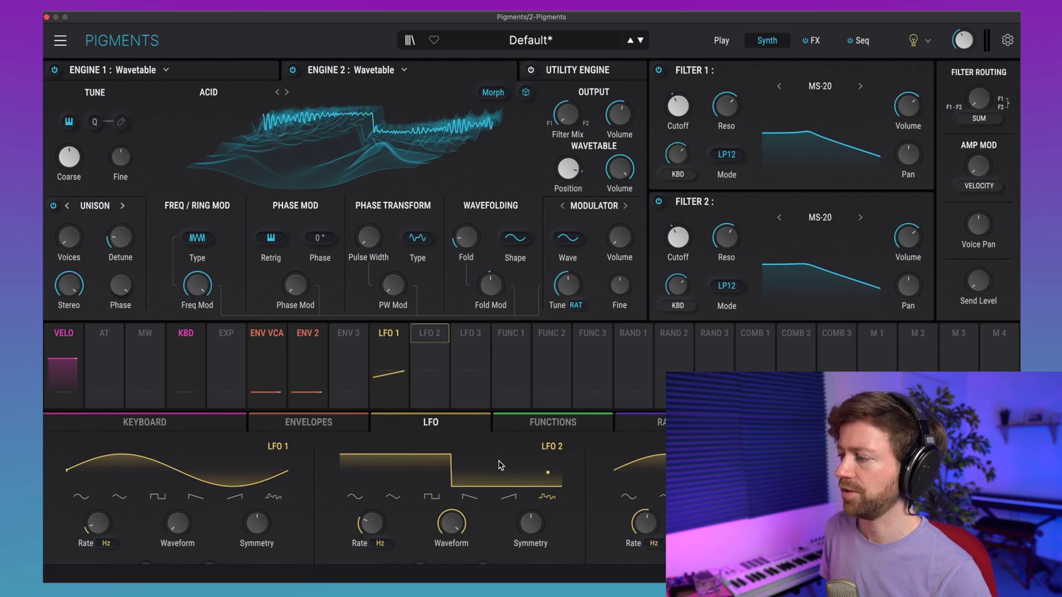
Assign LFO 2 to the Env 2 attack with an amount of 0.21 and to the Env VCA release with an amount of 0.24.
{"action": "scroll", "coordinate": [500, 464], "scroll_direction": "down", "scroll_amount": 3}
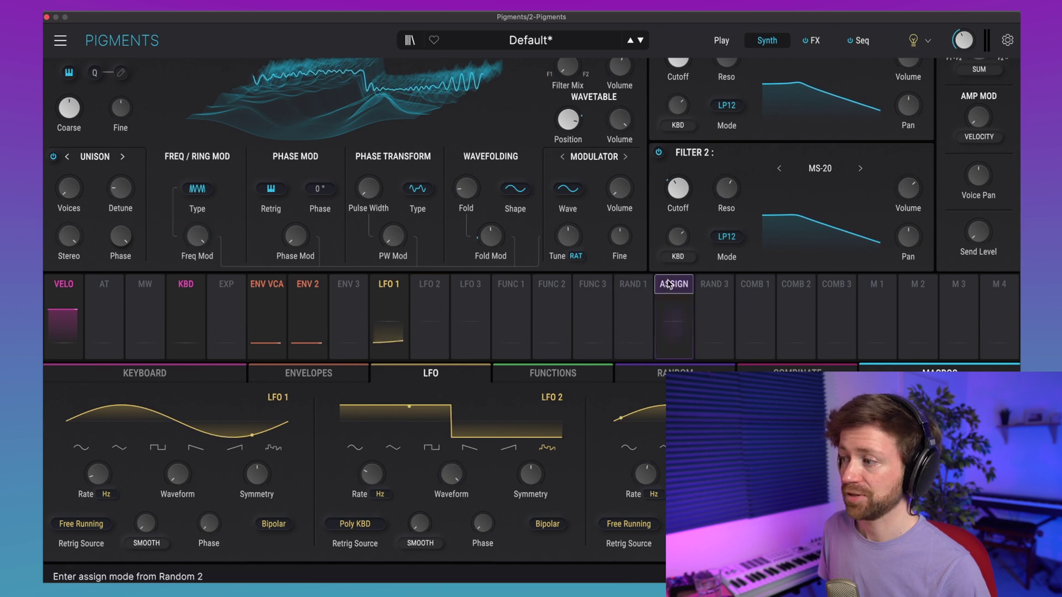
{"action": "mouse_move", "coordinate": [698, 289]}
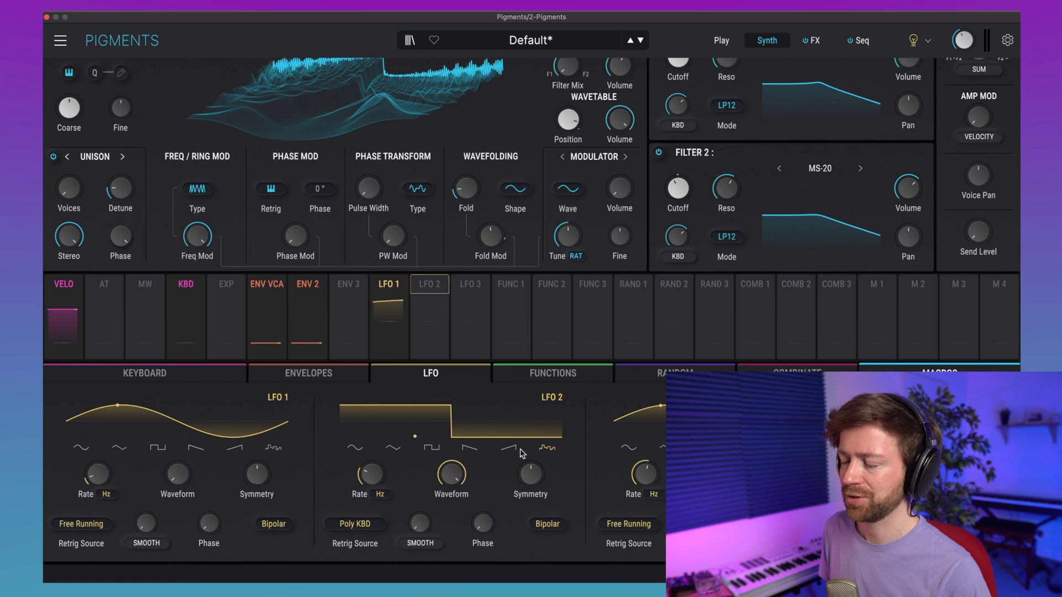
{"action": "mouse_move", "coordinate": [433, 291]}
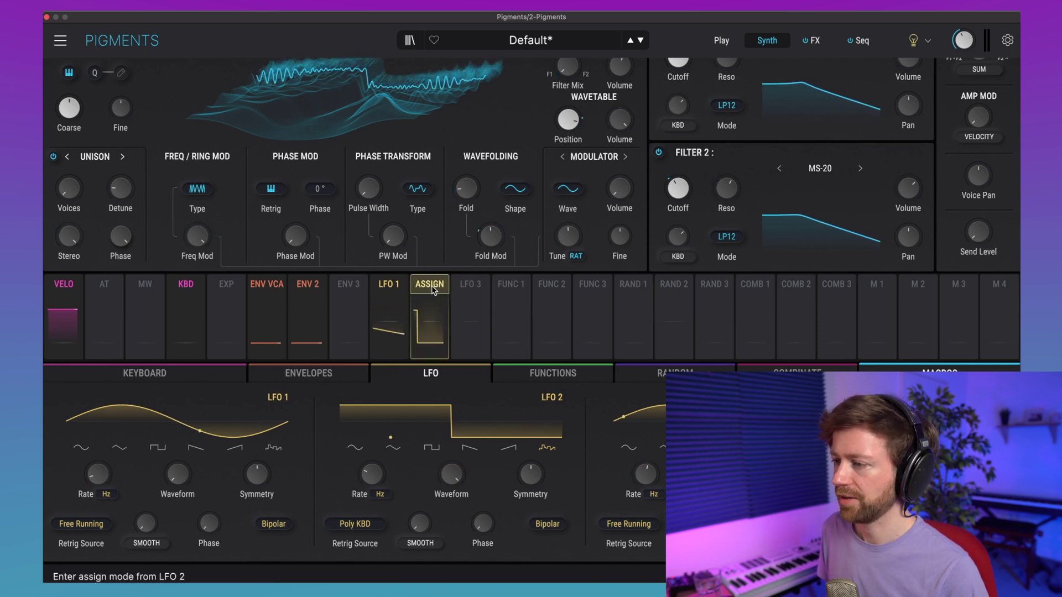
{"action": "left_click", "coordinate": [430, 284]}
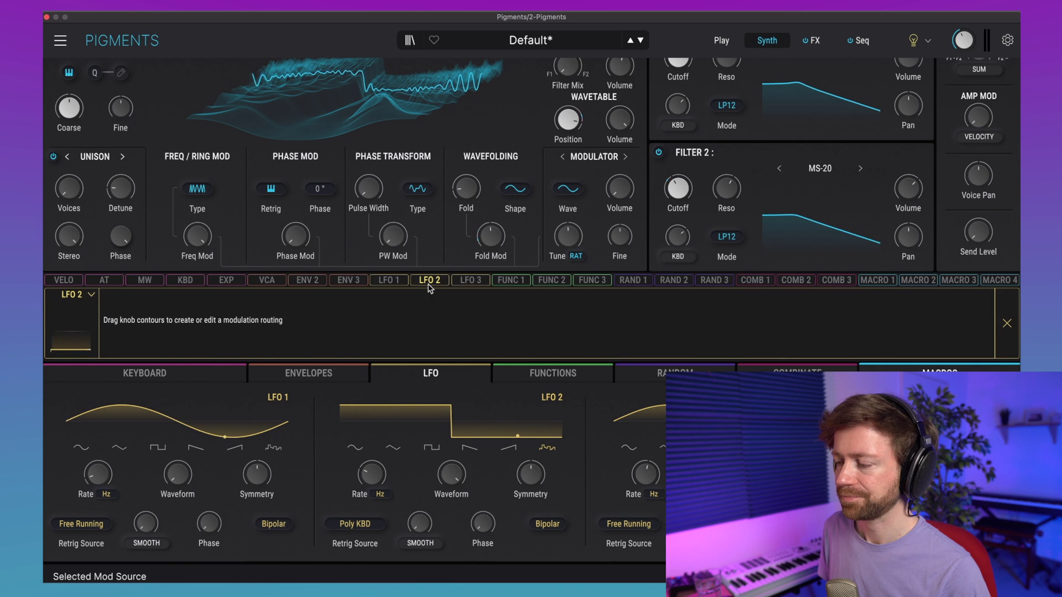
{"action": "left_click", "coordinate": [320, 380]}
{"action": "mouse_move", "coordinate": [342, 480]}
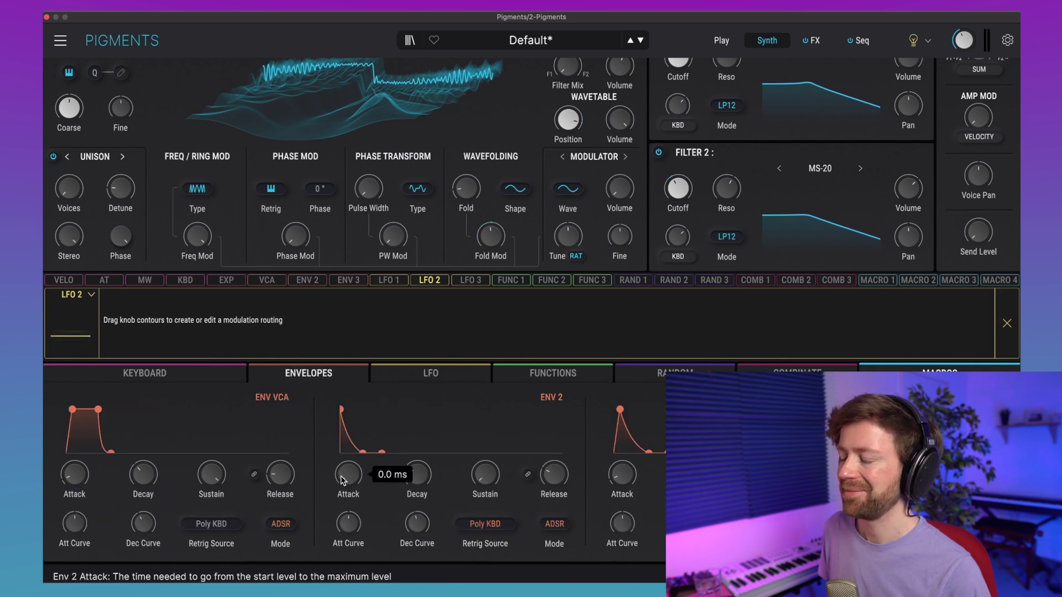
{"action": "left_click", "coordinate": [335, 480]}
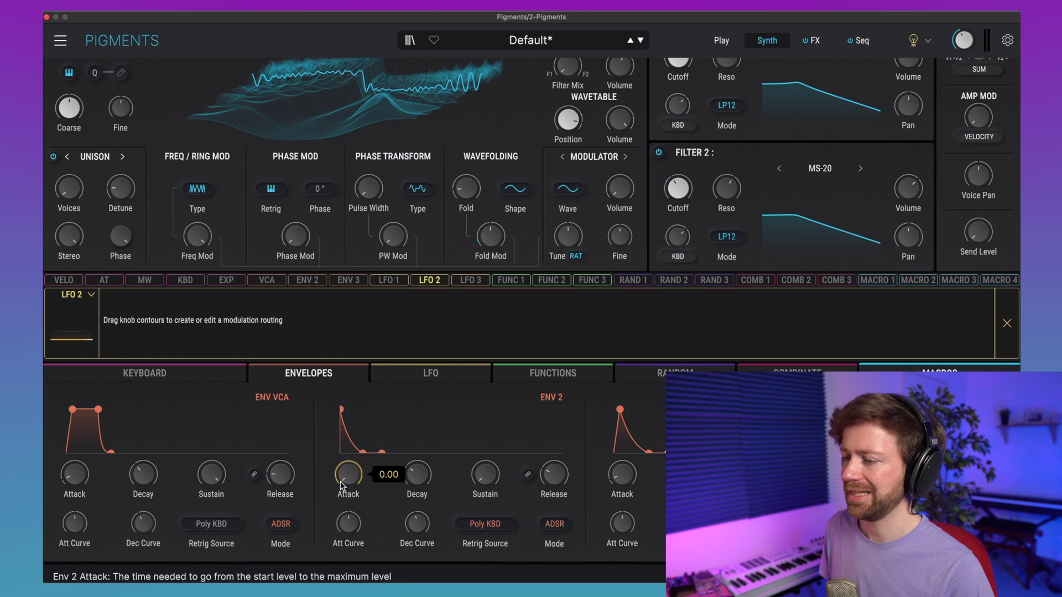
{"action": "left_click_drag", "start_coordinate": [338, 475], "coordinate": [338, 447]}
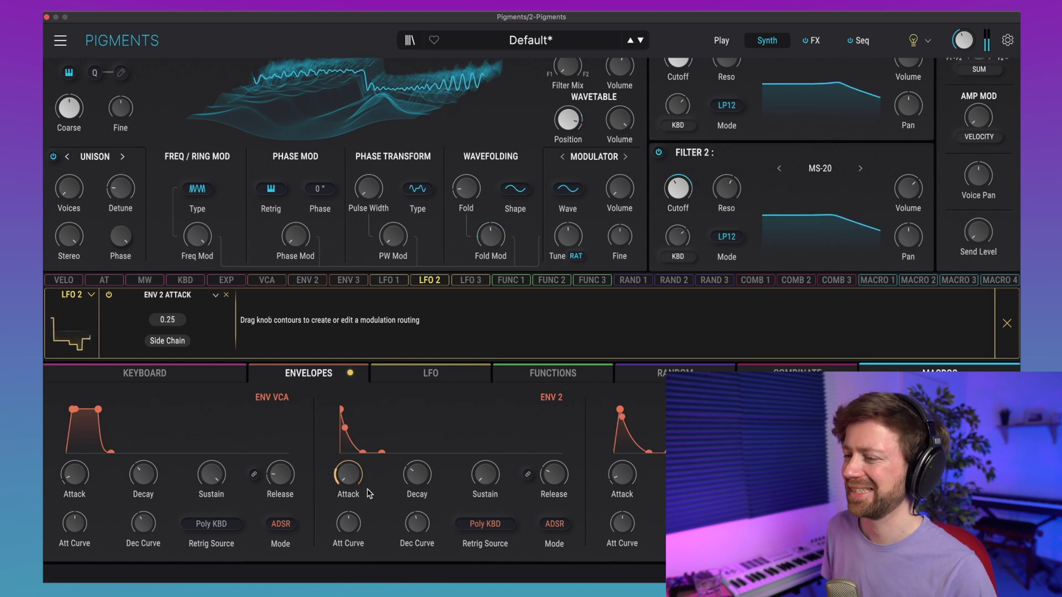
{"action": "mouse_move", "coordinate": [336, 473]}
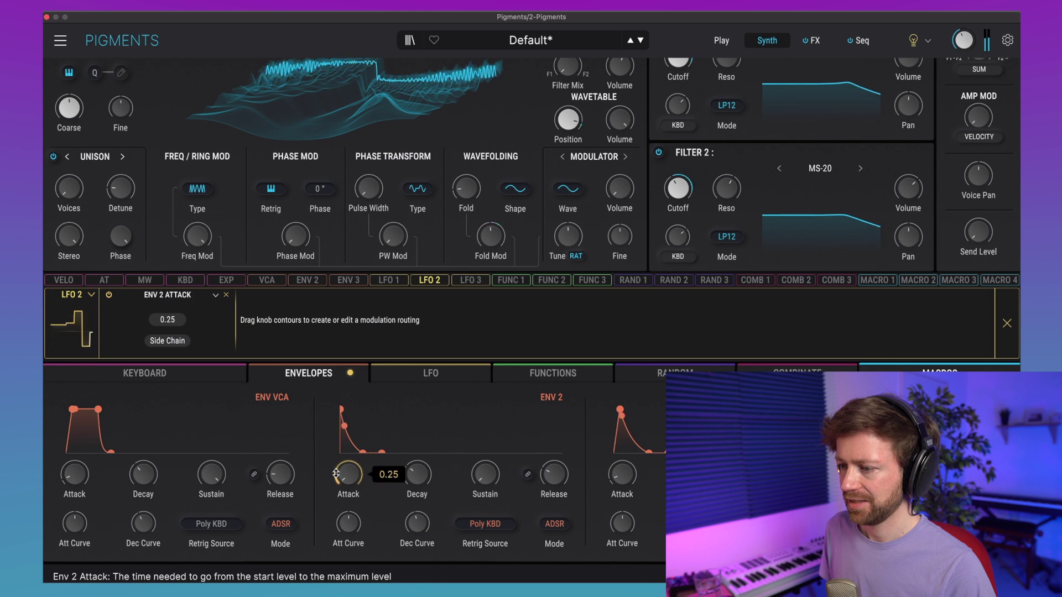
{"action": "left_click_drag", "start_coordinate": [336, 473], "coordinate": [336, 478]}
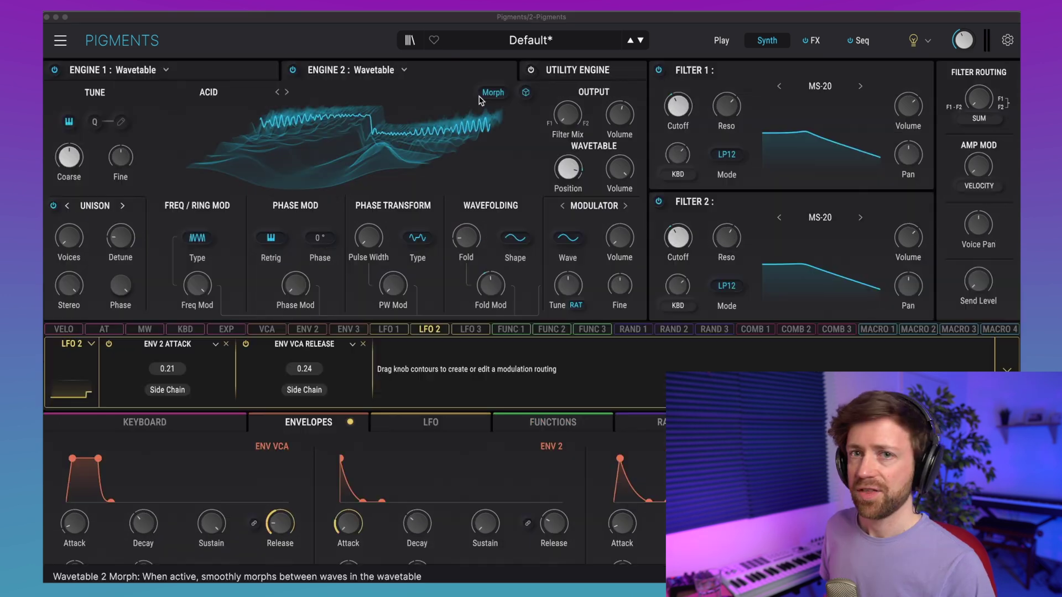
Bypass the Reverb in effects bus A and replace the Delay in its first slot with a Bitcrusher.
{"action": "left_click", "coordinate": [812, 41]}
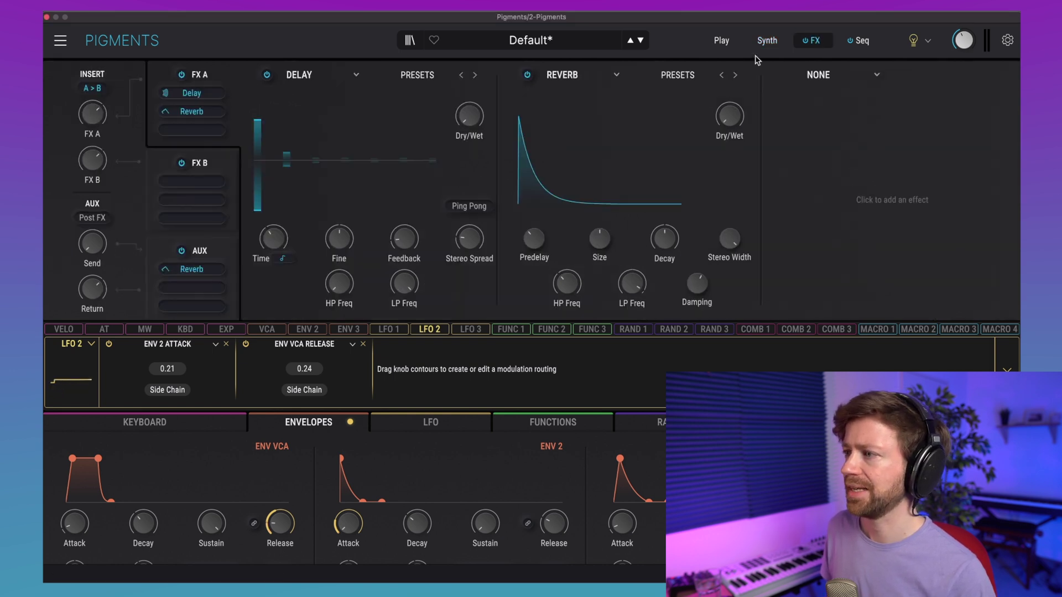
{"action": "left_click", "coordinate": [528, 76]}
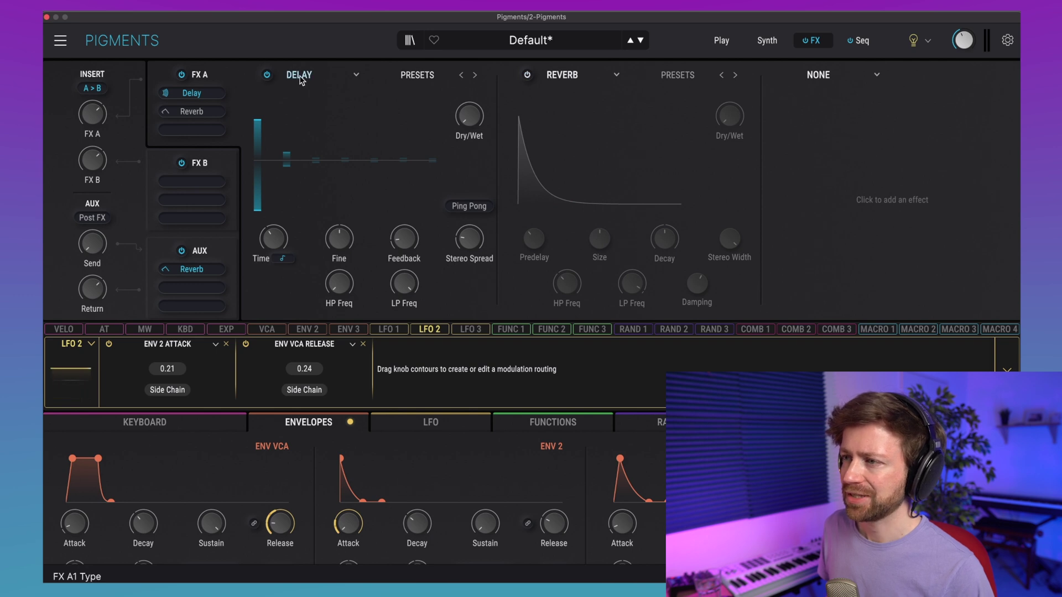
{"action": "left_click", "coordinate": [300, 78]}
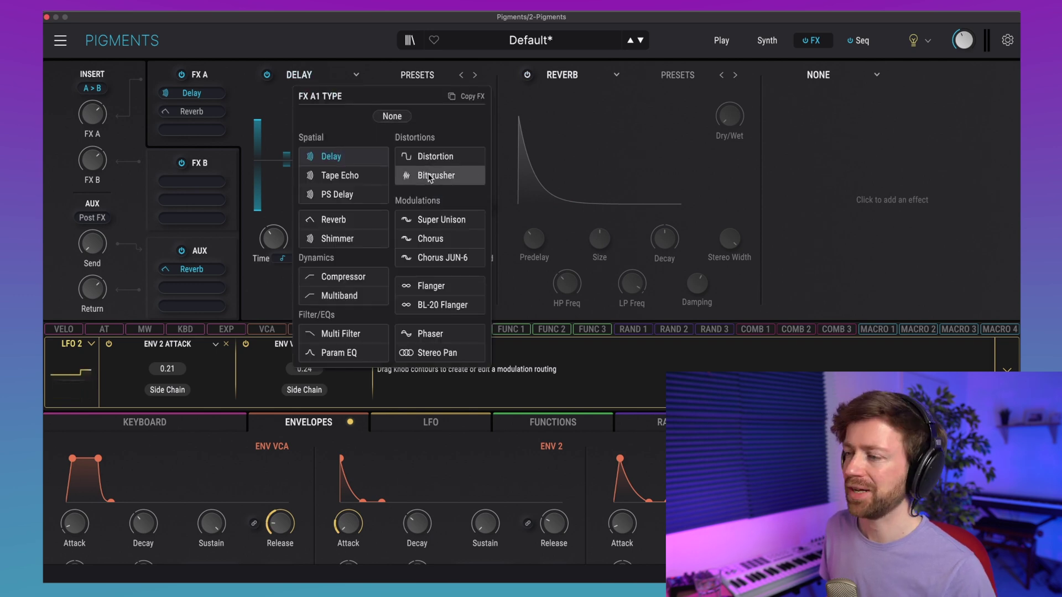
{"action": "left_click", "coordinate": [429, 176]}
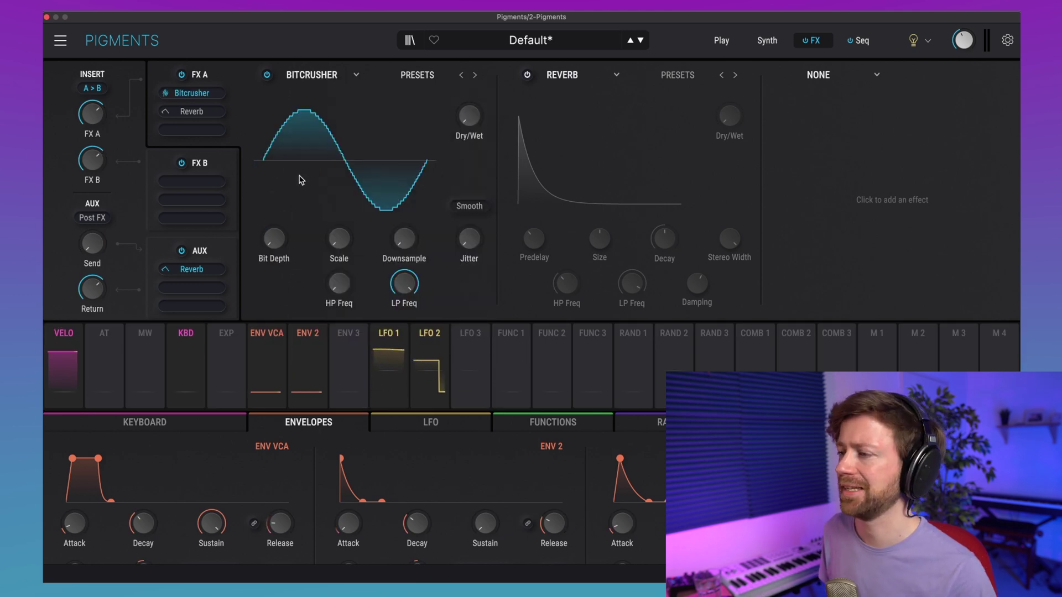
Set the Bitcrusher fully wet and turn up its bit depth and downsample controls for a coarse, stepped waveform.
{"action": "left_click_drag", "start_coordinate": [469, 116], "coordinate": [469, 114]}
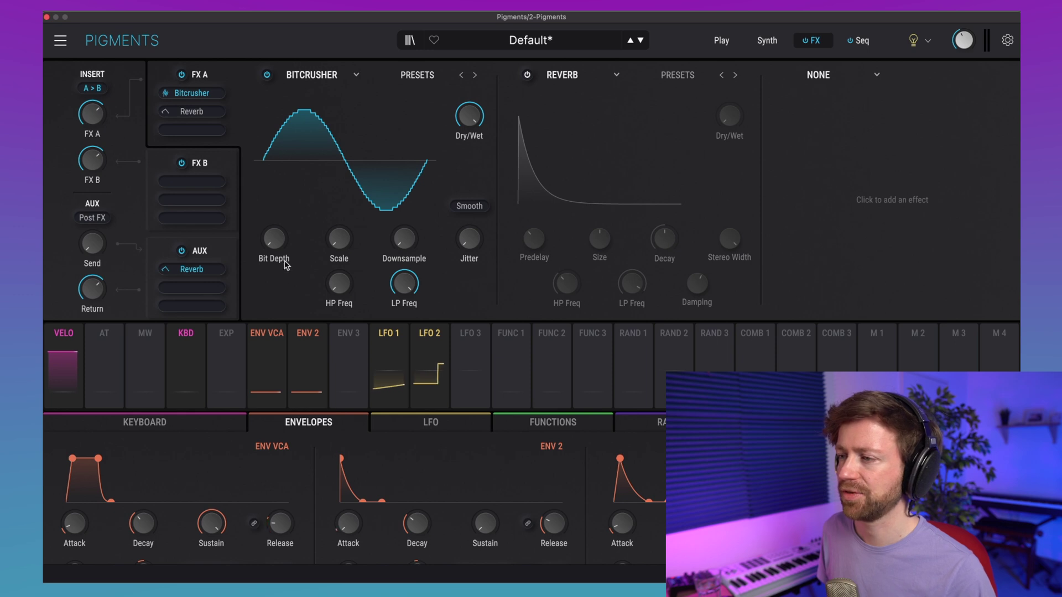
{"action": "left_click_drag", "start_coordinate": [275, 250], "coordinate": [275, 291]}
{"action": "left_click_drag", "start_coordinate": [404, 238], "coordinate": [404, 259]}
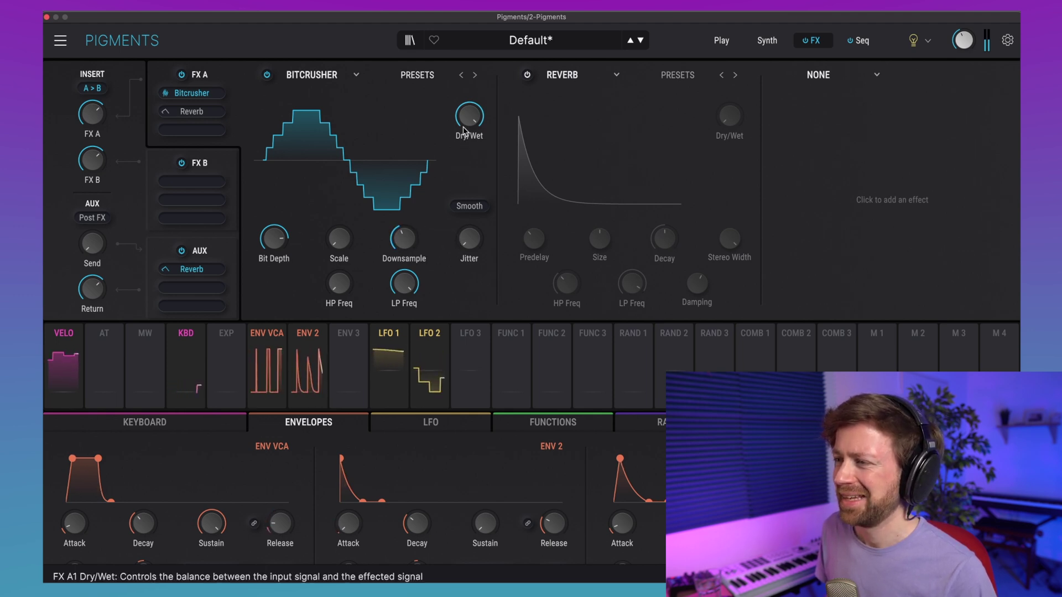
Reduce the Bitcrusher's dry/wet mix to under half and compare the sound with the effect bypassed and active.
{"action": "mouse_move", "coordinate": [469, 115]}
{"action": "left_mouse_down"}
{"action": "mouse_move", "coordinate": [469, 138]}
{"action": "mouse_move", "coordinate": [469, 111]}
{"action": "left_mouse_up"}
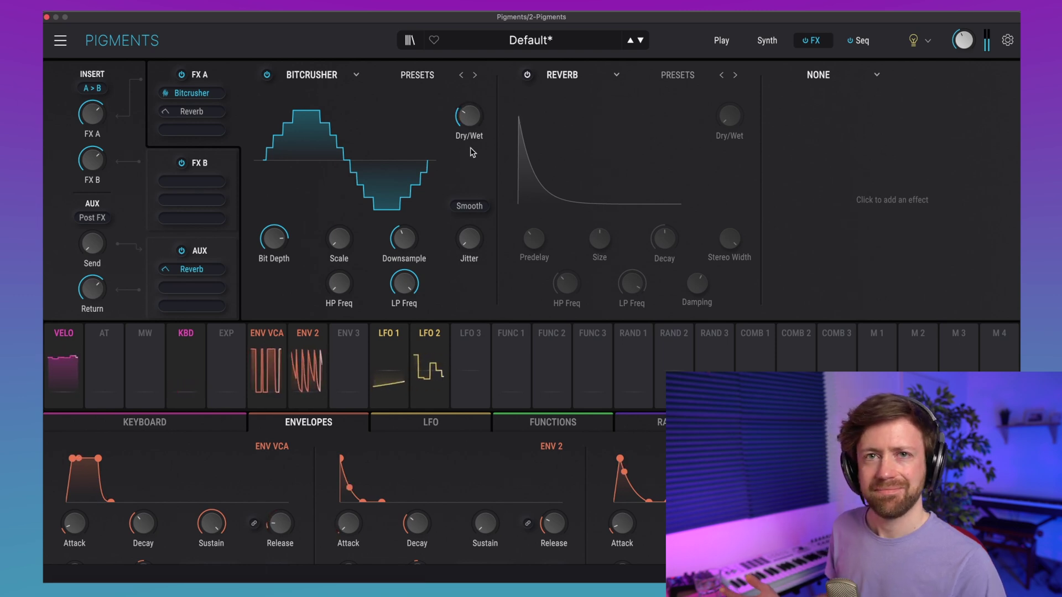
{"action": "left_click", "coordinate": [266, 74]}
{"action": "left_click", "coordinate": [267, 76]}
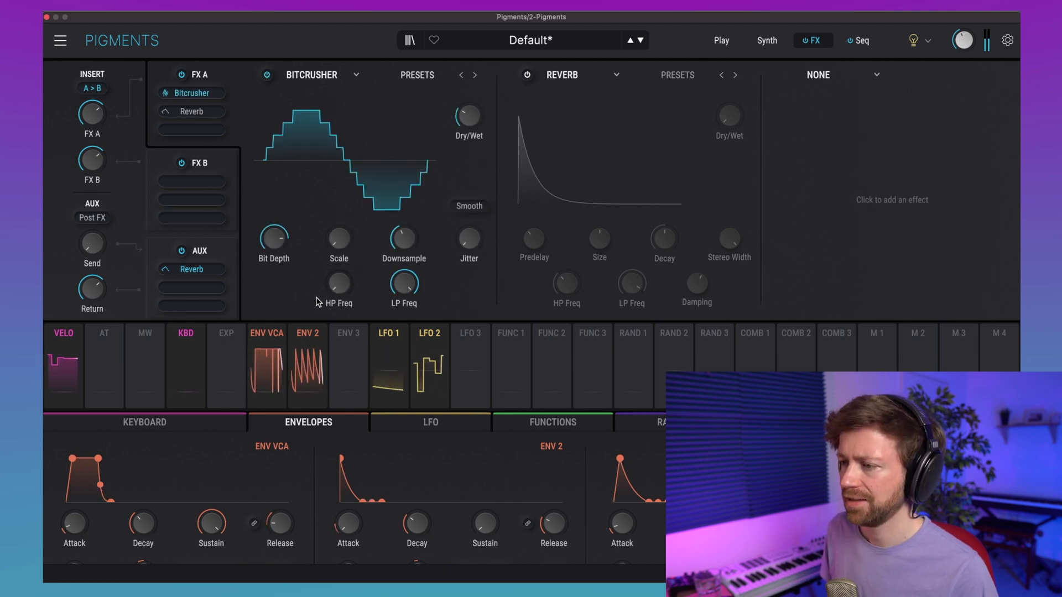
Replace the bypassed Reverb with a Param EQ, boost peaks 1 and 2 at higher frequencies, and compare it bypassed and active.
{"action": "left_click", "coordinate": [562, 78]}
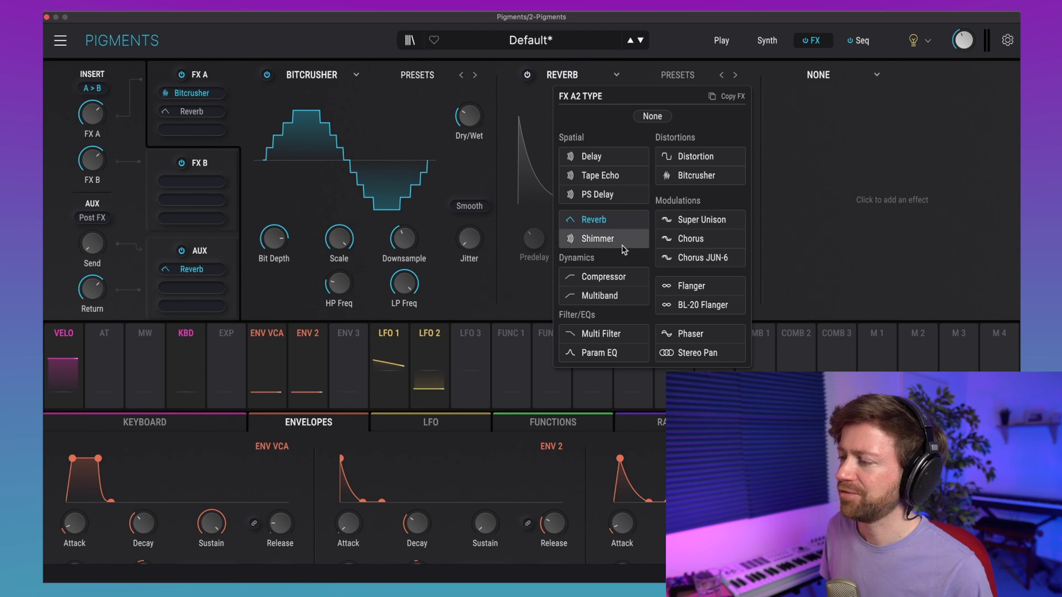
{"action": "left_click", "coordinate": [613, 353]}
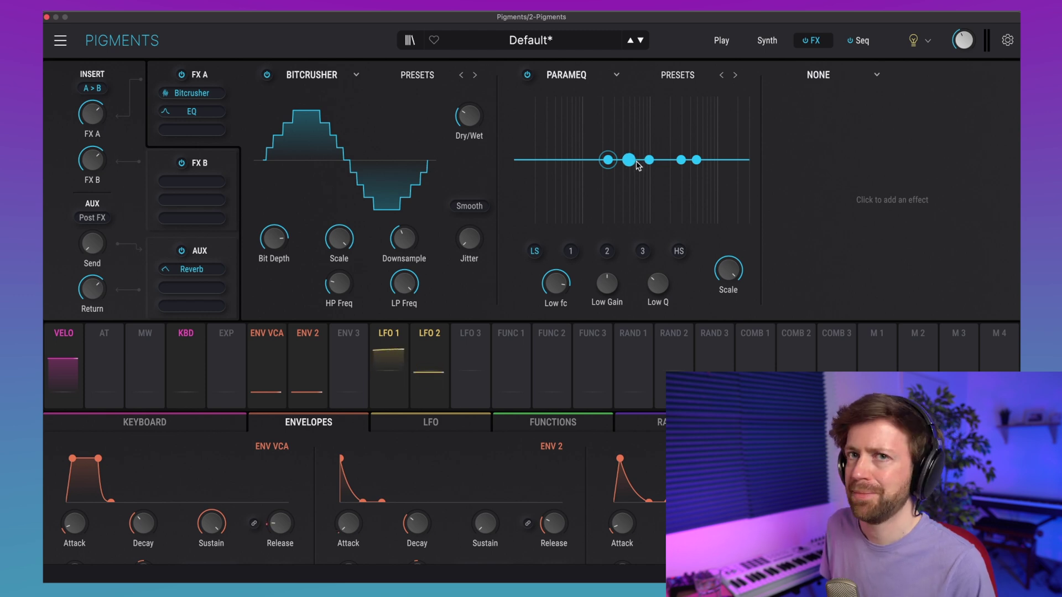
{"action": "left_click_drag", "start_coordinate": [648, 165], "coordinate": [693, 143]}
{"action": "left_click_drag", "start_coordinate": [629, 161], "coordinate": [645, 138]}
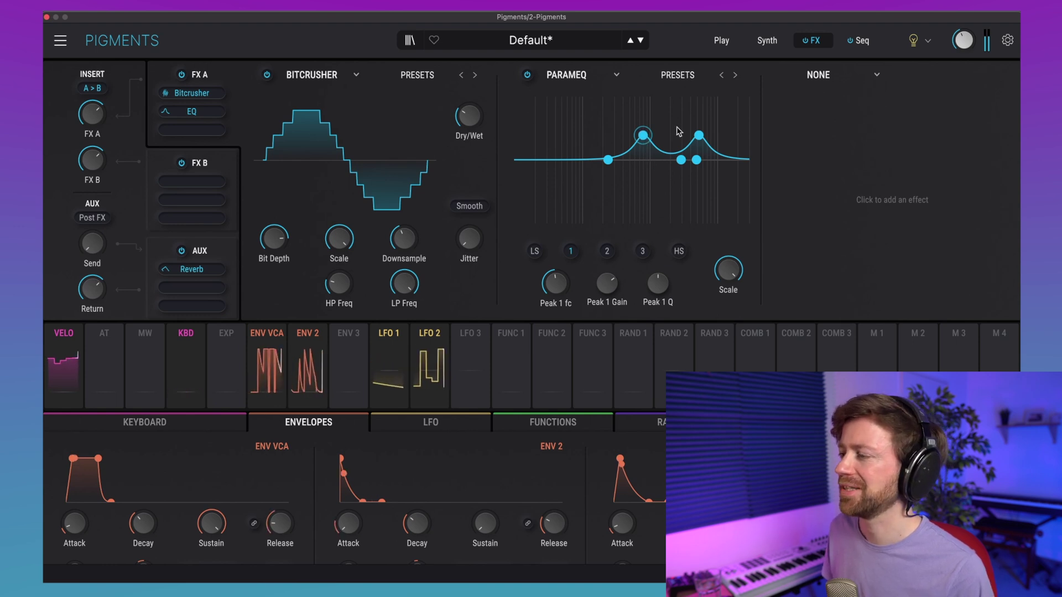
{"action": "left_click", "coordinate": [528, 76]}
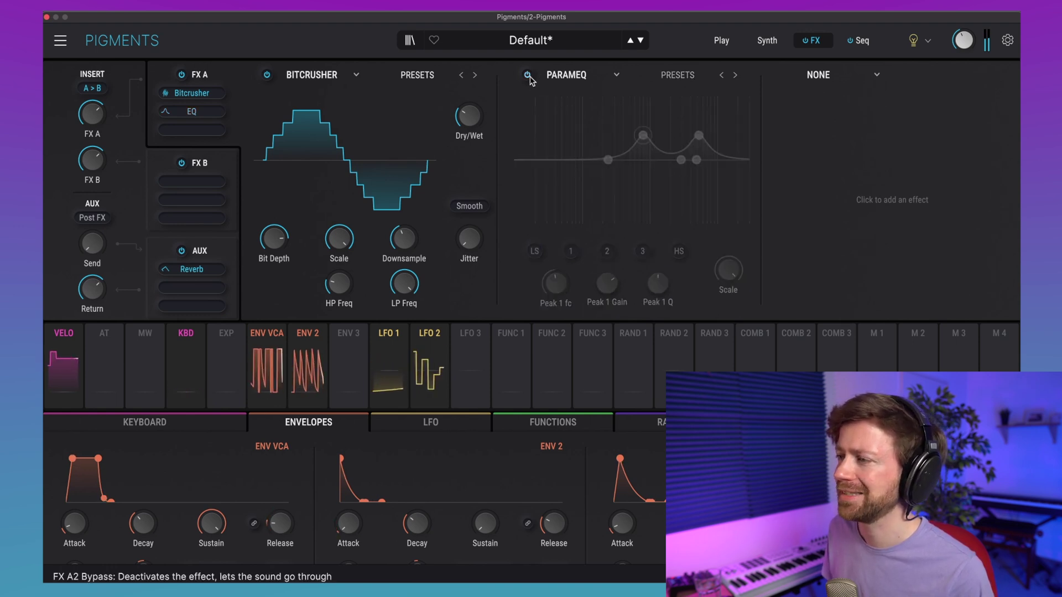
{"action": "left_click", "coordinate": [528, 76]}
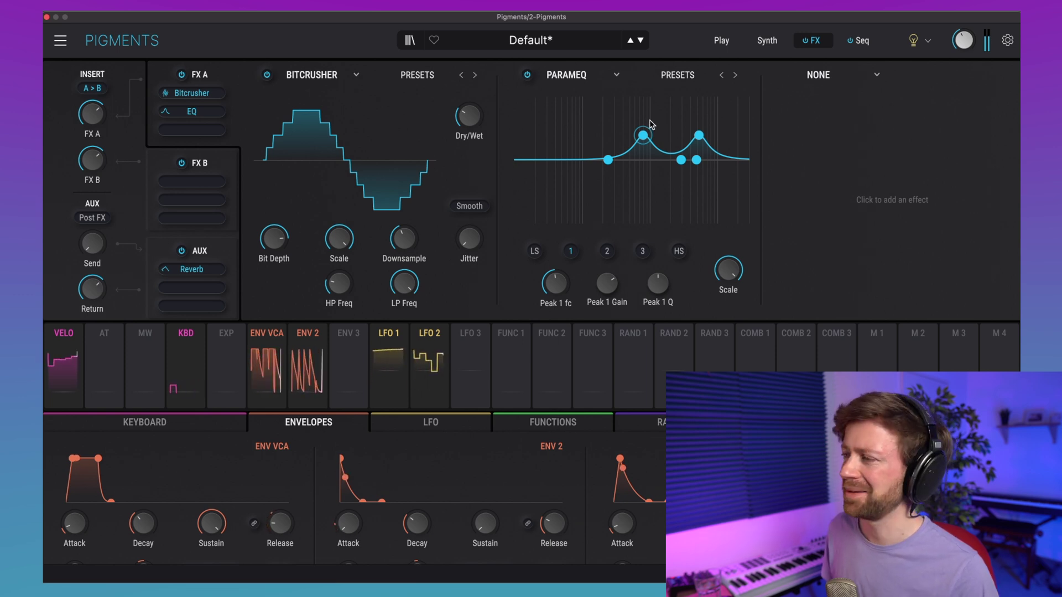
Add a Flanger to the third FX A slot, lower its dry/wet mix, and adjust its delay, depth, feedback and rate.
{"action": "left_click", "coordinate": [828, 81]}
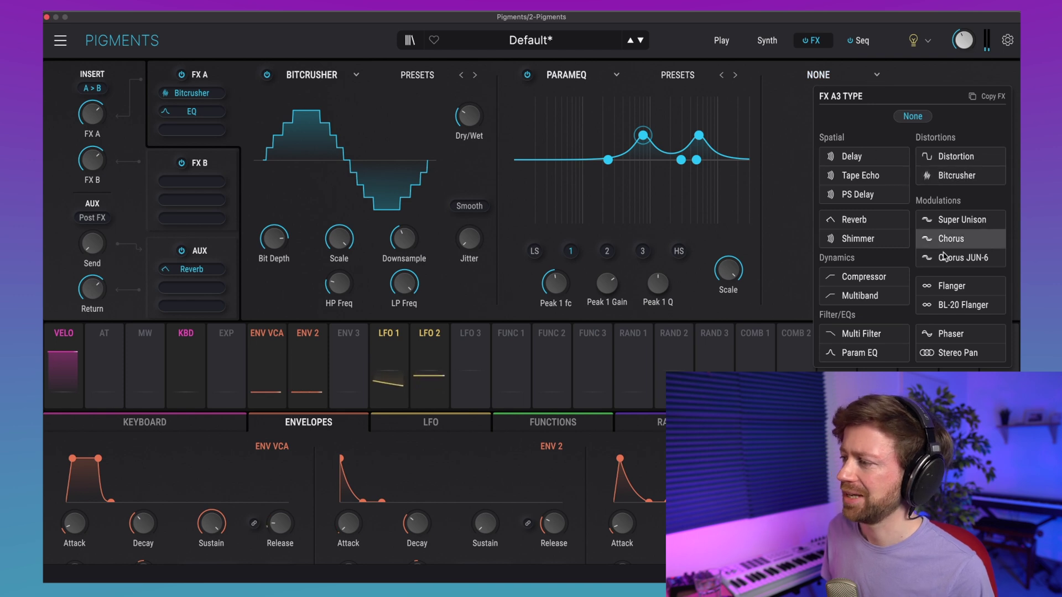
{"action": "left_click", "coordinate": [942, 285]}
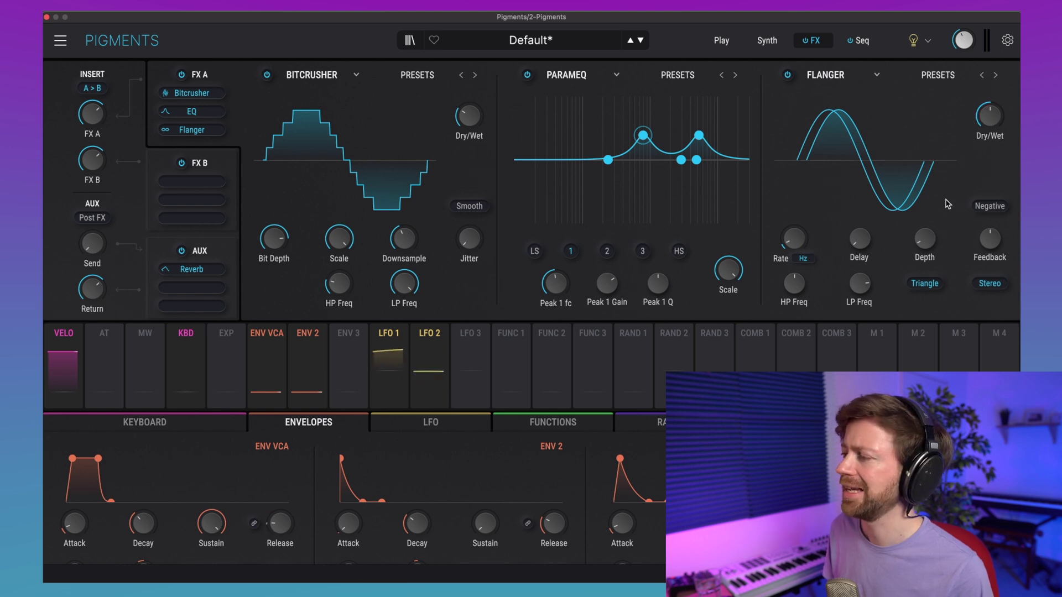
{"action": "mouse_move", "coordinate": [868, 246]}
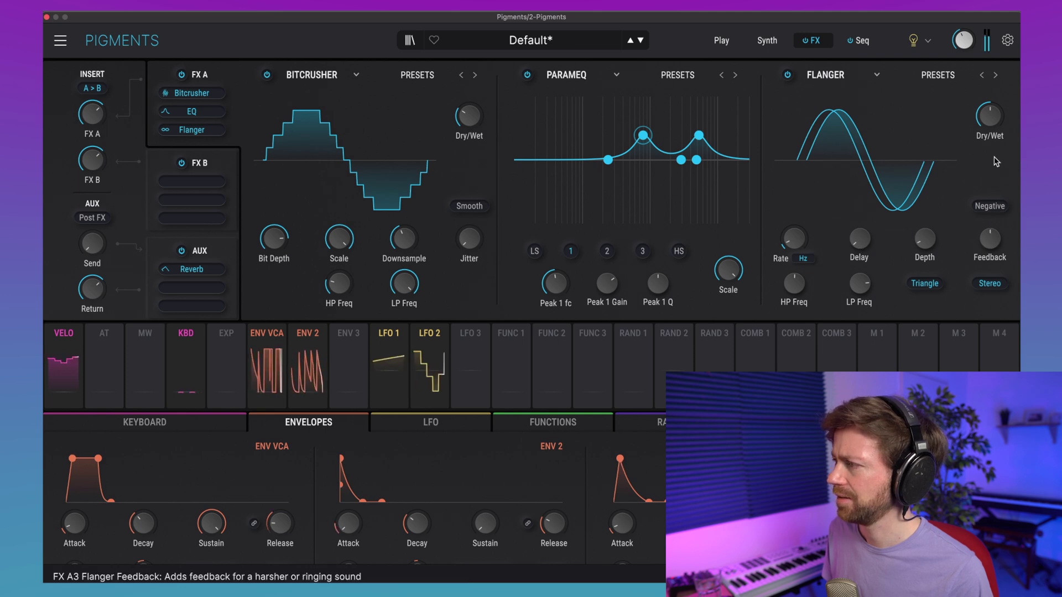
{"action": "left_click_drag", "start_coordinate": [994, 122], "coordinate": [994, 162]}
{"action": "left_click_drag", "start_coordinate": [873, 236], "coordinate": [924, 234]}
{"action": "left_click_drag", "start_coordinate": [924, 238], "coordinate": [925, 226]}
{"action": "left_click_drag", "start_coordinate": [999, 245], "coordinate": [999, 240]}
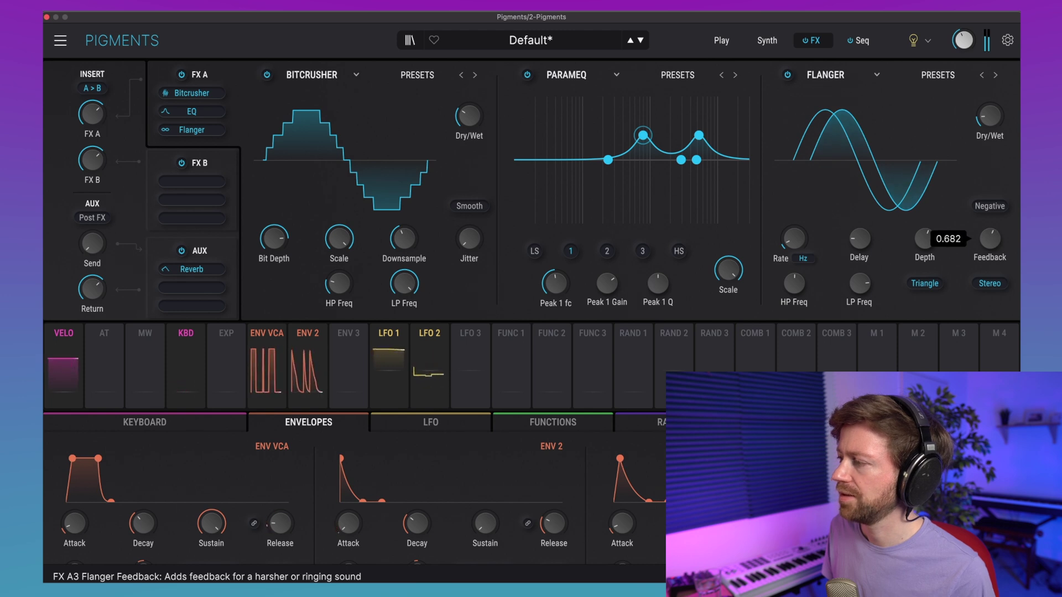
{"action": "left_click_drag", "start_coordinate": [990, 239], "coordinate": [990, 247]}
{"action": "left_click_drag", "start_coordinate": [793, 238], "coordinate": [794, 237]}
Compare the sound with the Flanger at 0% dry/wet and back in the mix, and with all effects bypassed and active.
{"action": "mouse_move", "coordinate": [1006, 106]}
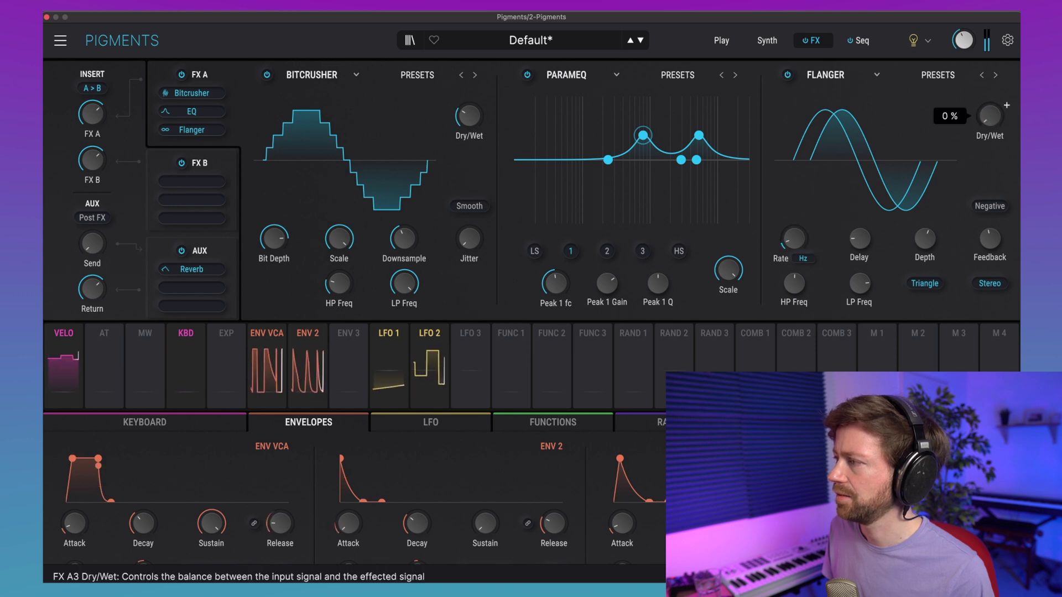
{"action": "left_click_drag", "start_coordinate": [1006, 105], "coordinate": [1006, 105]}
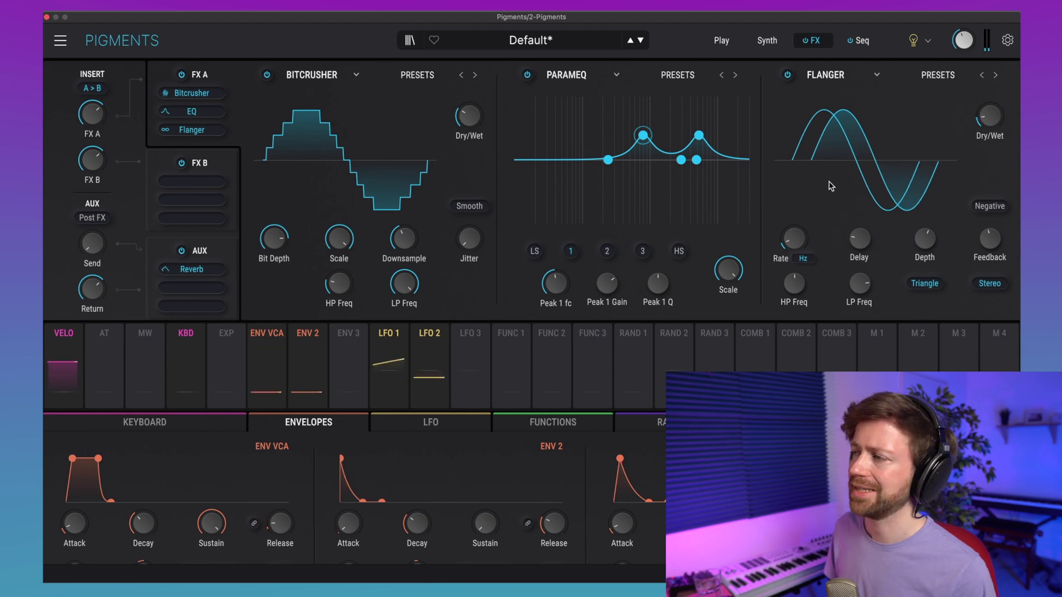
{"action": "left_click", "coordinate": [808, 43]}
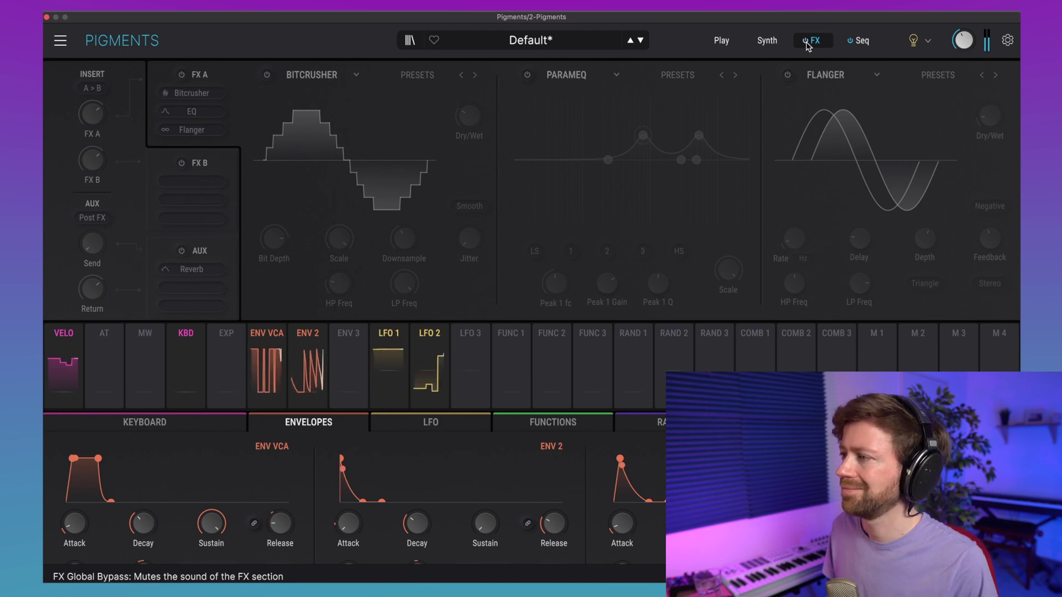
{"action": "left_click", "coordinate": [809, 44]}
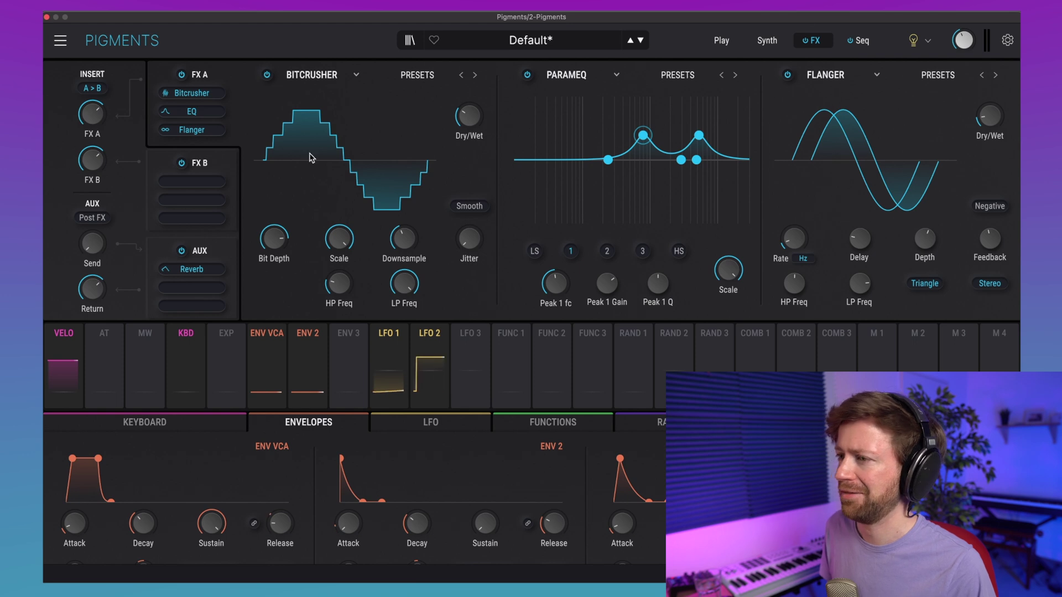
Add a Compressor to the first slot of FX B and shorten its attack.
{"action": "left_click", "coordinate": [223, 164]}
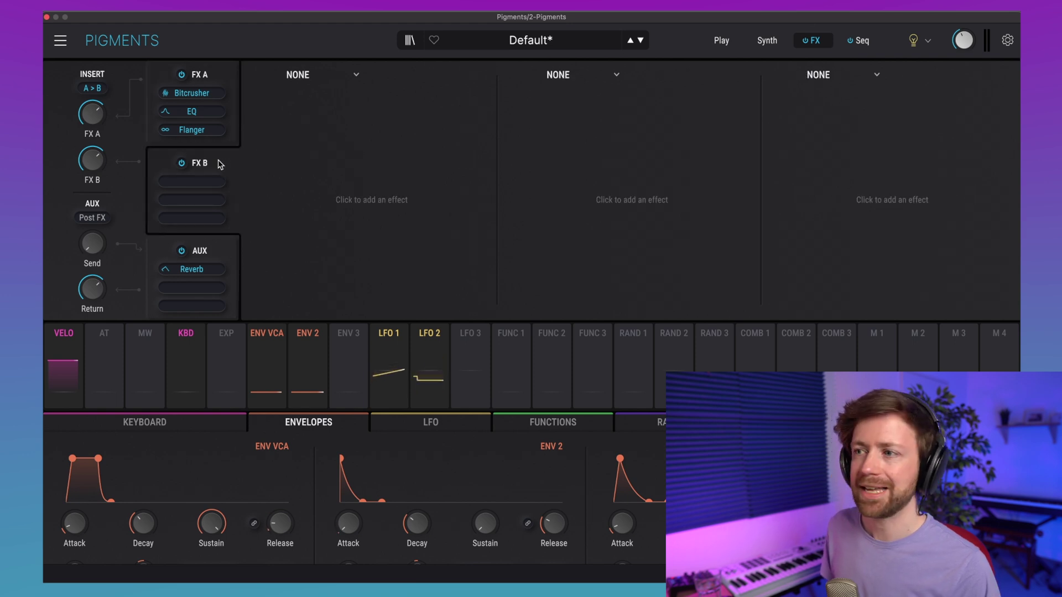
{"action": "left_click", "coordinate": [330, 78]}
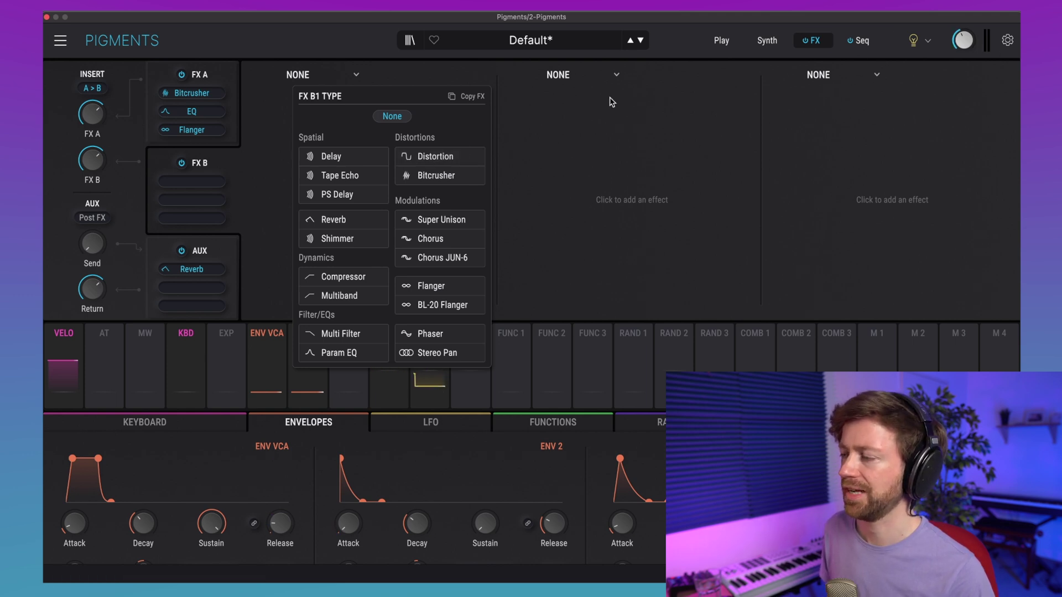
{"action": "left_click", "coordinate": [338, 281]}
{"action": "left_click_drag", "start_coordinate": [339, 283], "coordinate": [339, 296]}
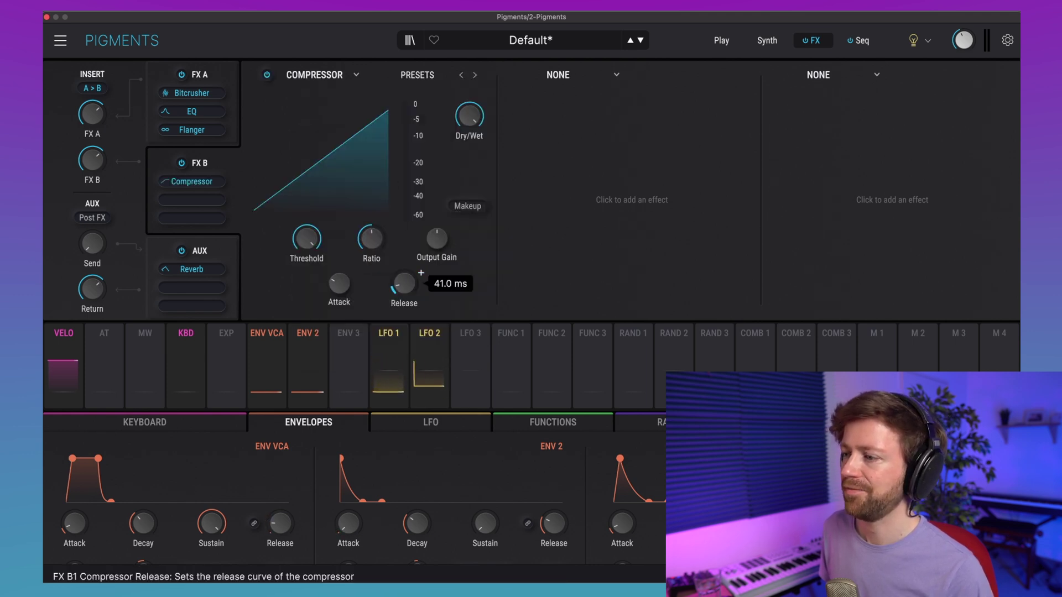
Raise the Compressor's ratio, lower its threshold so the peaks are compressed, and turn up its output gain.
{"action": "left_click_drag", "start_coordinate": [388, 229], "coordinate": [388, 228]}
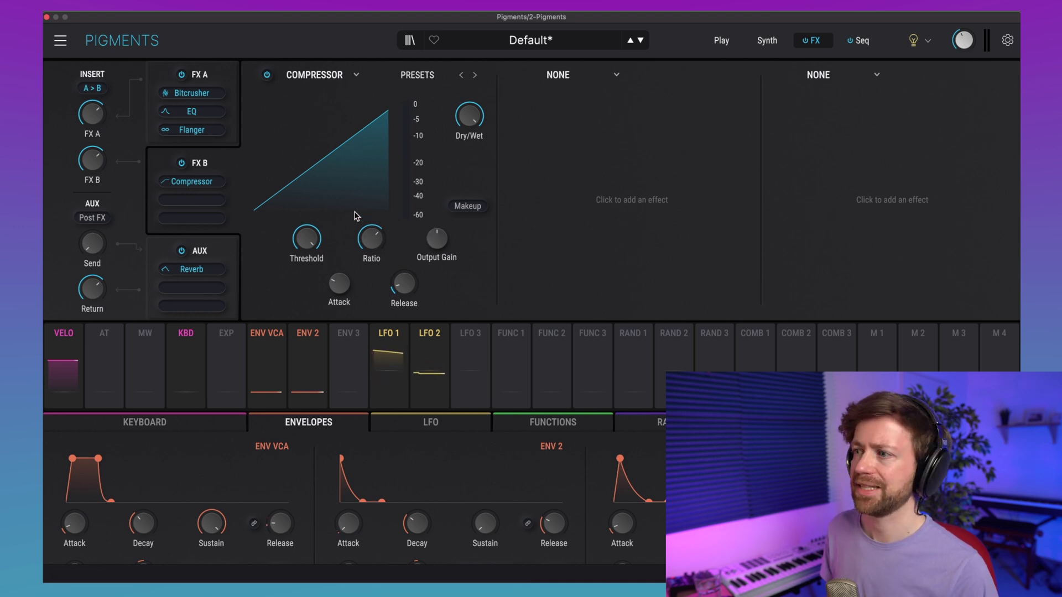
{"action": "left_click_drag", "start_coordinate": [323, 226], "coordinate": [309, 246]}
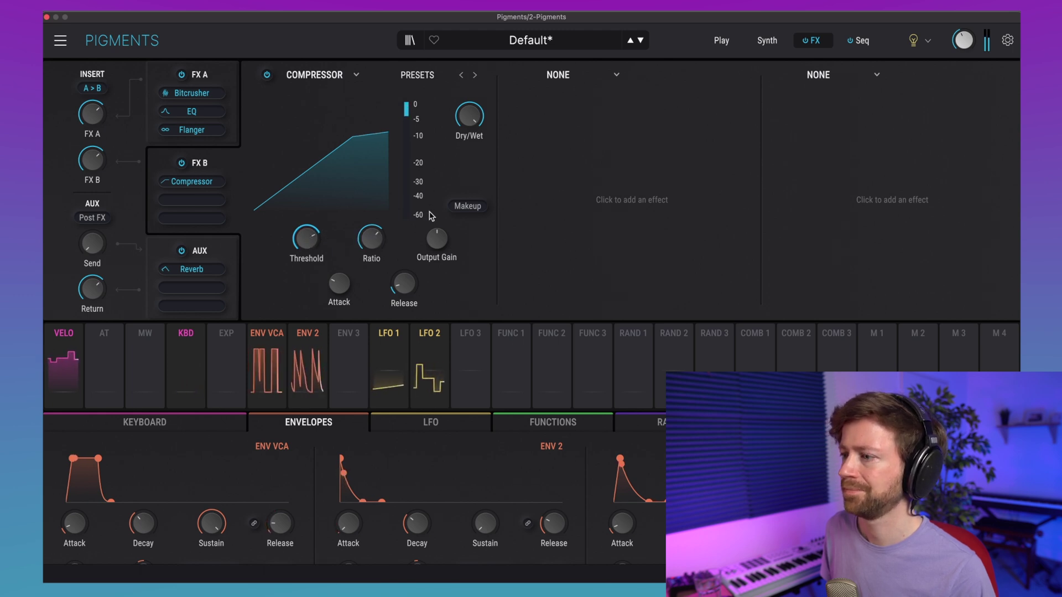
{"action": "left_click_drag", "start_coordinate": [436, 238], "coordinate": [436, 229]}
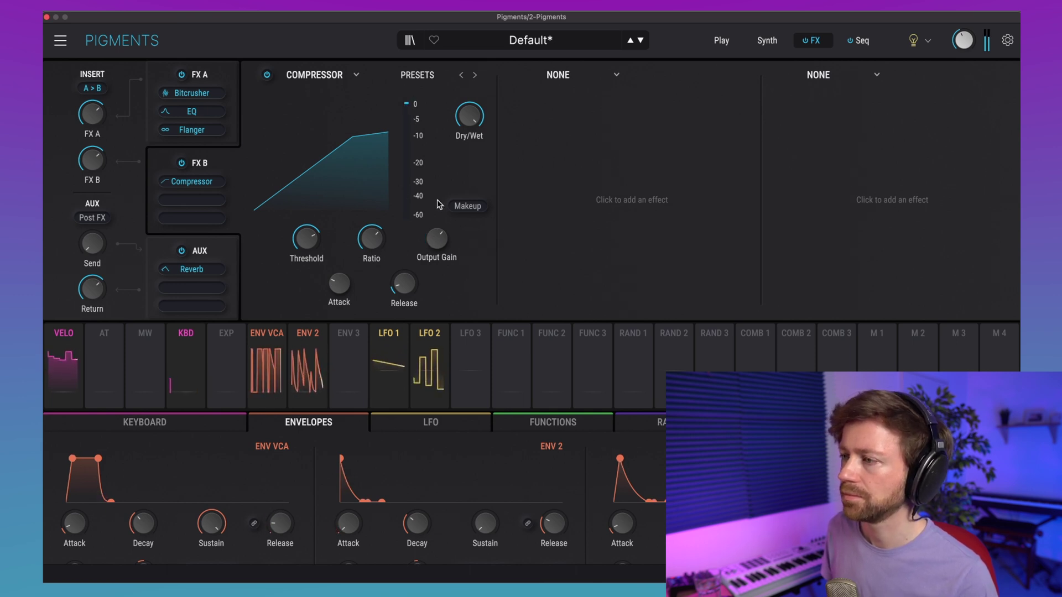